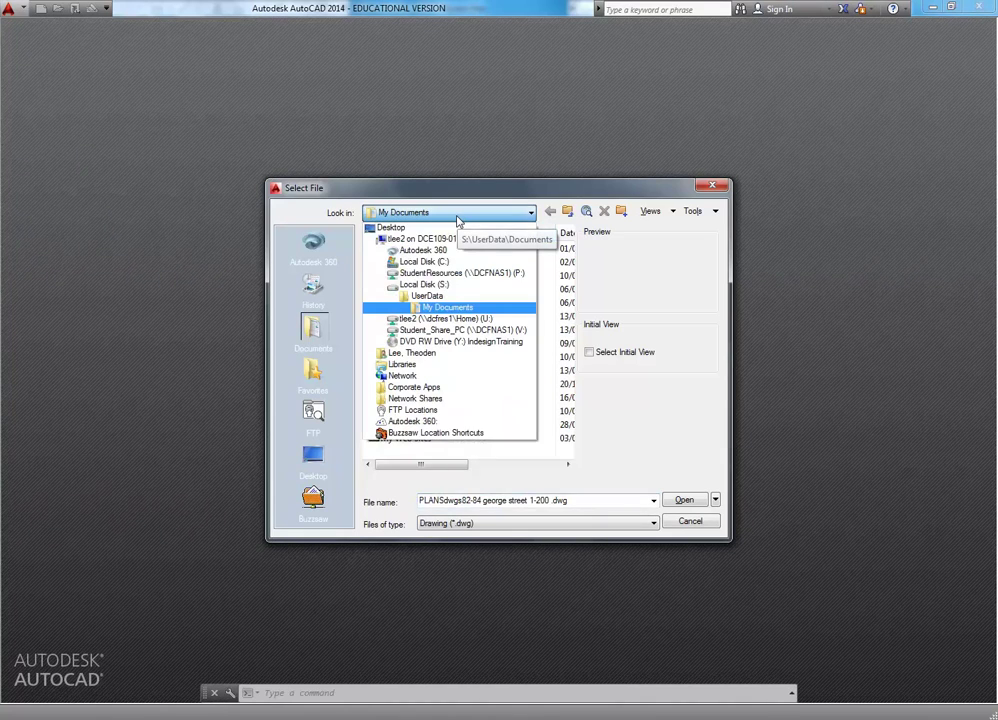
- Open the george street 1-200 .dwg from BDes2 2014 on the Student_Share_PC (V:) drive
left_click(460, 330)
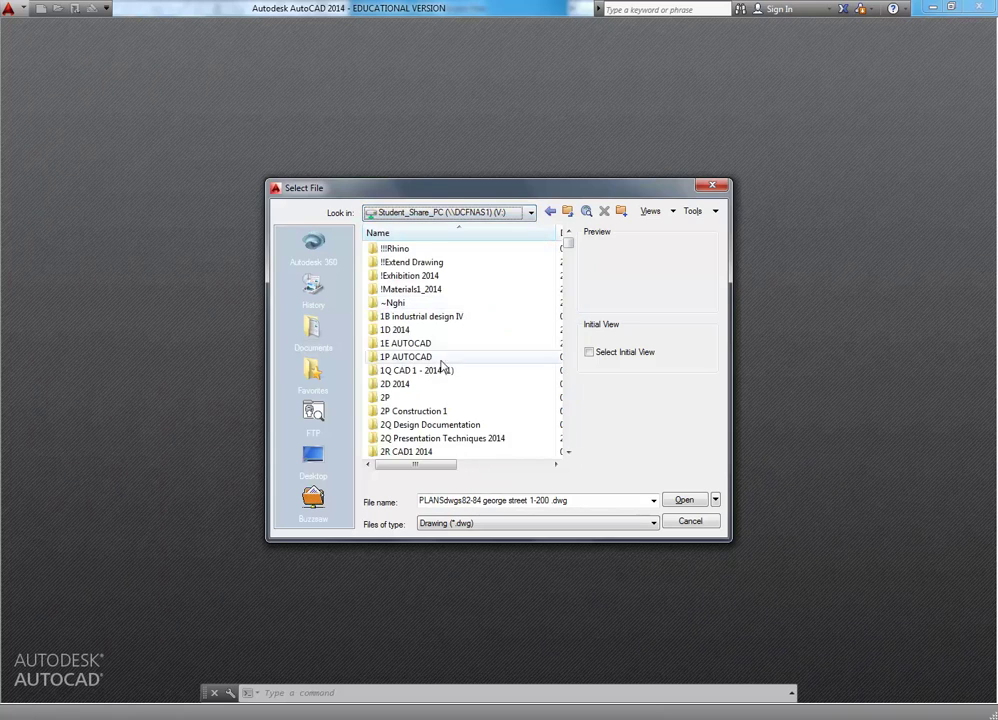
left_click_drag(400, 190, 258, 60)
left_click_drag(586, 406, 786, 545)
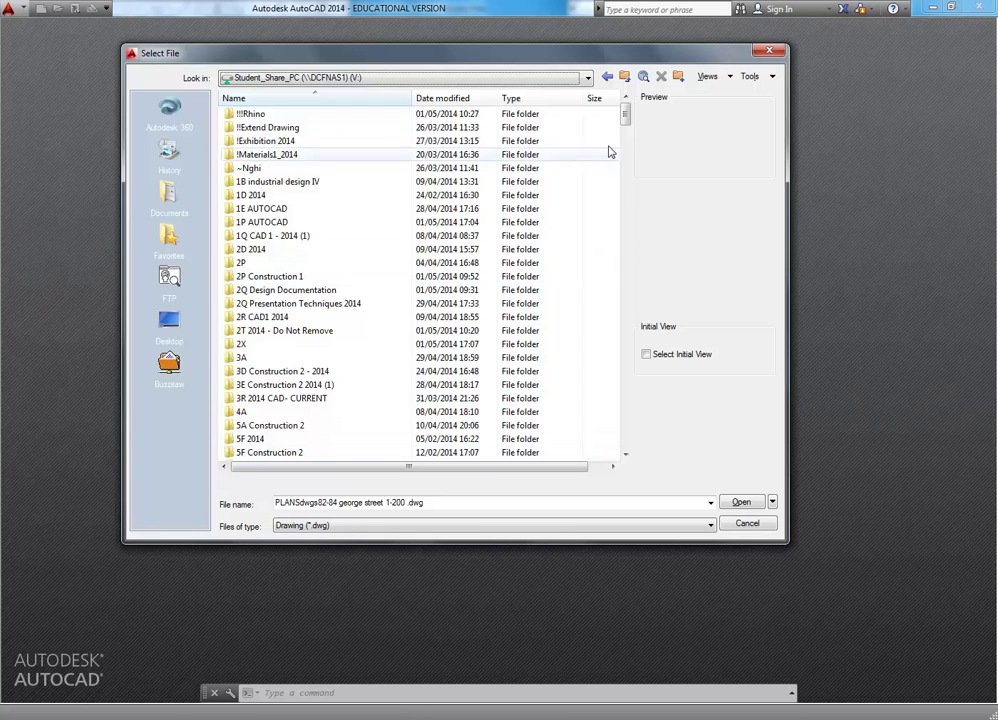
left_click_drag(627, 122, 626, 165)
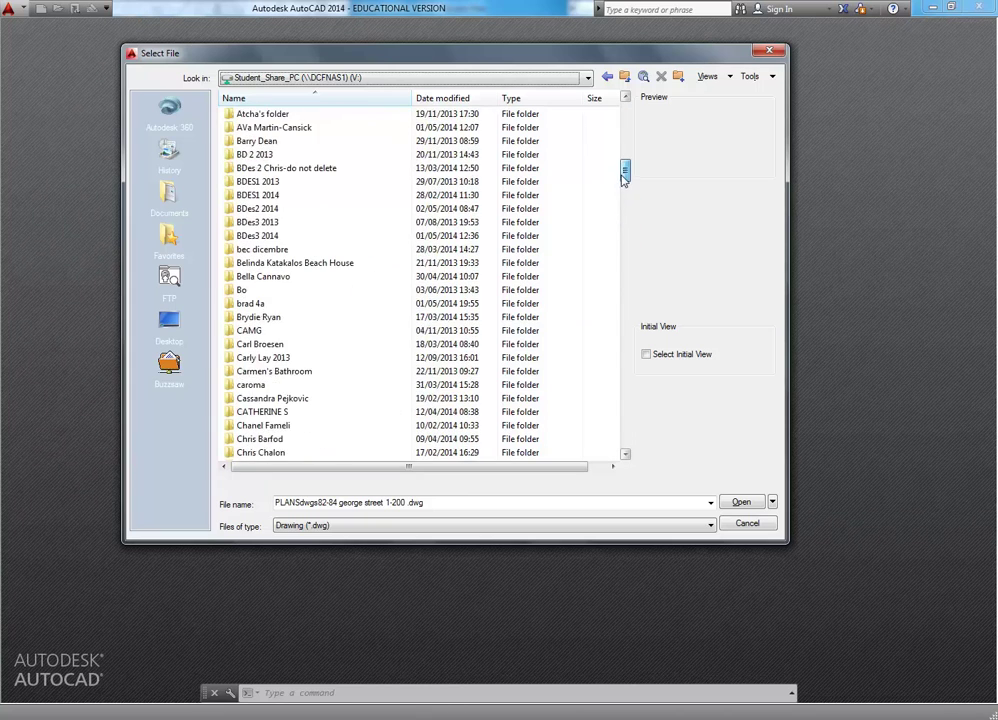
double_click(280, 207)
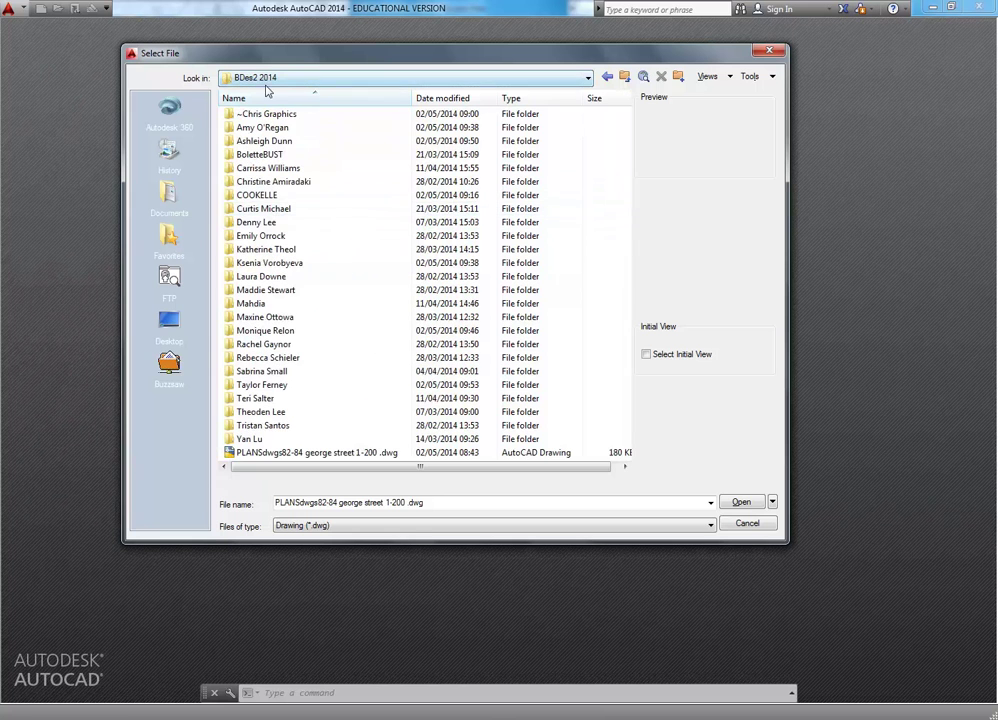
left_click(312, 452)
left_click(741, 503)
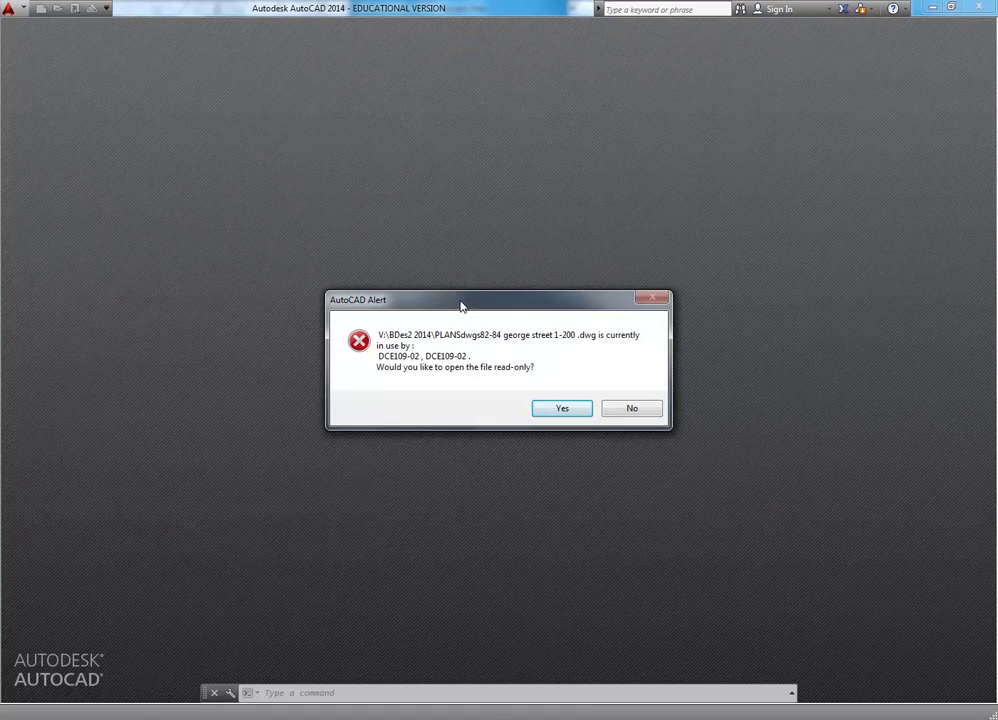
- Accept read-only opening, continue past the DWG origin warning, and centre the plans in view
left_click_drag(461, 305, 372, 228)
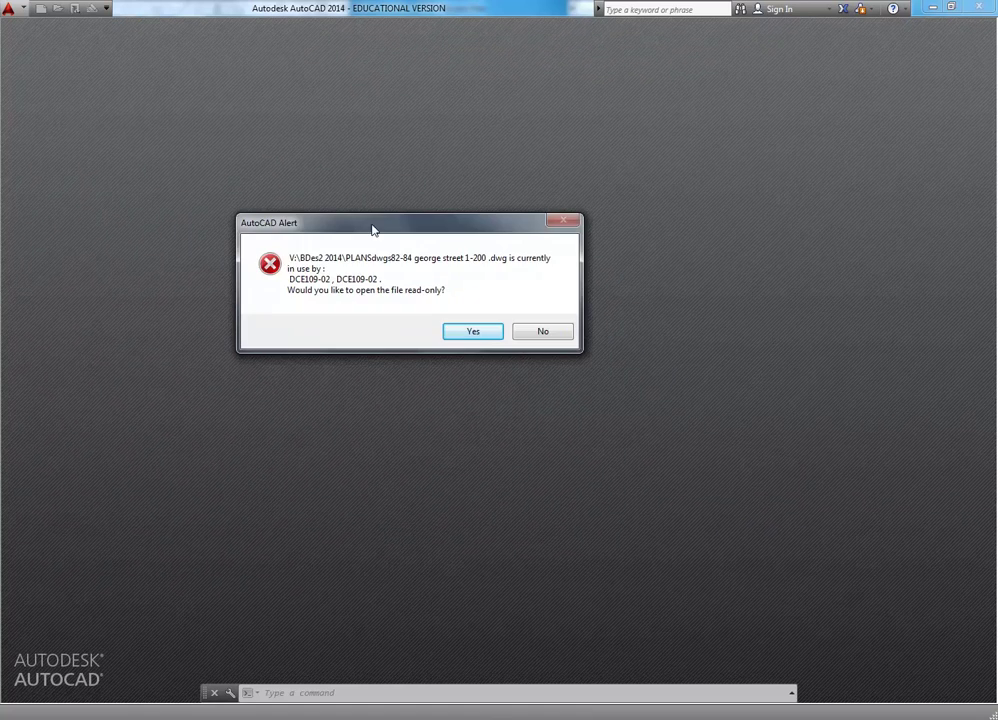
left_click(477, 334)
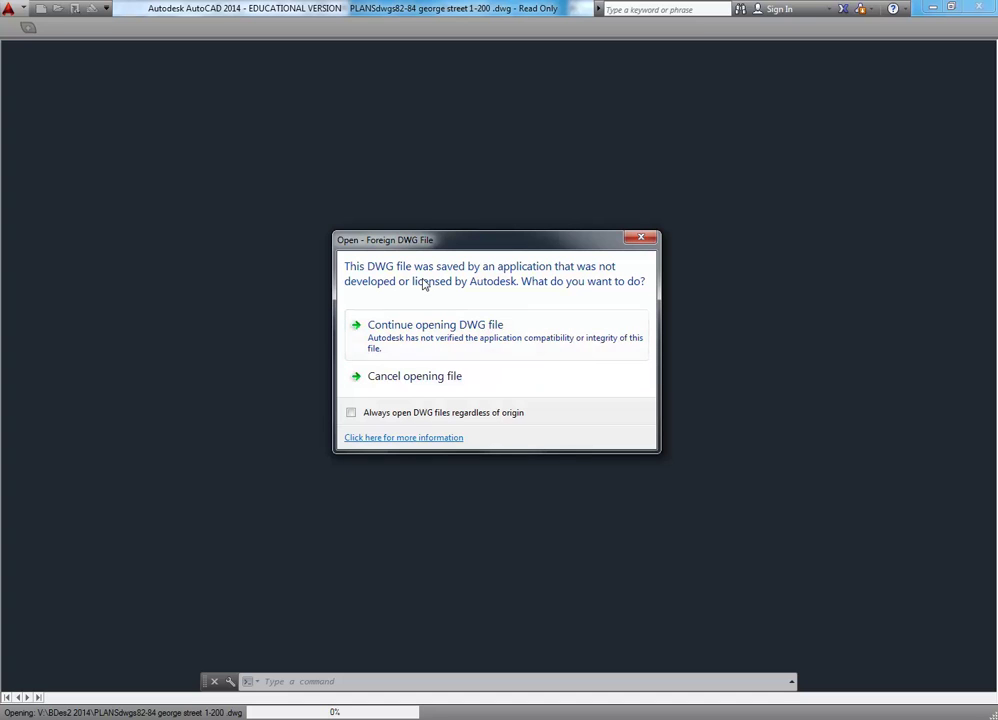
left_click(417, 349)
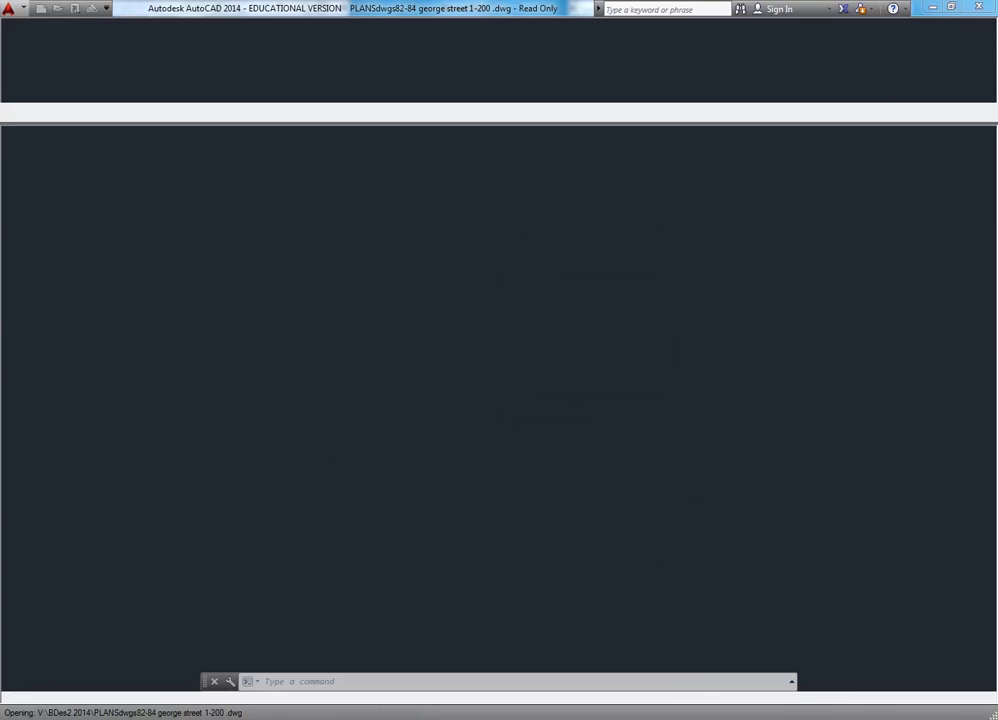
middle_click_drag(720, 423, 412, 238)
scroll(475, 497, "up", 5)
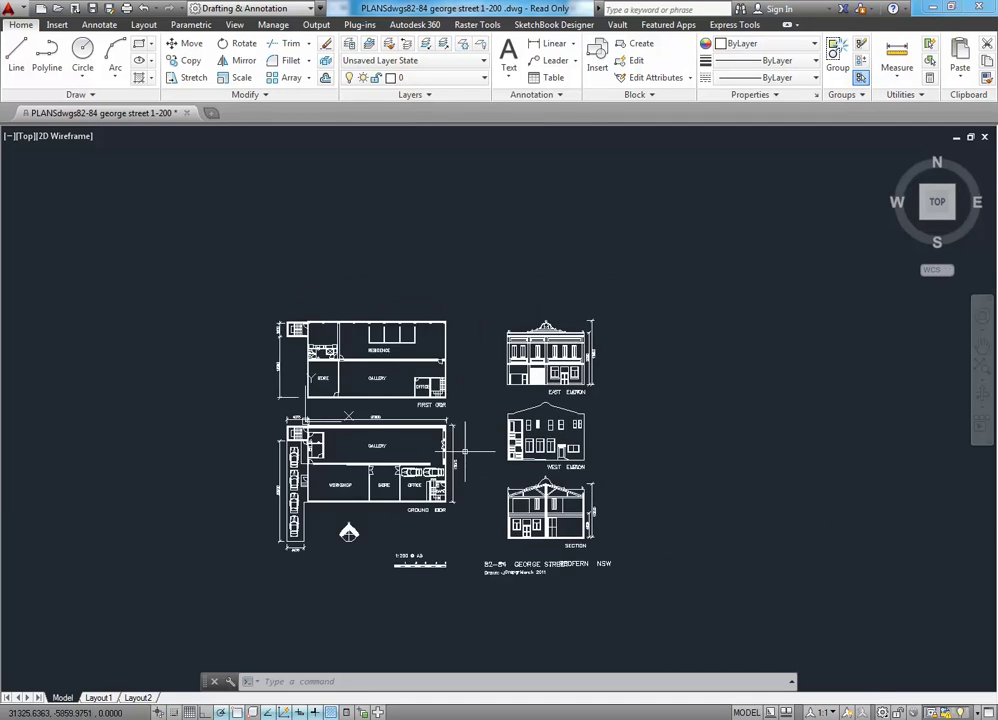
scroll(474, 476, "down", 4)
scroll(485, 478, "up", 6)
scroll(485, 478, "down", 4)
scroll(480, 420, "up", 3)
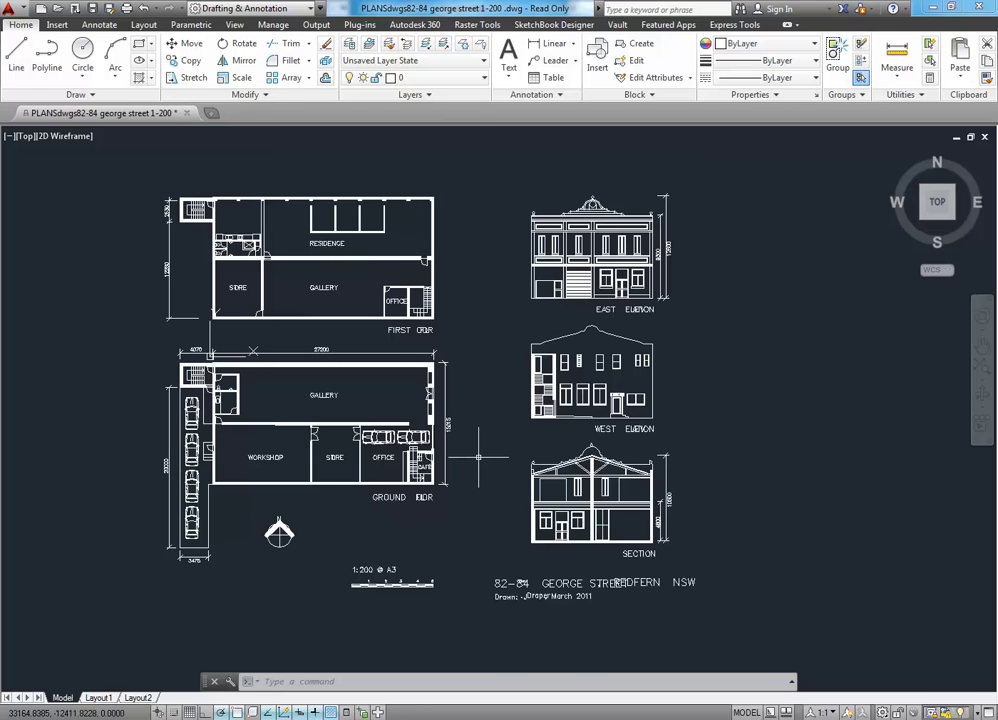
left_click(568, 337)
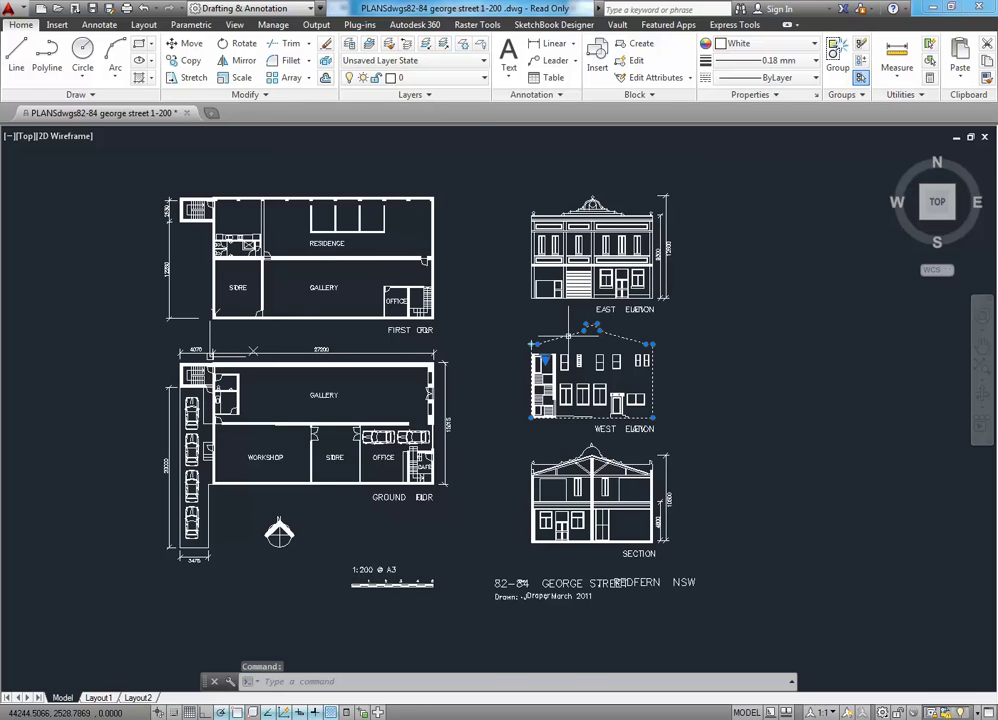
right_click(568, 337)
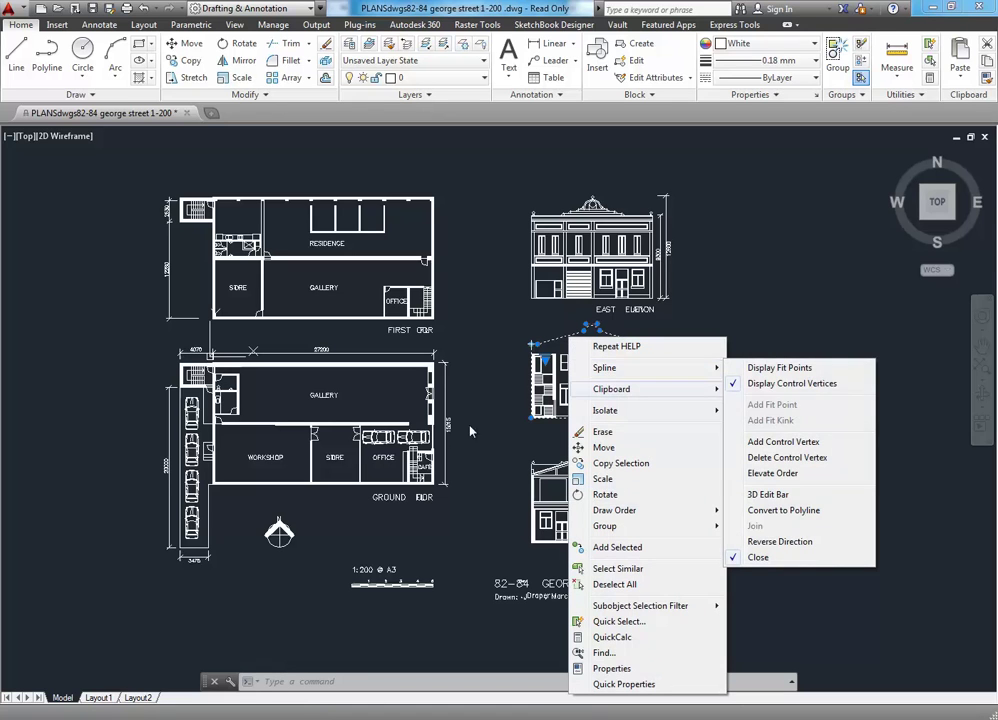
left_click(355, 334)
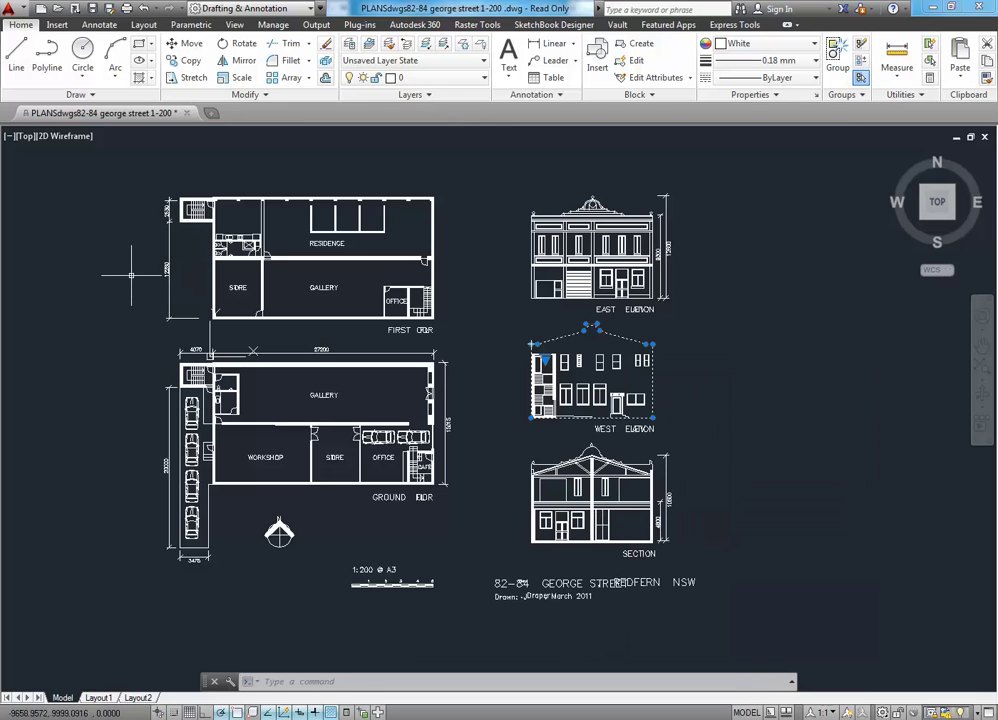
left_click(74, 94)
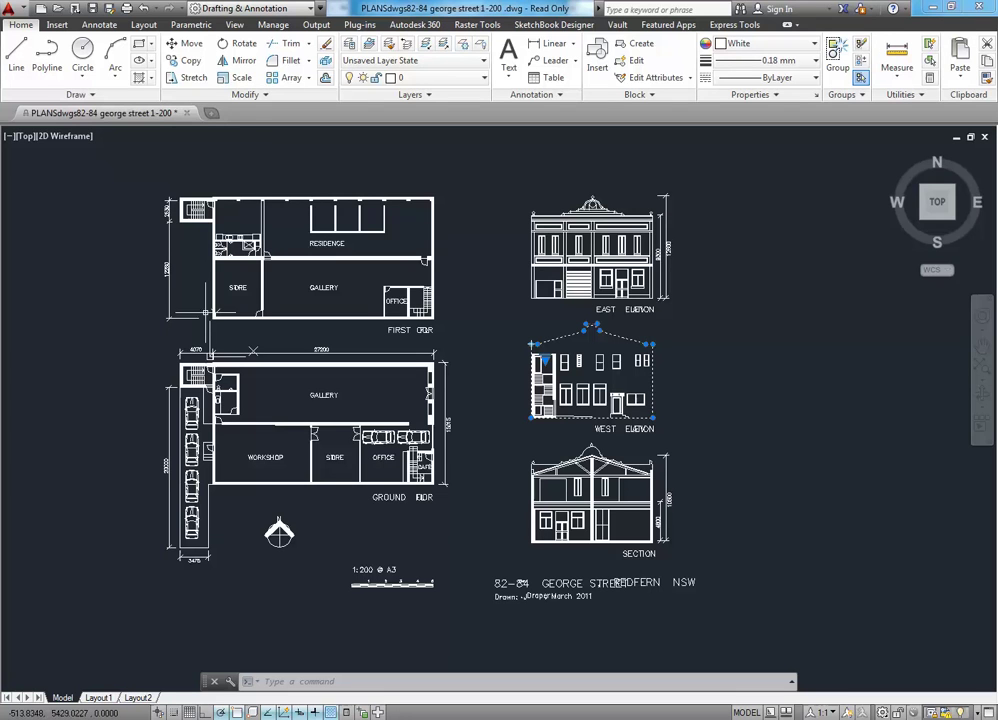
- Window-select the ground floor plan's 574 objects and run WBLOCK on them
key("Escape")
key("Escape")
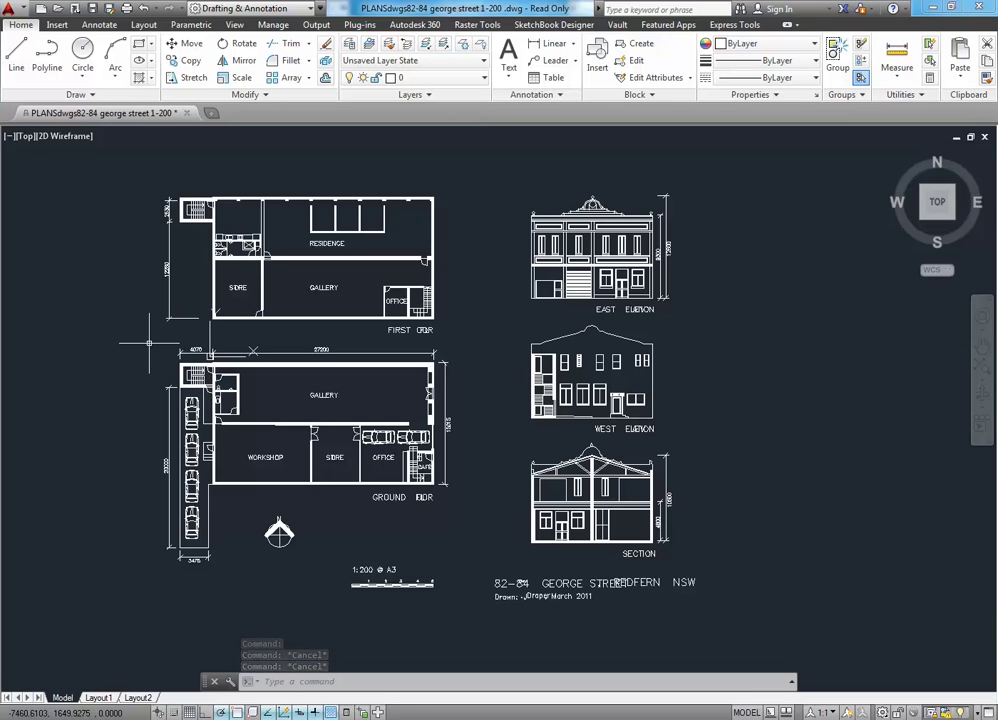
left_click(146, 339)
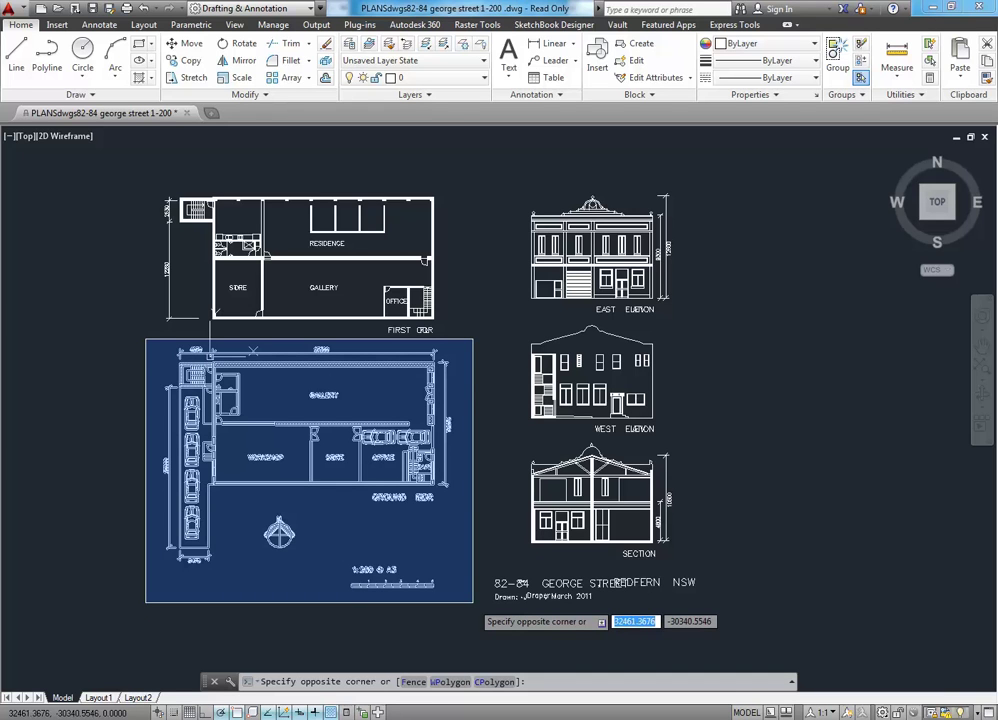
left_click(473, 603)
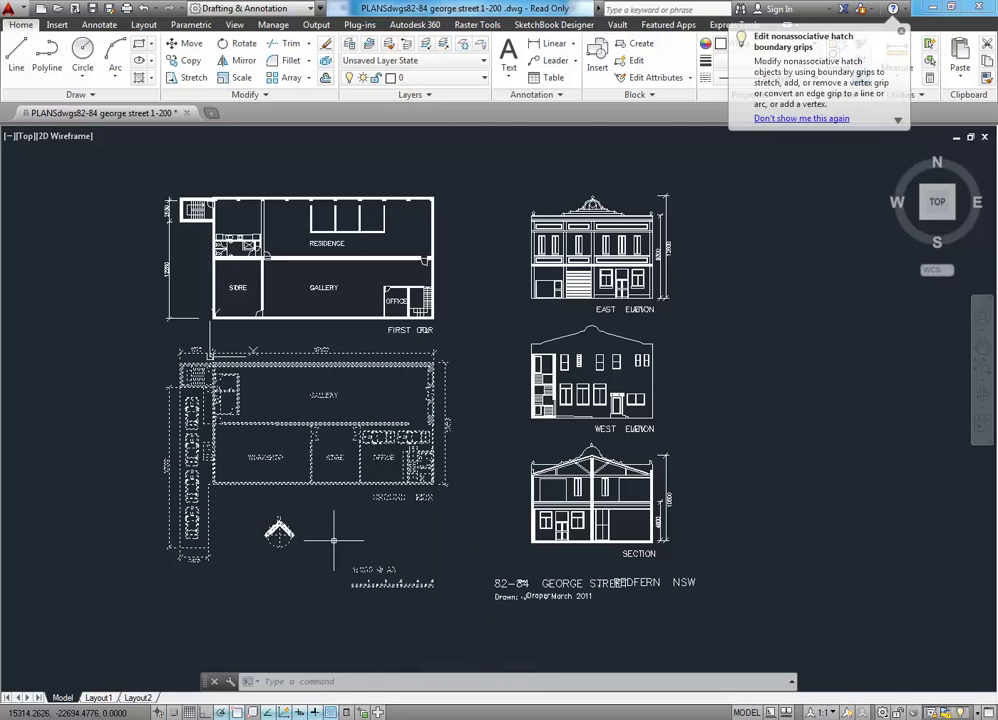
type("wblock")
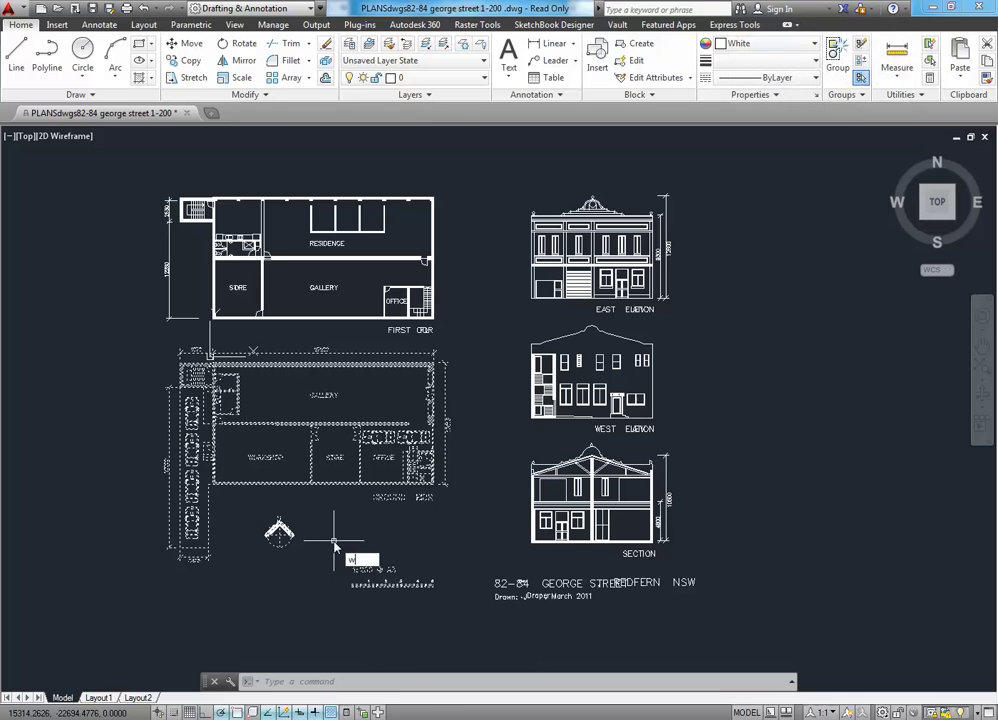
key("Return")
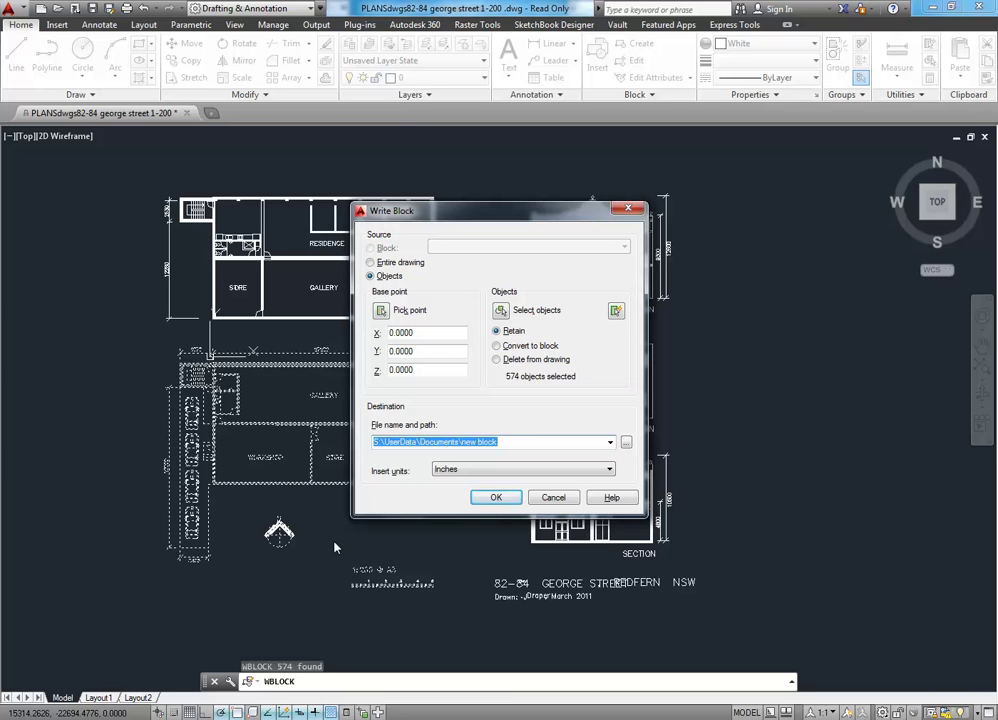
- Start editing the Write Block file name and path field
left_click(502, 441)
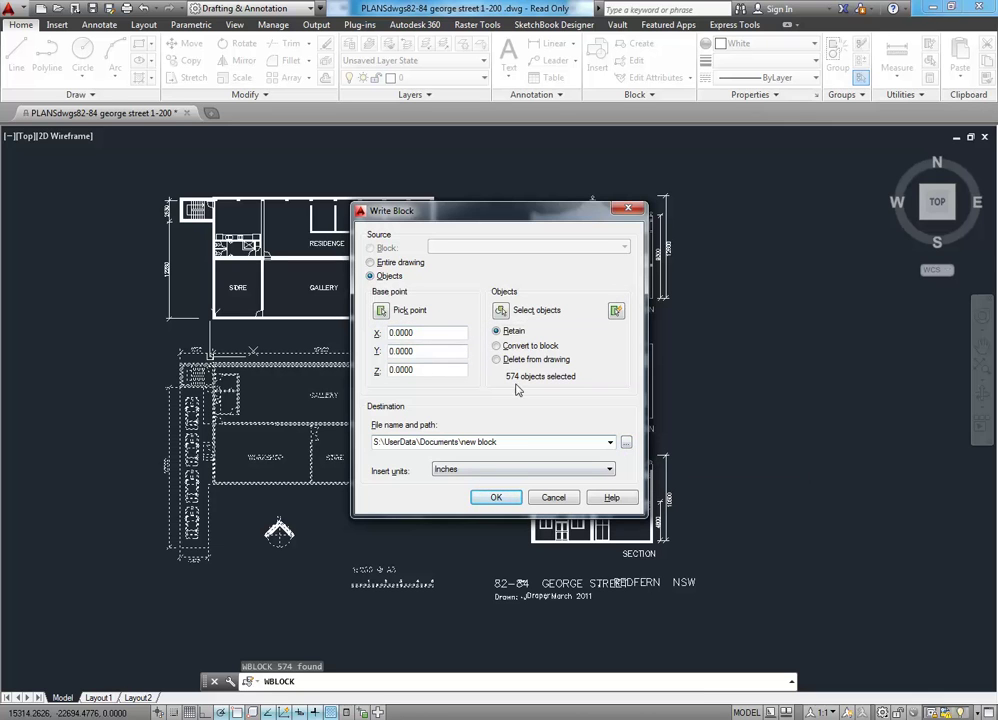
- Browse to the U:\2014\BD2 IDST203 folder for the block destination
left_click(626, 443)
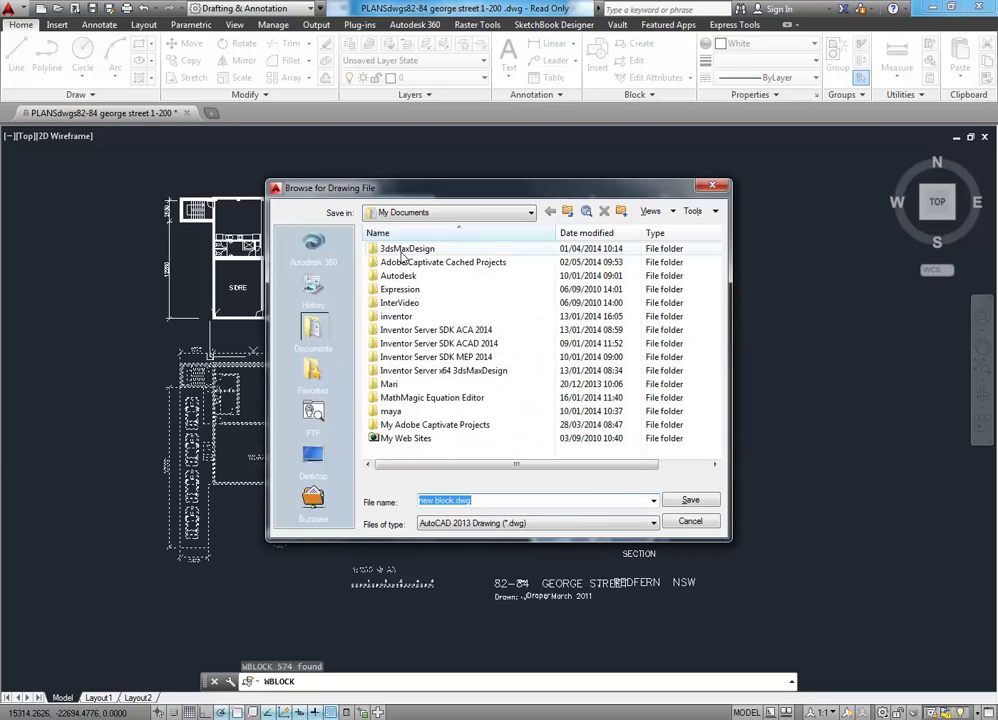
left_click(447, 216)
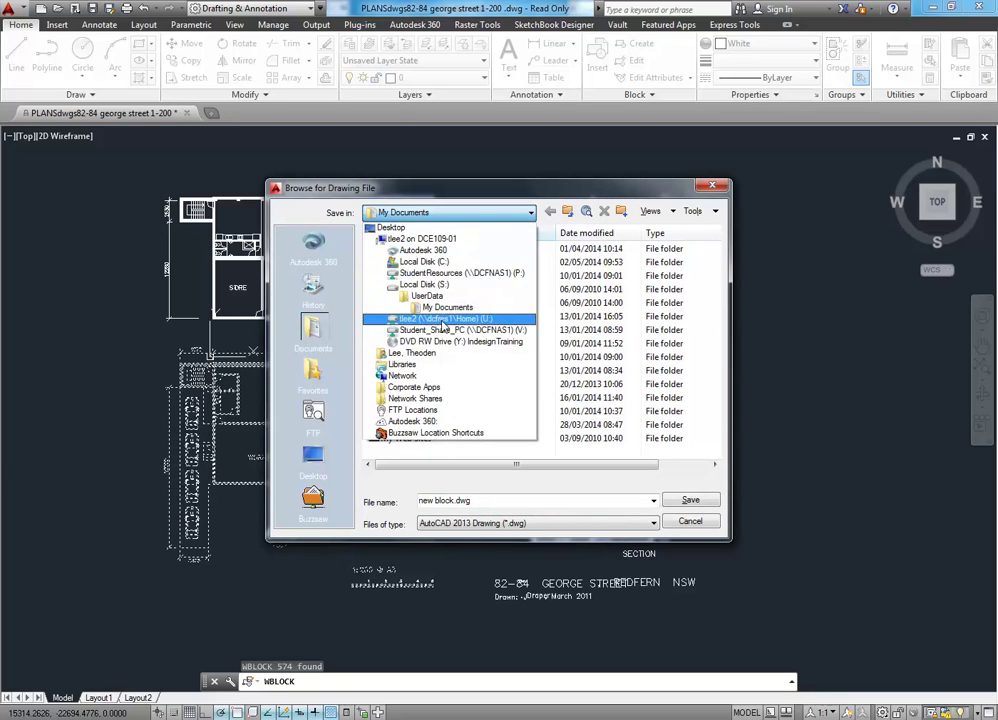
left_click(443, 322)
double_click(441, 290)
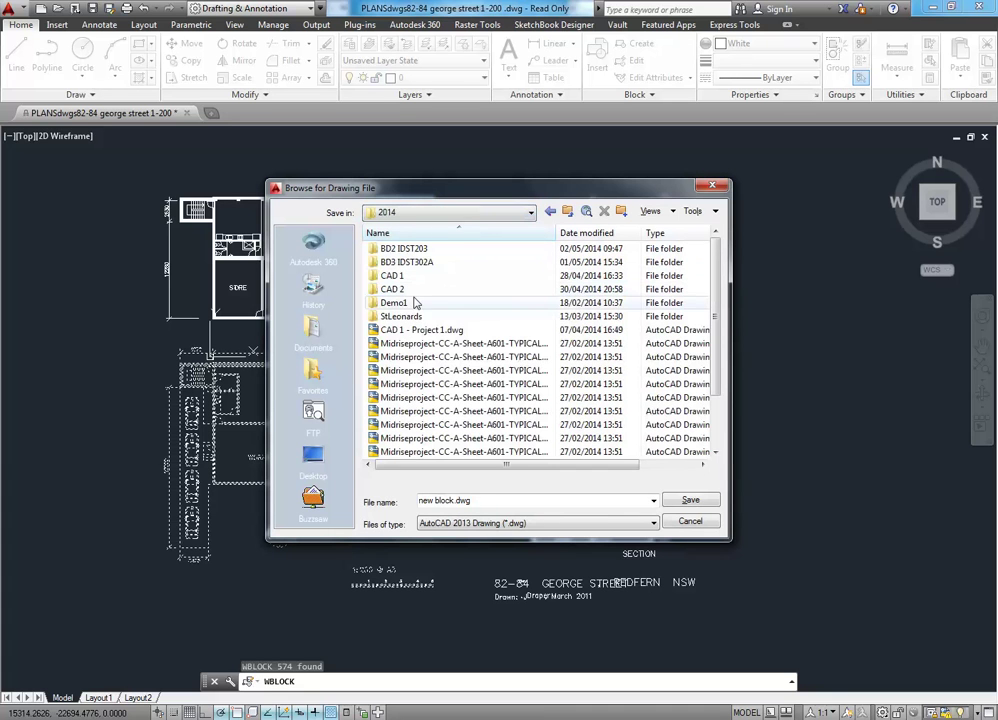
double_click(402, 249)
- Create a new 'Museum of Senses' folder in BD2 IDST203 and open it
right_click(397, 295)
mouse_move(414, 406)
left_click(527, 407)
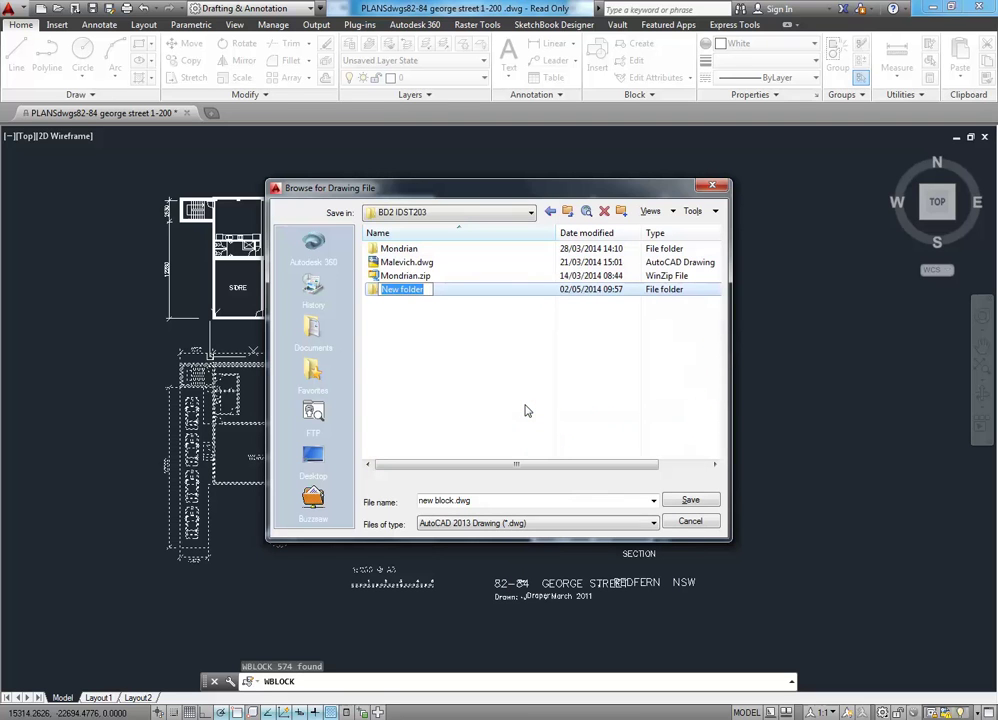
type("Museum of Senses")
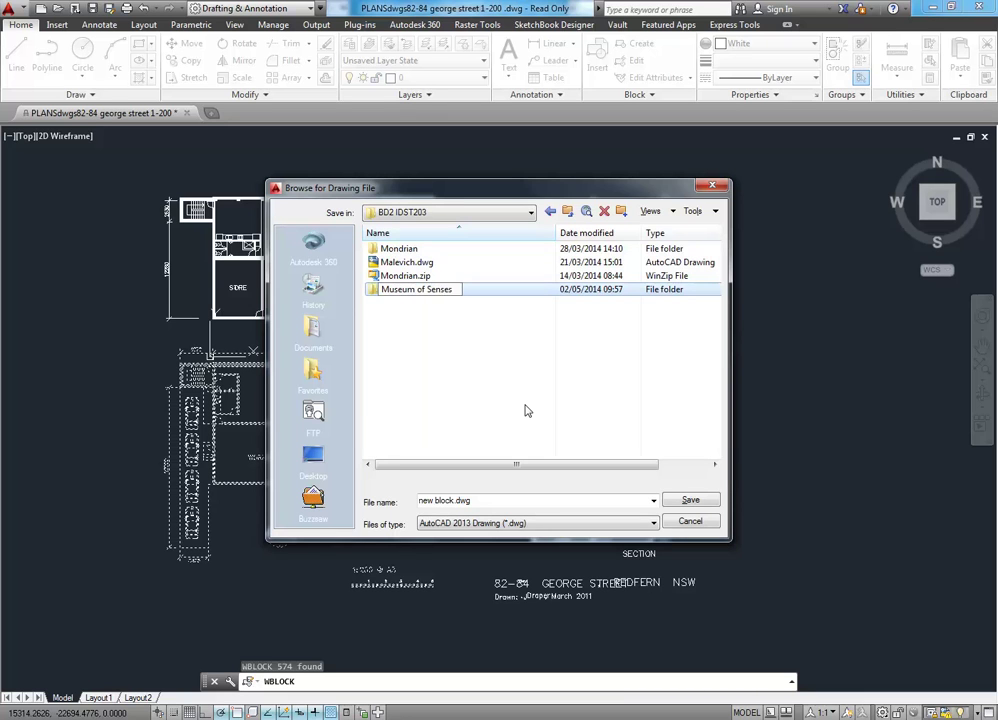
key("Return")
key("Return")
- Name the destination file Ground Floor.dwg and save it
double_click(480, 500)
type("Ground Floor")
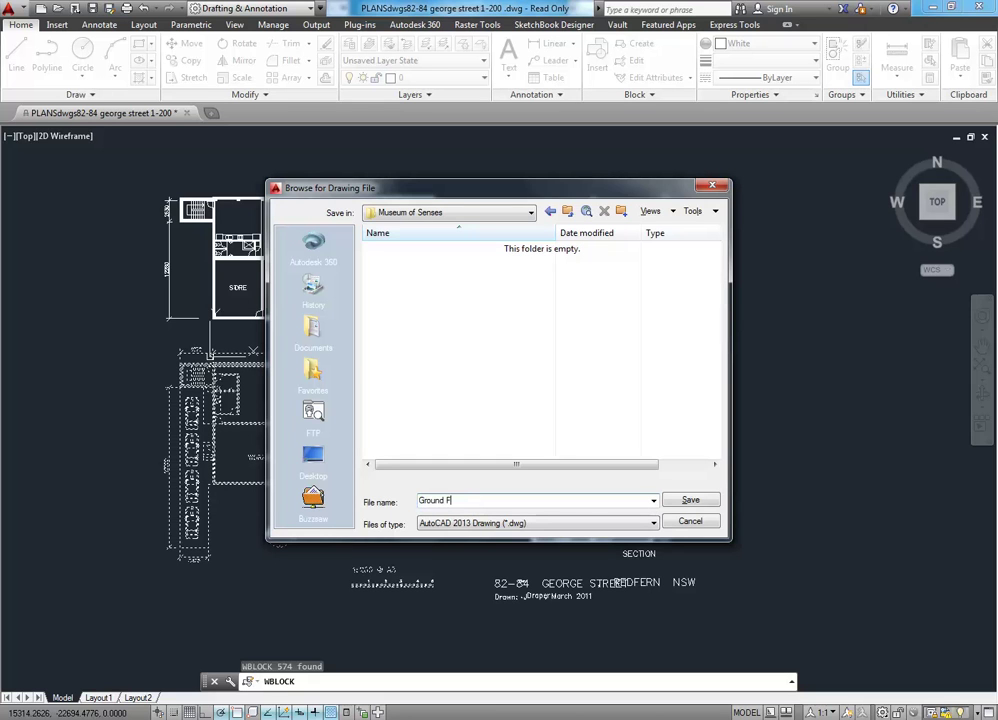
left_click(674, 507)
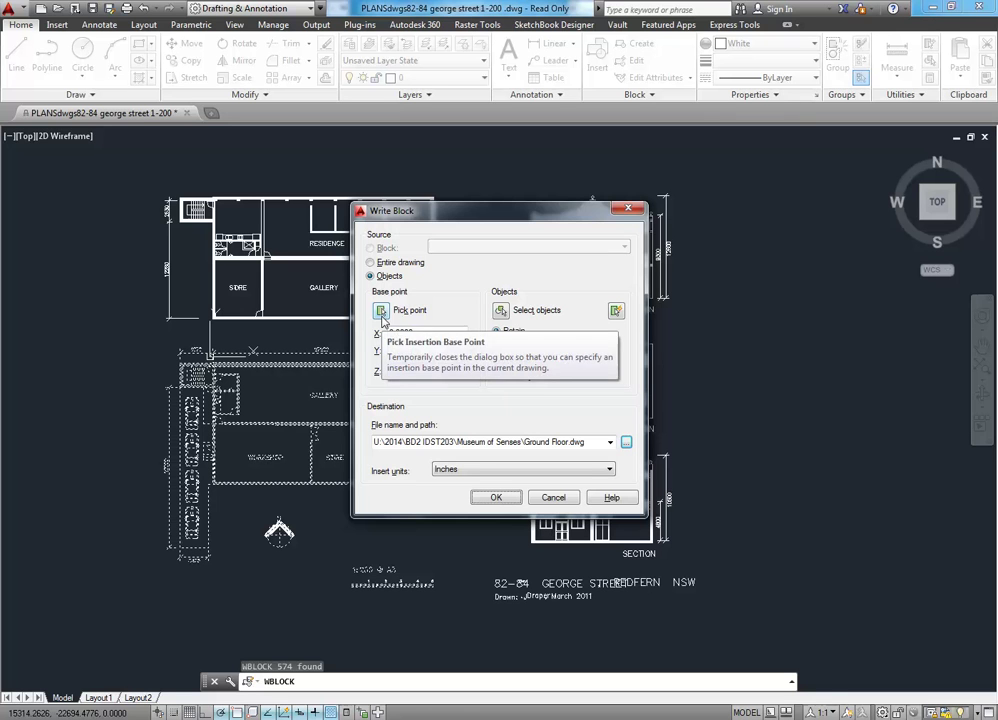
- Base the block at the plan's lower-left corner, set insert units to Millimeters, and write it
left_click(381, 313)
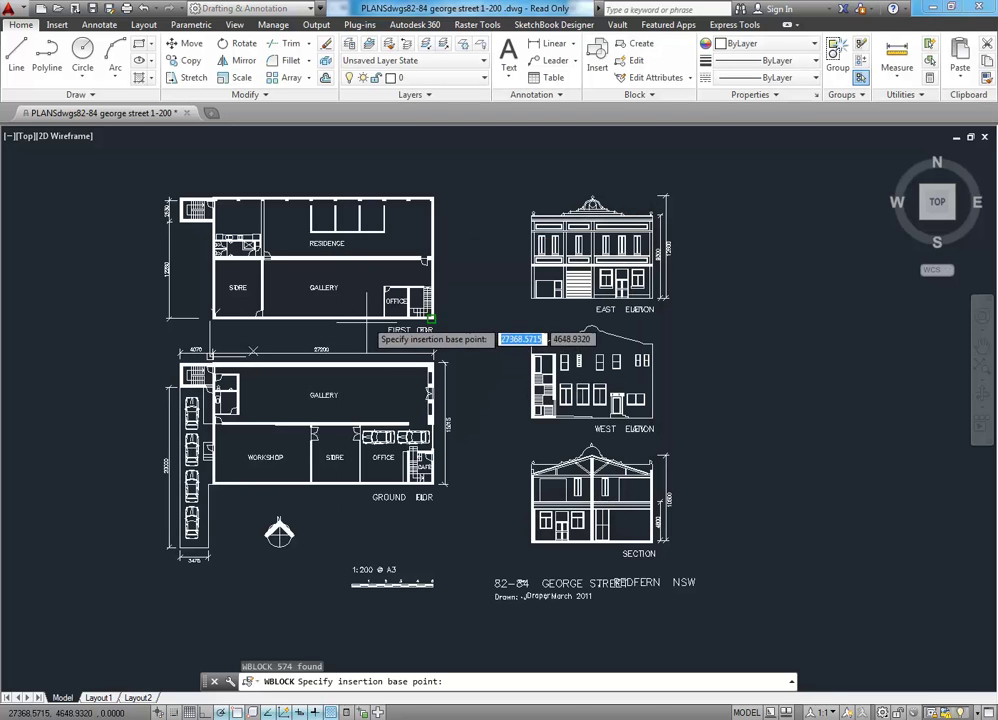
left_click(160, 600)
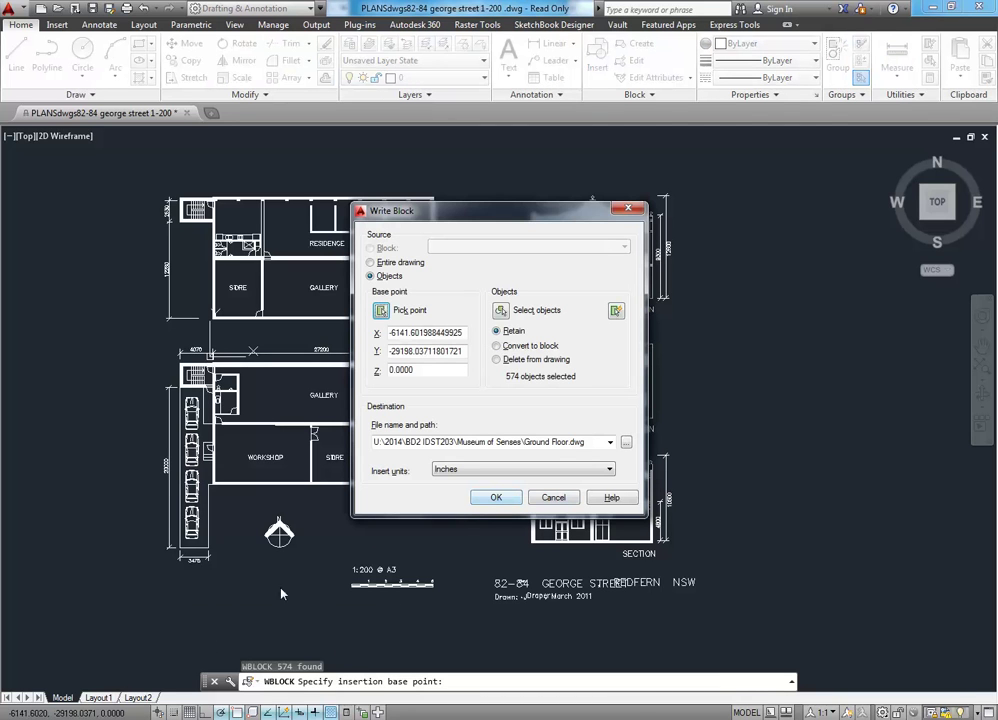
left_click(490, 470)
left_click(453, 523)
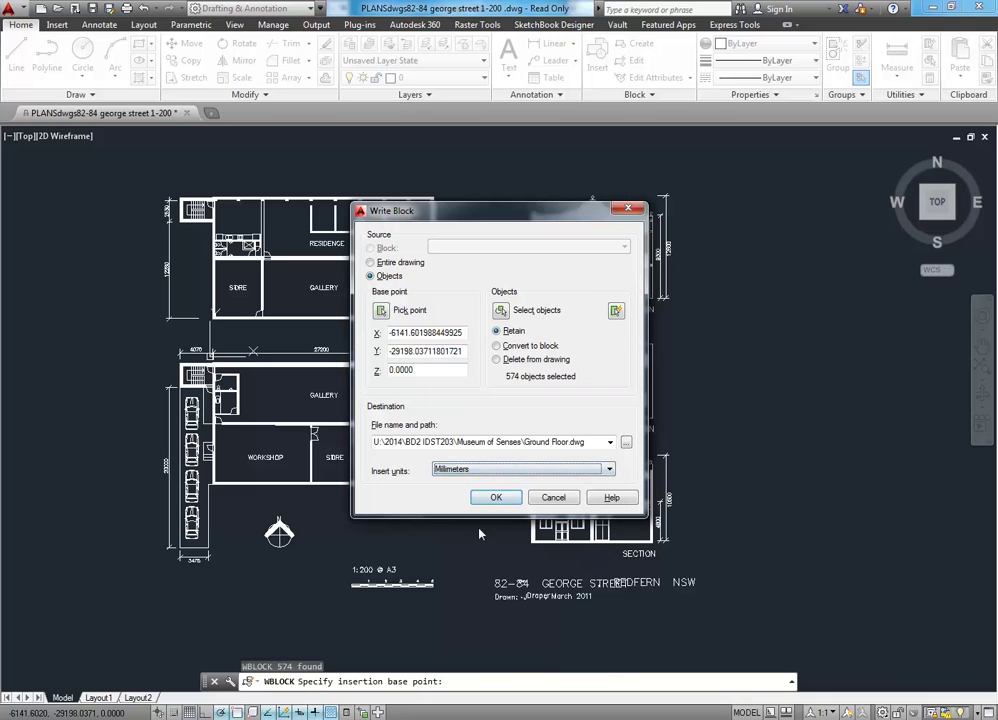
left_click(495, 499)
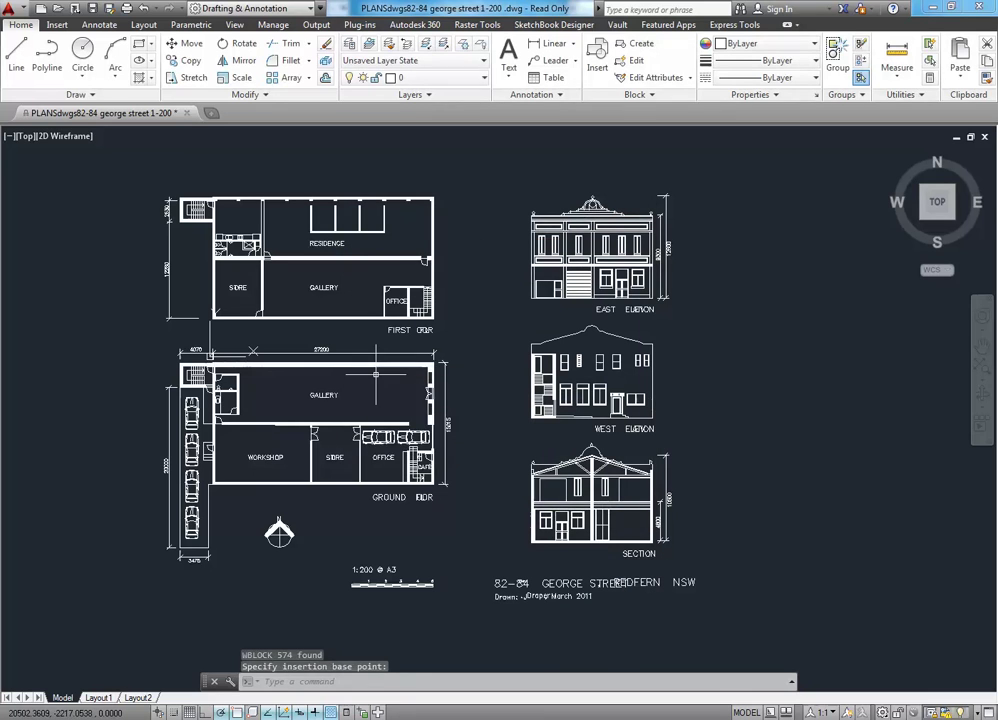
- Window-select the first-floor plan's 286 objects and run W for Write Block
left_click(121, 164)
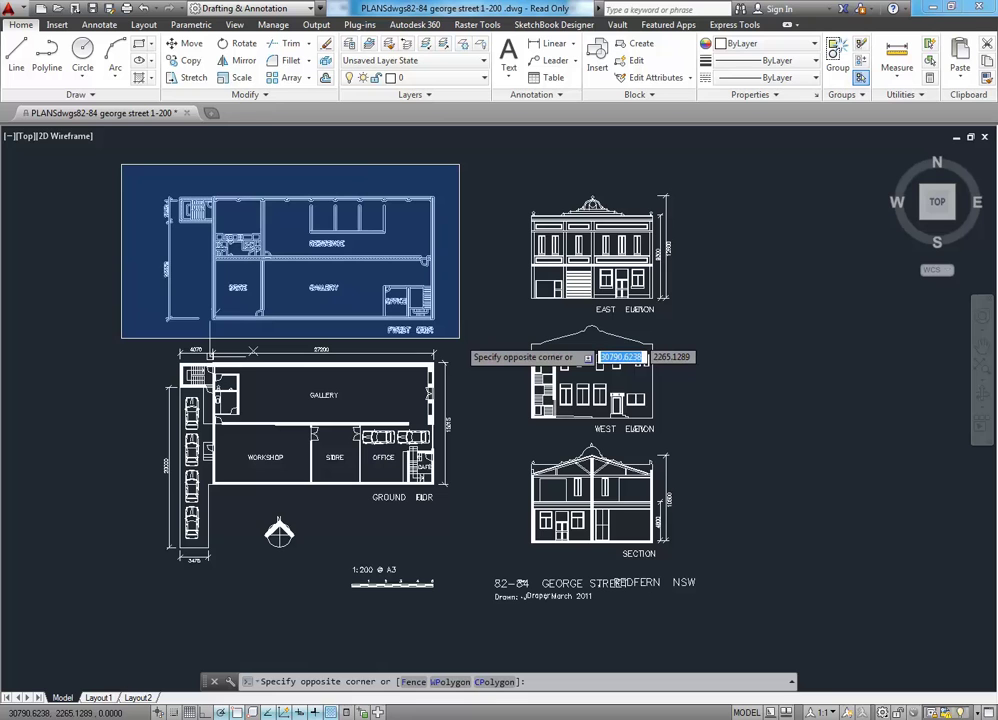
left_click(459, 338)
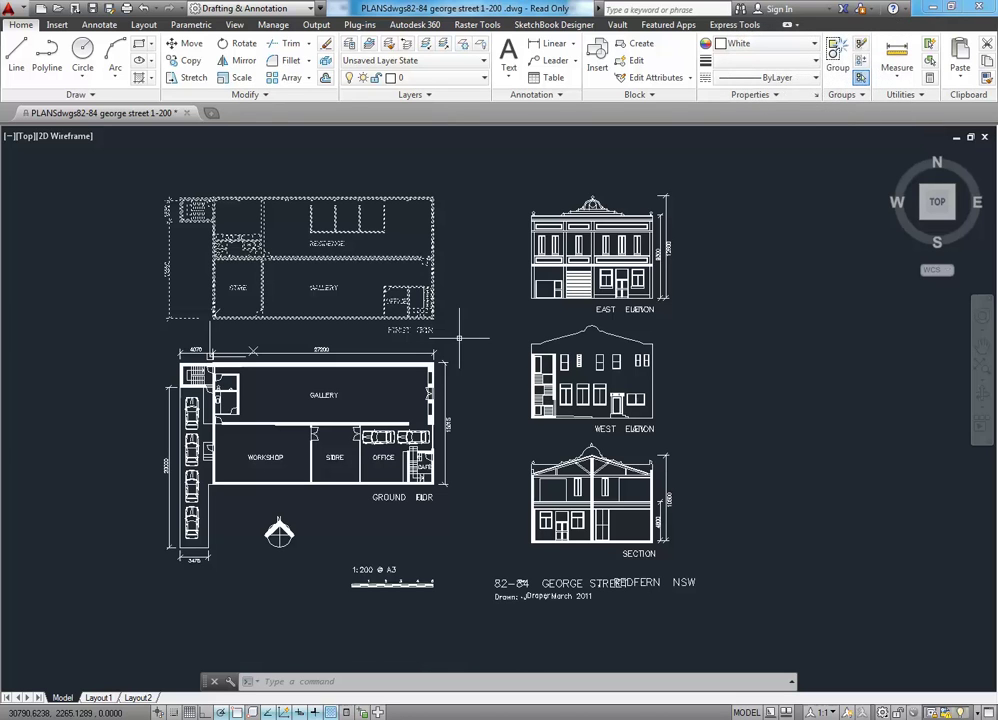
type("w")
key("Return")
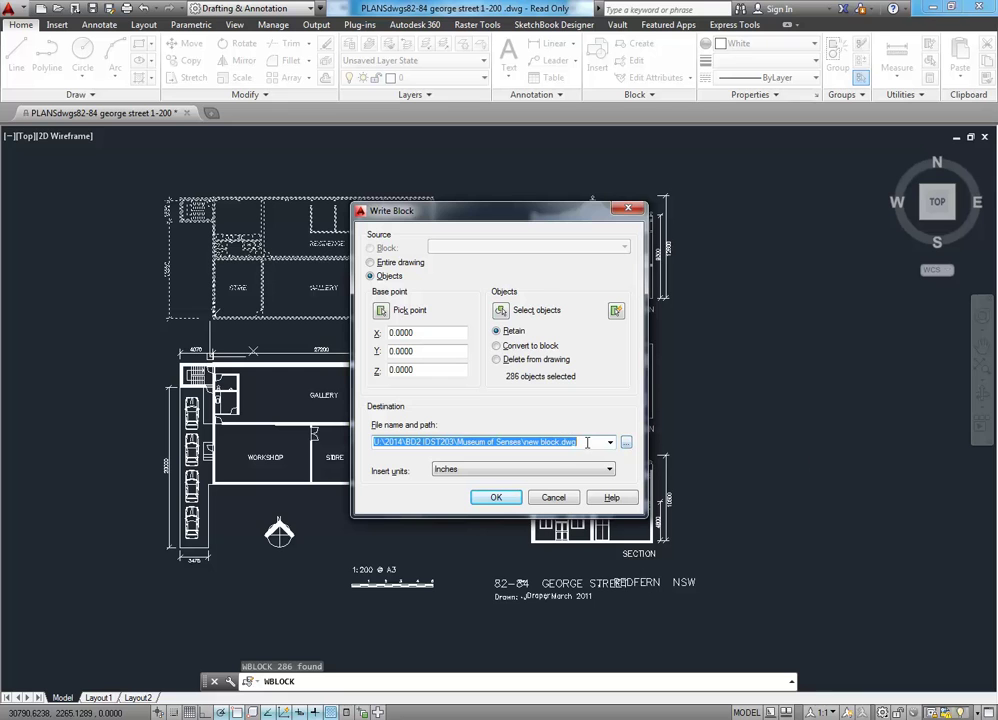
- Write First Floor.dwg in Millimeters from a picked base point, then window the East Elevation
left_click(556, 441)
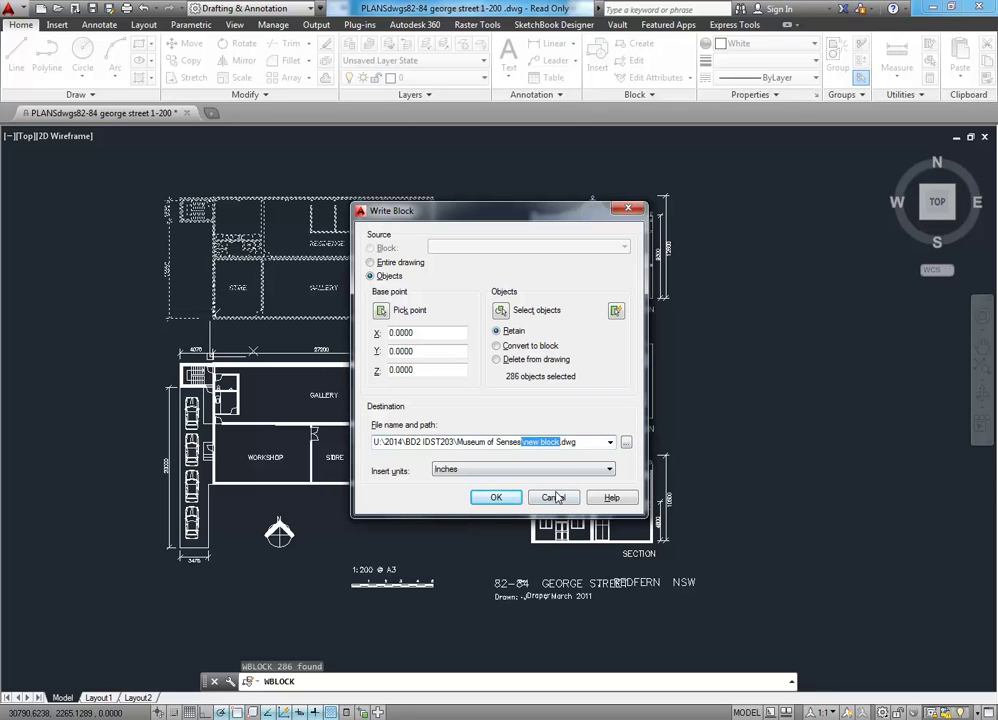
type("First")
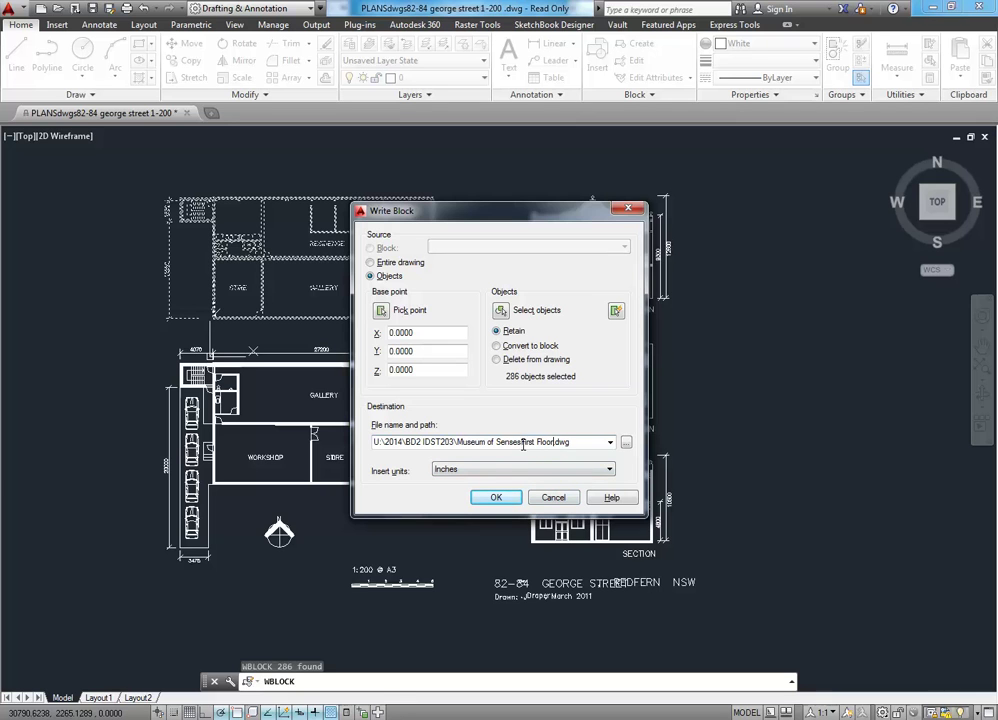
type("\\")
left_click(385, 313)
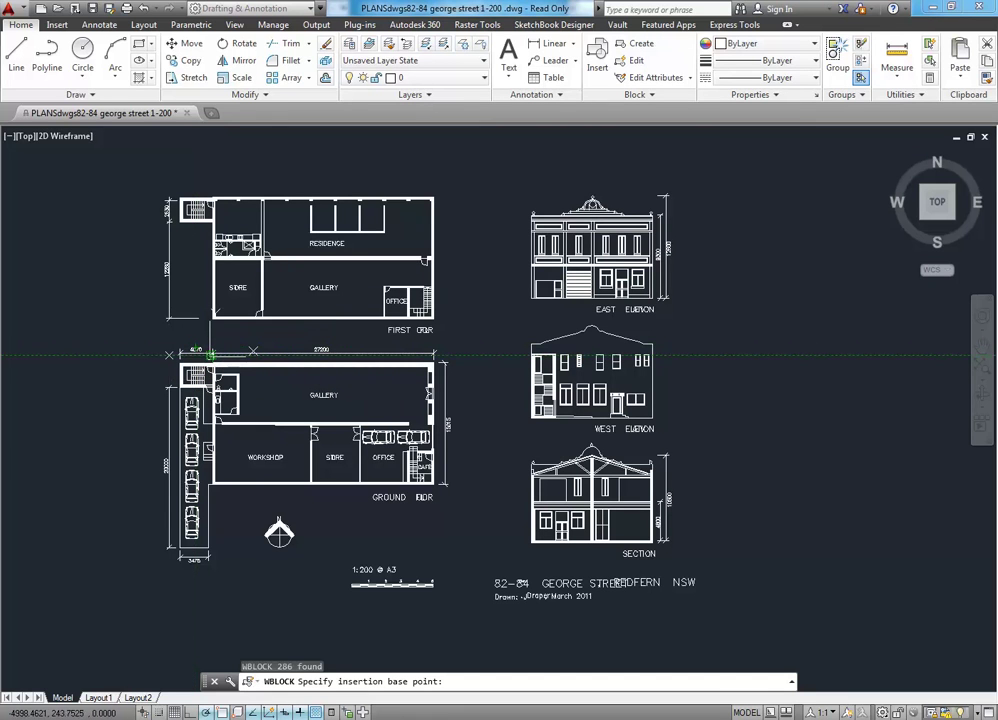
left_click(170, 355)
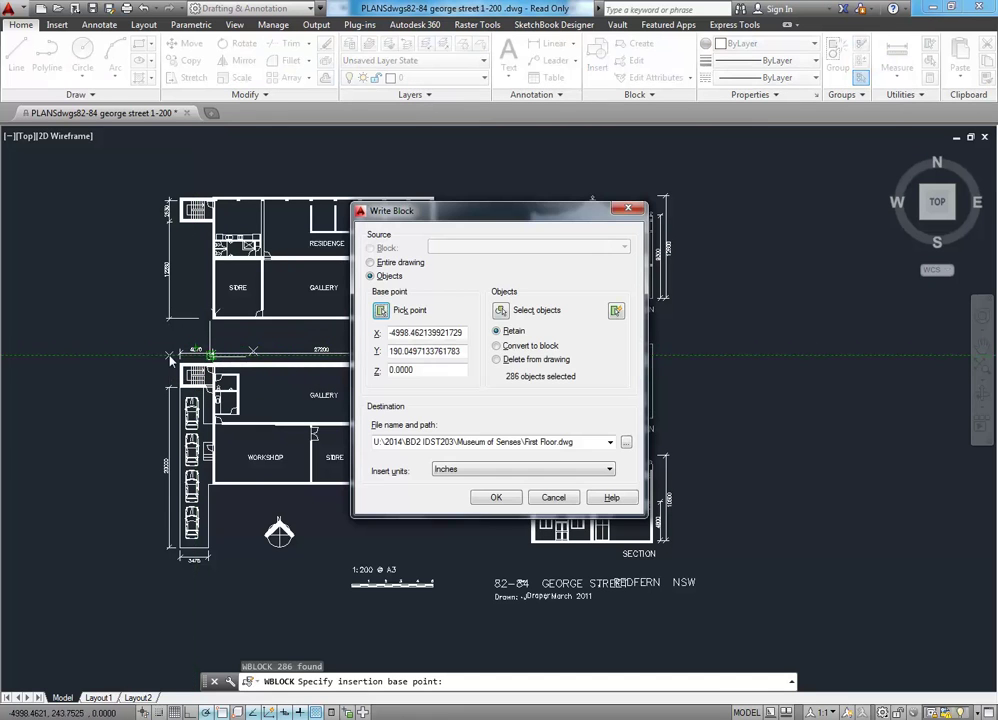
left_click(490, 472)
left_click(491, 515)
left_click(496, 499)
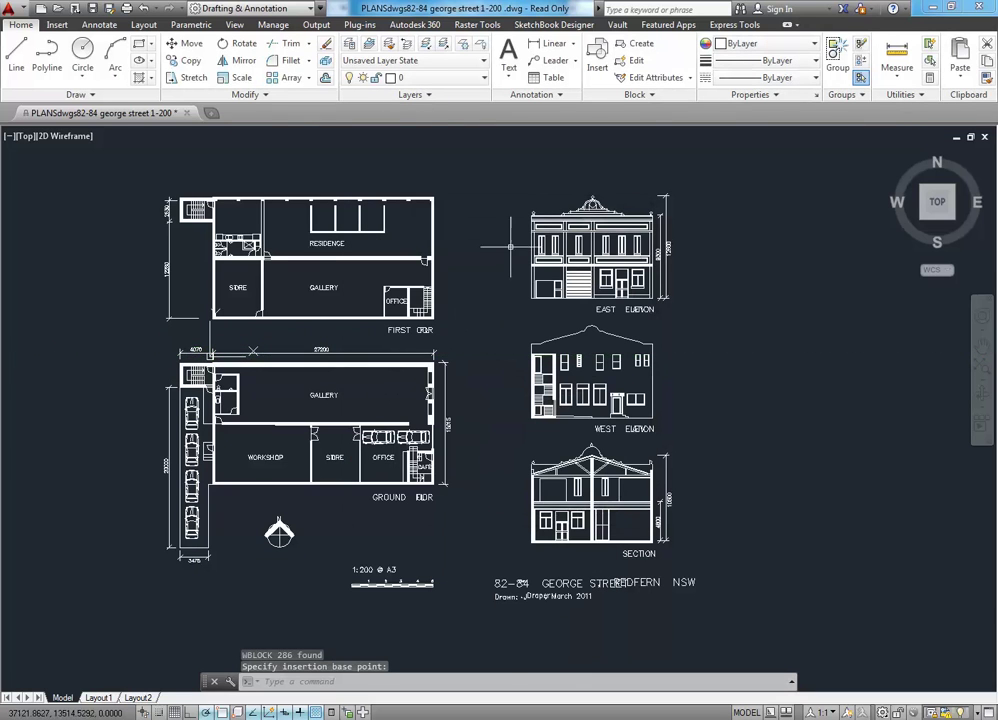
left_click(492, 180)
left_click(708, 326)
- Window-select the section and its title text, then run W for Write Block
key("Escape")
key("Escape")
left_click(488, 441)
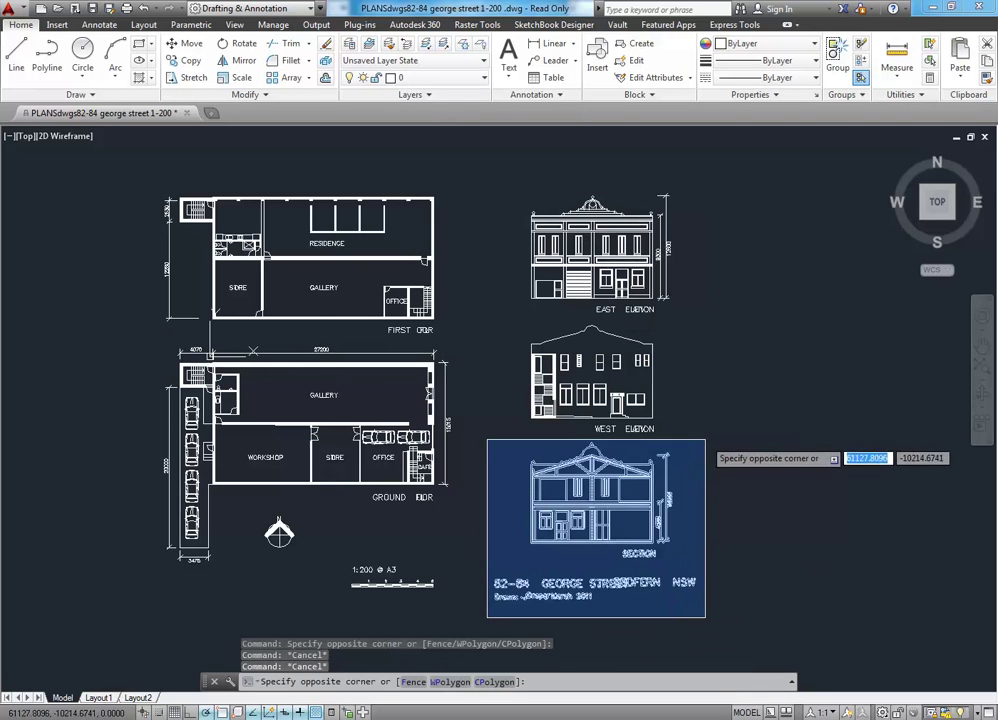
left_click(700, 619)
type("w")
key("Return")
- Save the selection as section.dwg with a picked base point and Millimeters insert units
left_click_drag(521, 441, 531, 441)
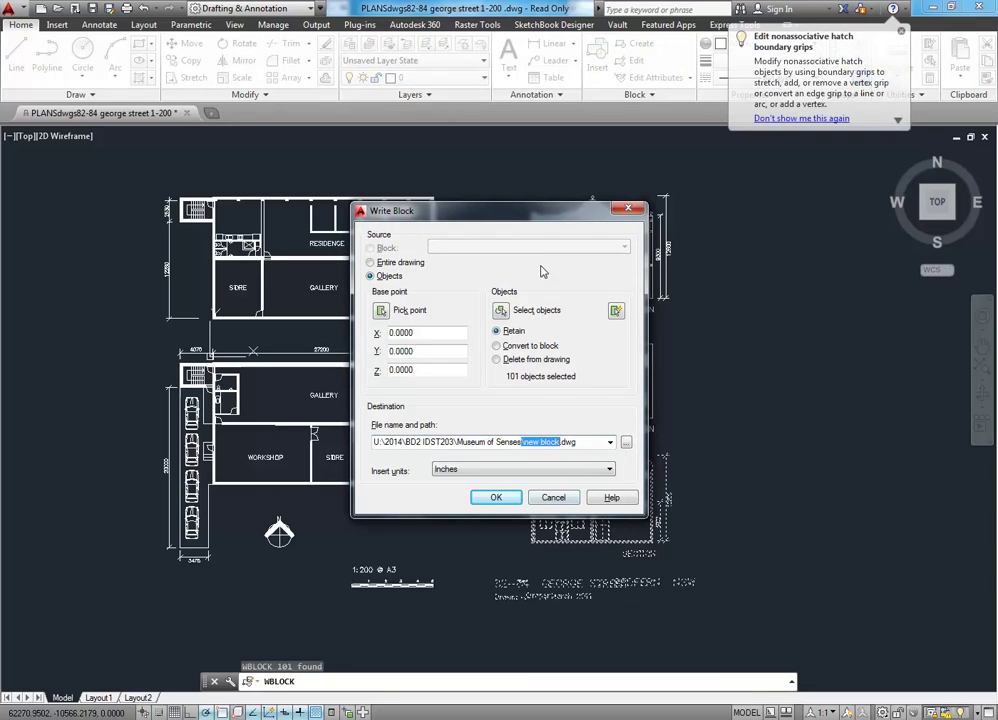
mouse_move(573, 219)
left_mouse_down()
mouse_move(432, 162)
mouse_move(498, 176)
left_mouse_up()
type("sectio")
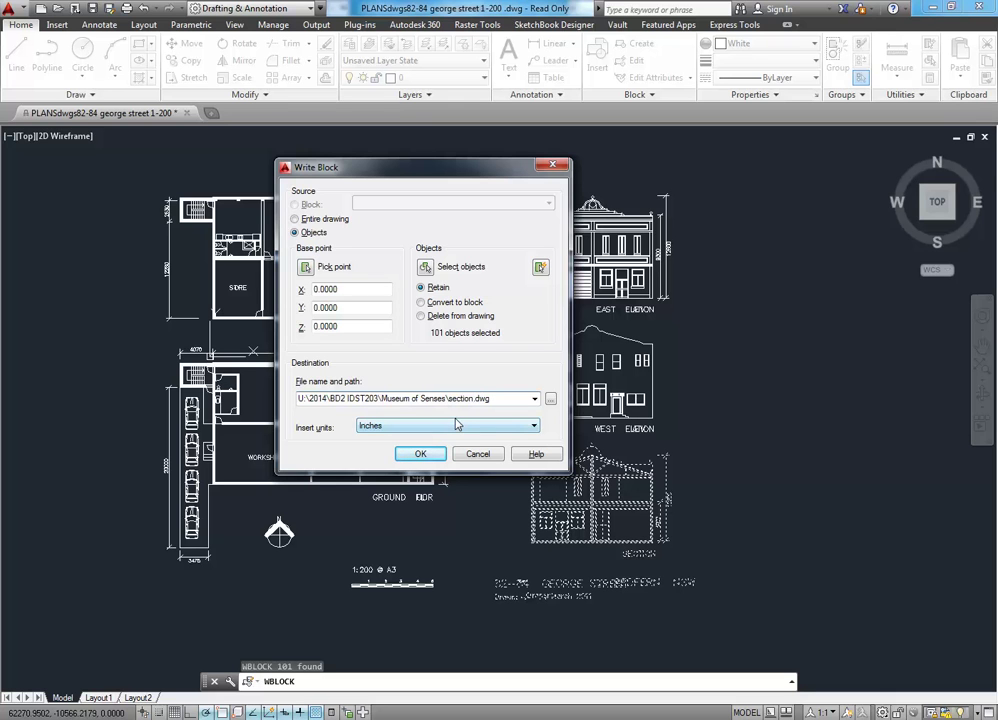
left_click(306, 266)
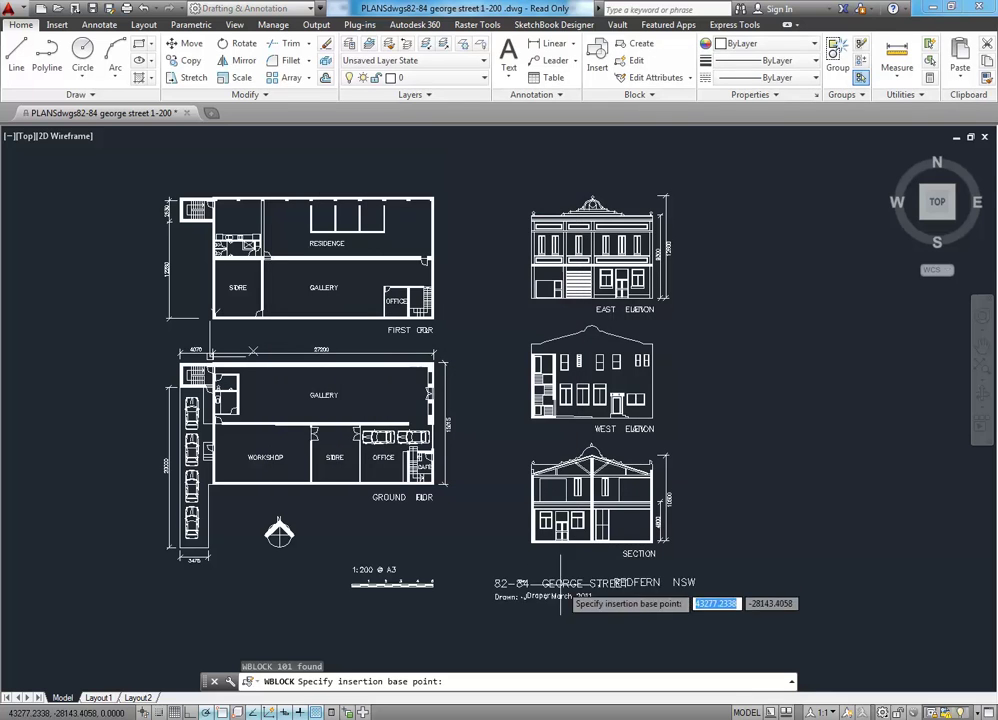
left_click(490, 579)
left_click(390, 427)
left_click(392, 463)
left_click(421, 455)
left_click(511, 426)
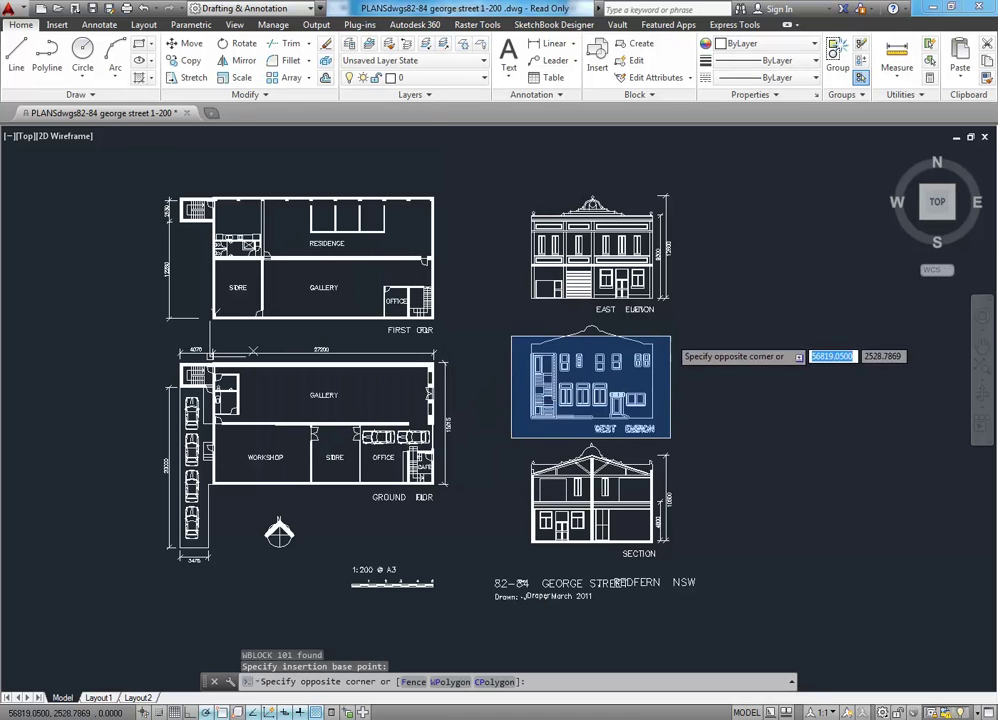
key("Escape")
key("Escape")
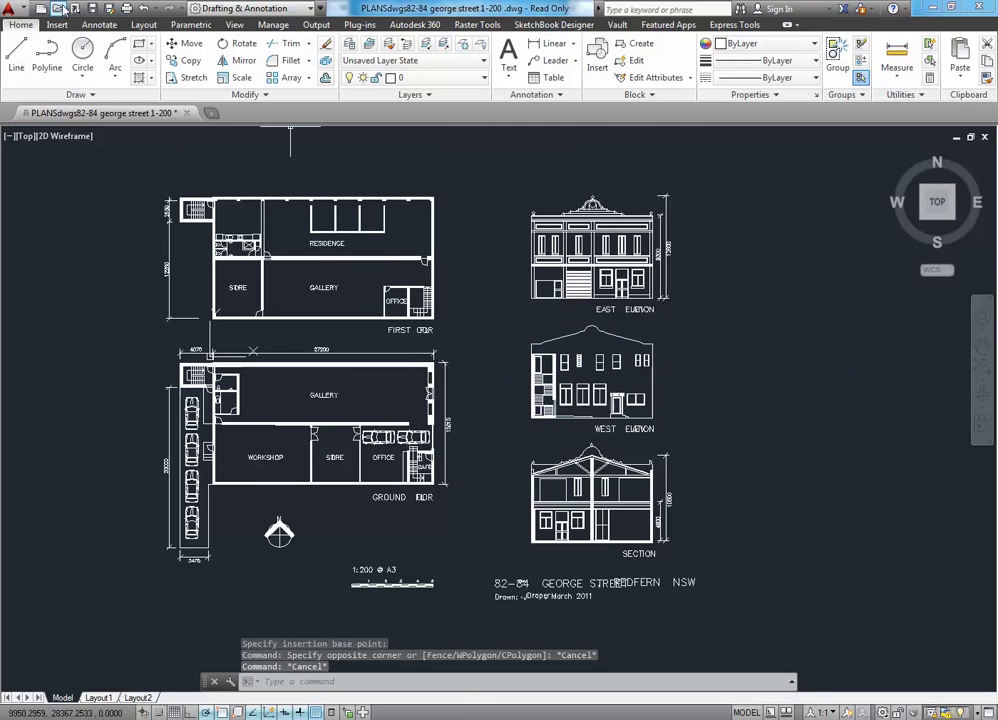
- Open Ground Floor.dwg from U:\2014\BD2 IDST203\Museum of Senses
left_click(10, 9)
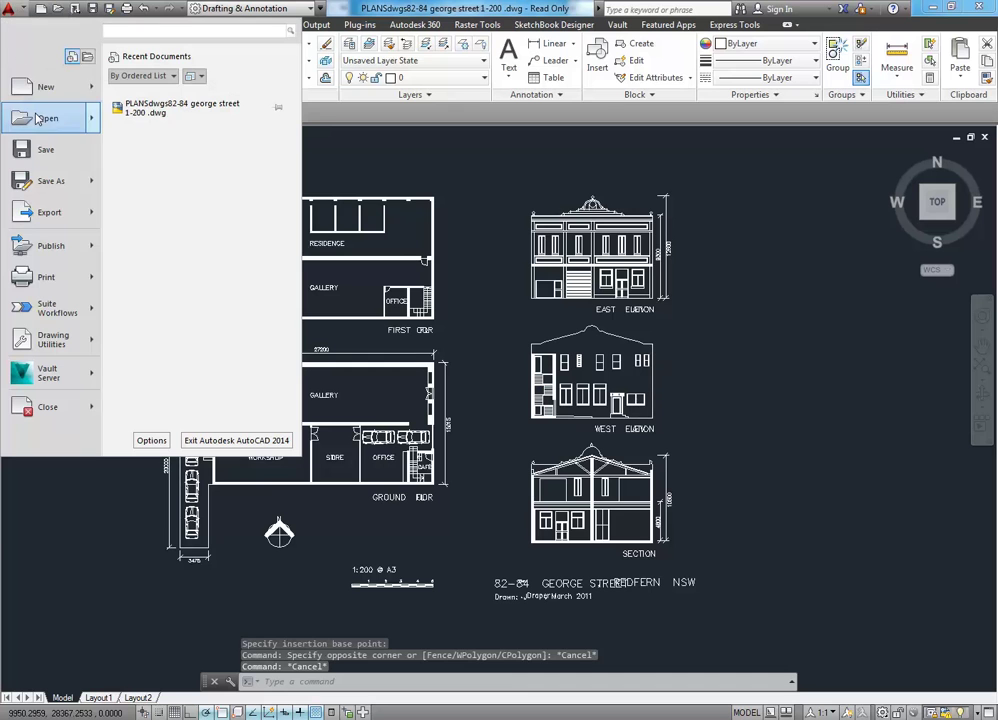
left_click(580, 350)
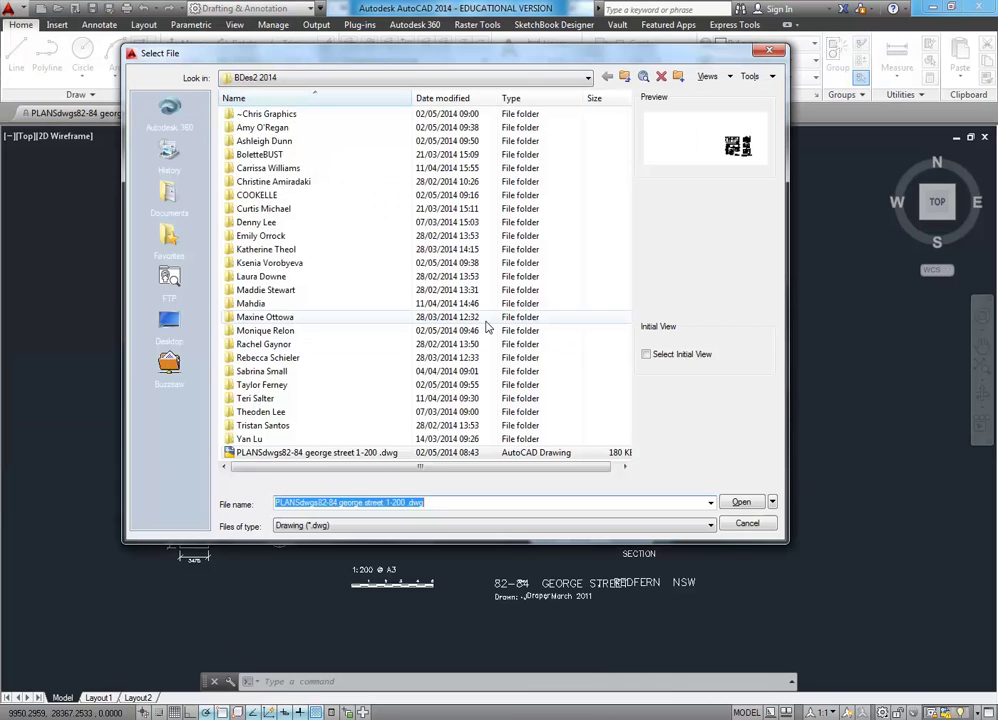
left_click(245, 78)
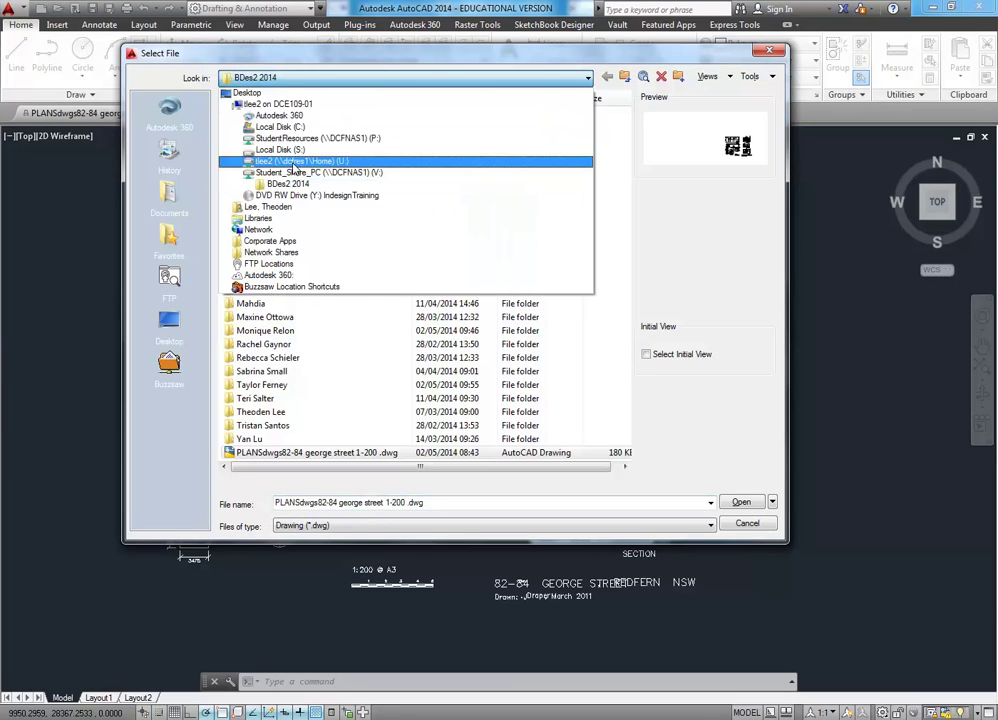
left_click(290, 160)
double_click(263, 156)
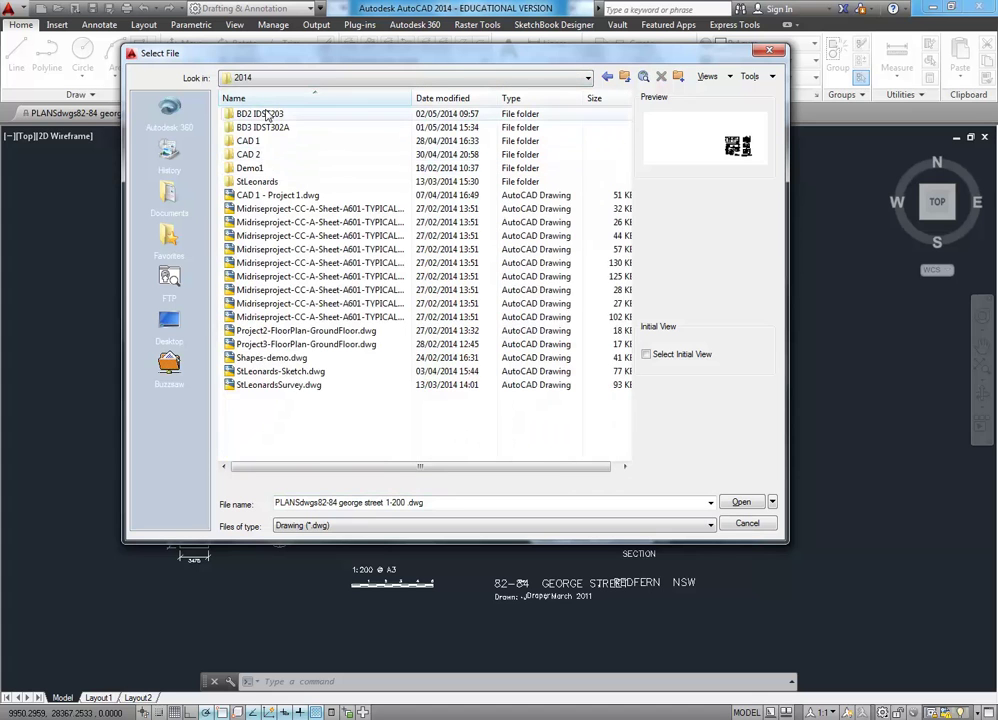
double_click(254, 114)
double_click(256, 128)
left_click(263, 129)
- Open the Ground Floor drawing maximized and zoom in on its north arrow and scale bar
left_click(741, 502)
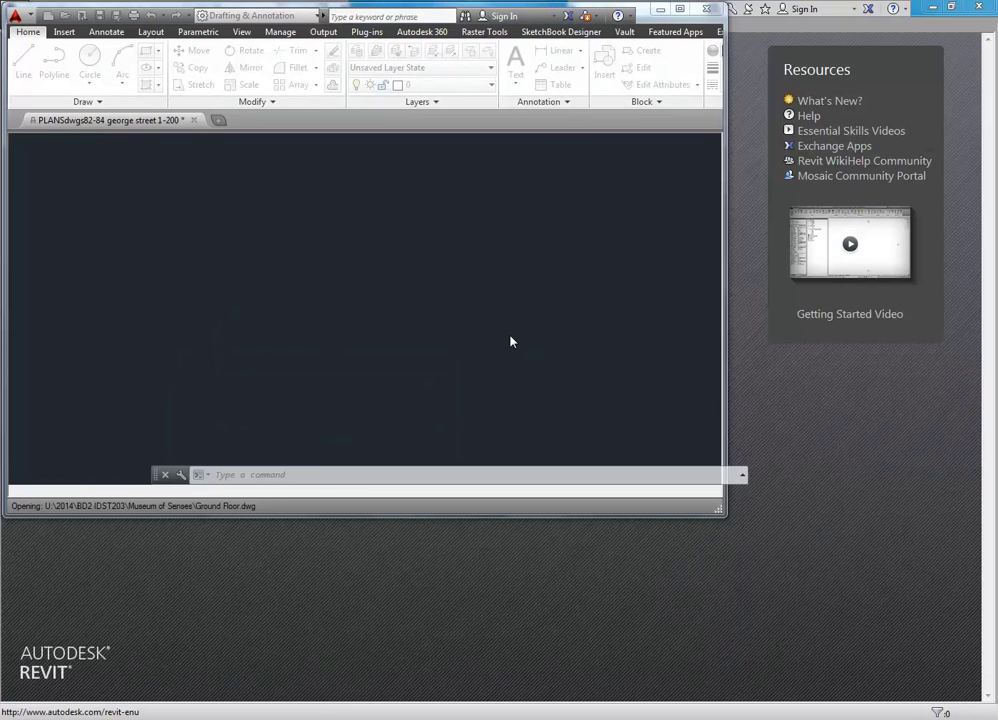
left_click(686, 75)
left_click(680, 9)
middle_click(526, 490)
middle_click(526, 490)
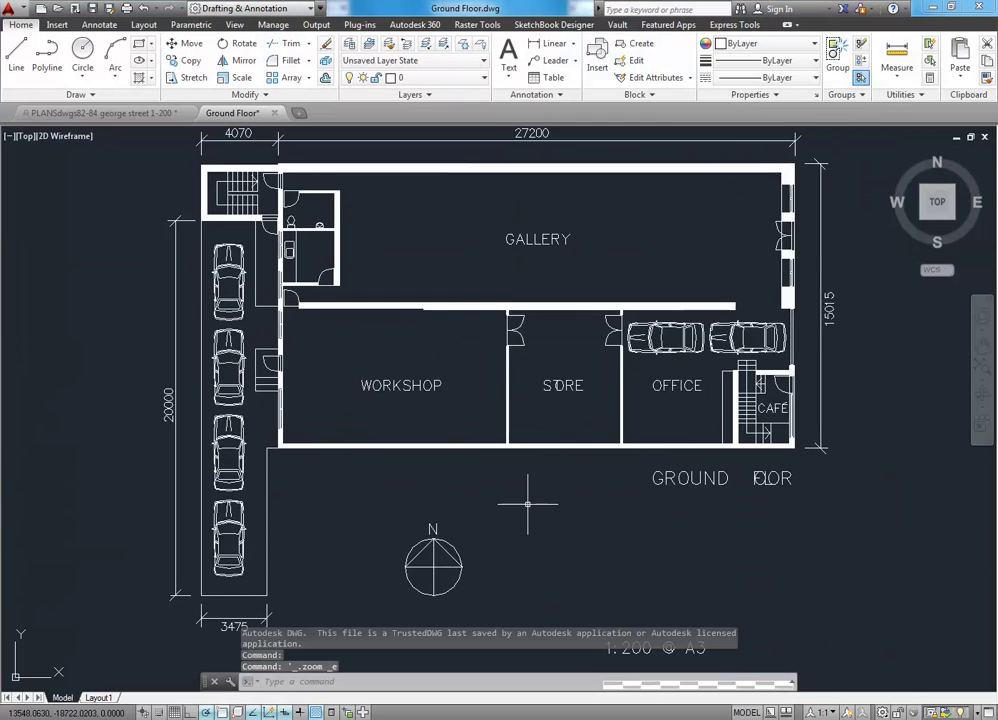
scroll(437, 431, "down", 2)
scroll(587, 563, "up", 4)
middle_click_drag(587, 563, 437, 490)
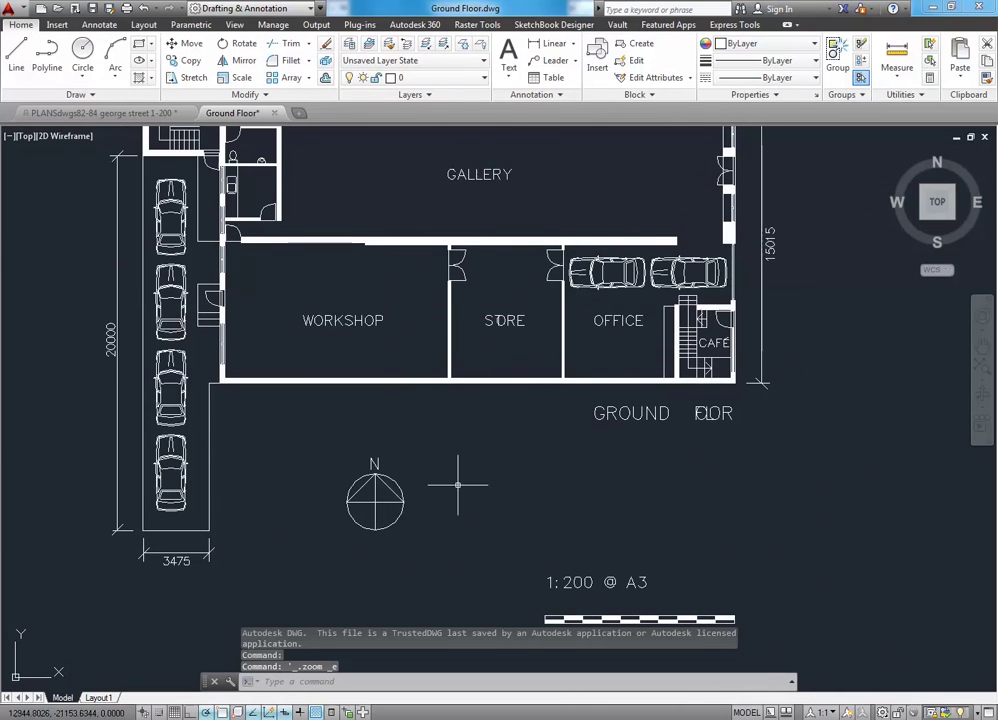
scroll(546, 486, "down", 1)
mouse_move(544, 481)
middle_mouse_down()
mouse_move(446, 506)
mouse_move(395, 474)
mouse_move(424, 494)
middle_mouse_up()
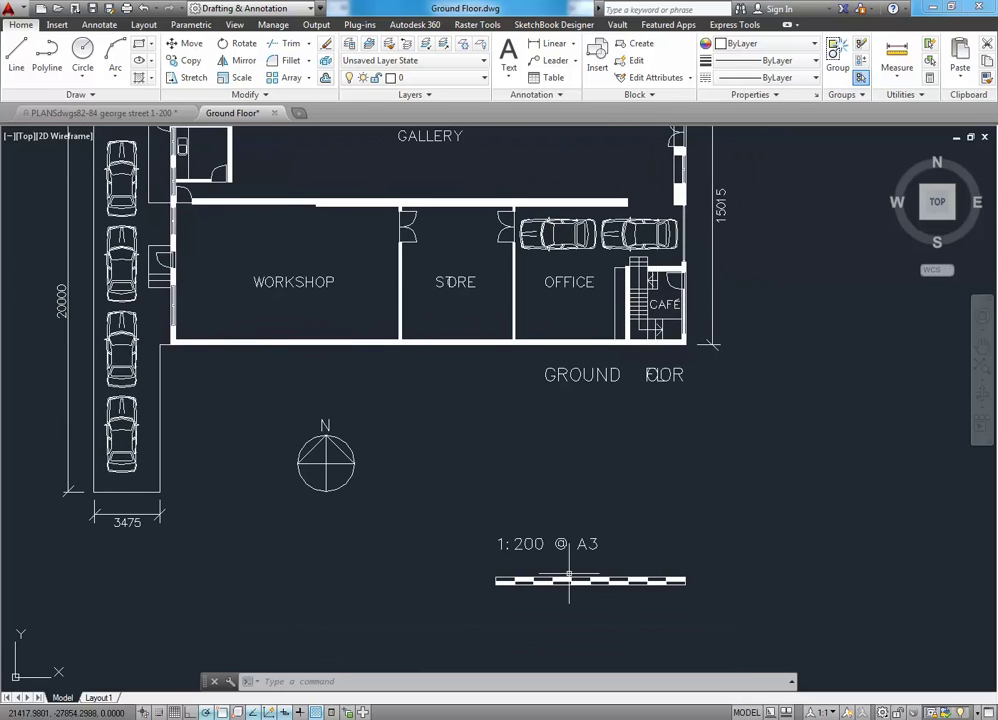
- Window-select the north arrow, 1:200 @ A3 note and scale bar and copy them to the clipboard
left_click(272, 417)
left_click(745, 614)
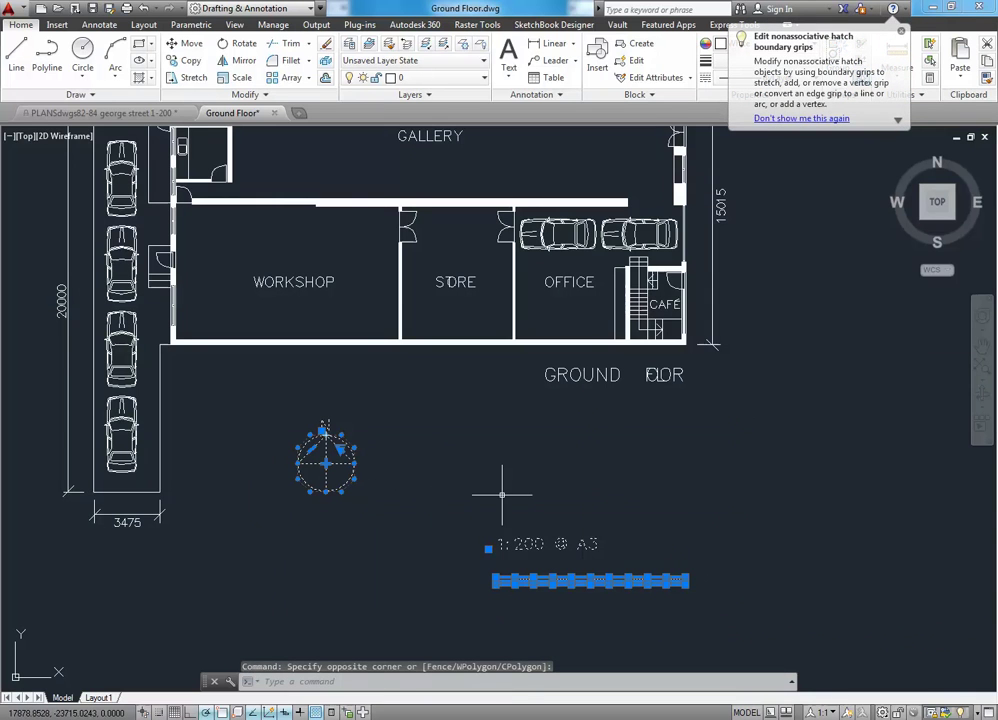
right_click(399, 474)
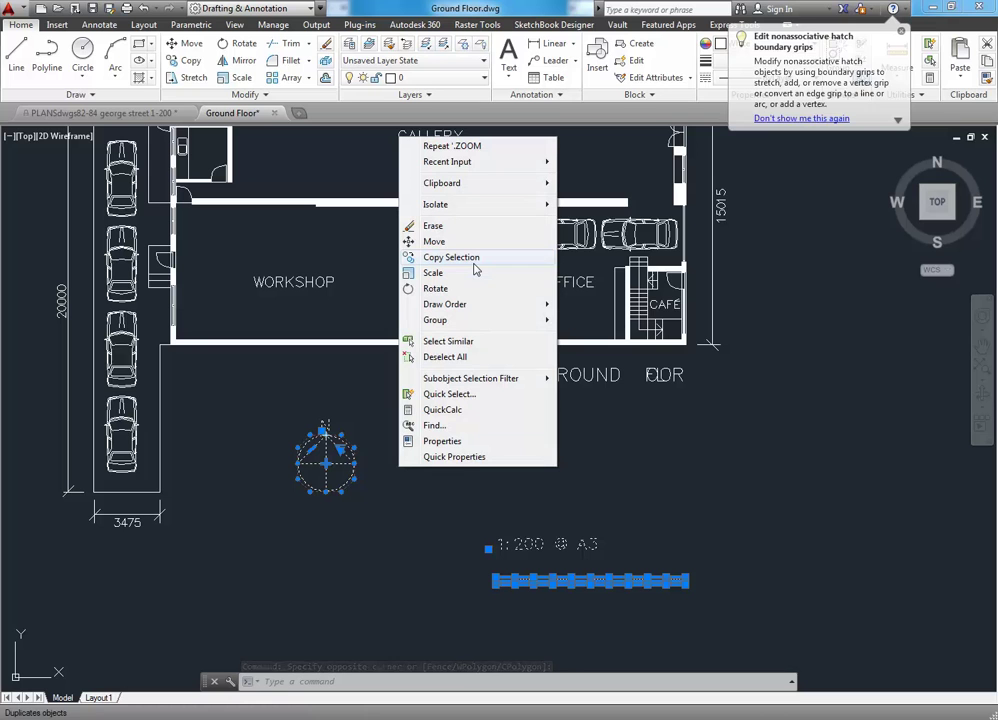
mouse_move(474, 189)
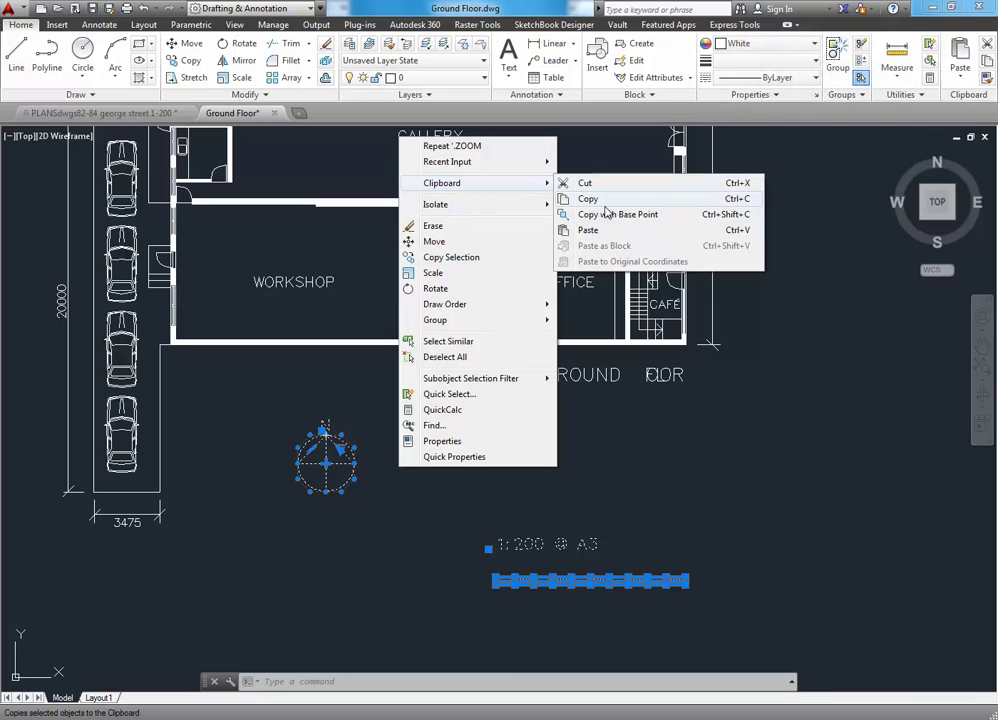
left_click(606, 206)
key("Escape")
key("Escape")
key("Escape")
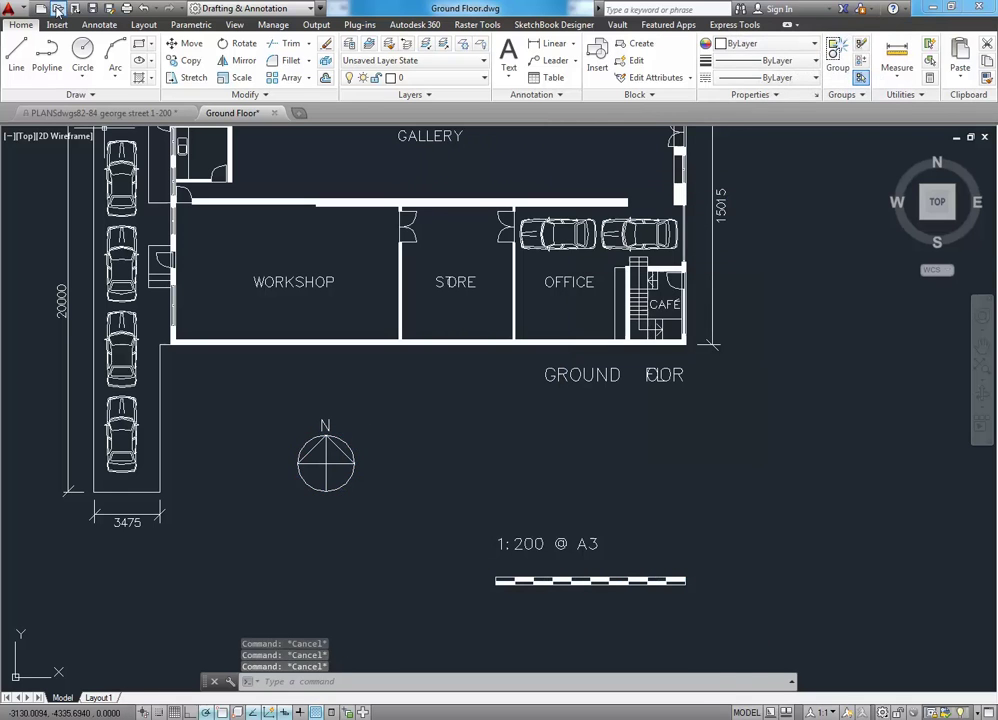
left_click(57, 8)
- Open the First Floor drawing maximized with its plan centred in view
double_click(247, 114)
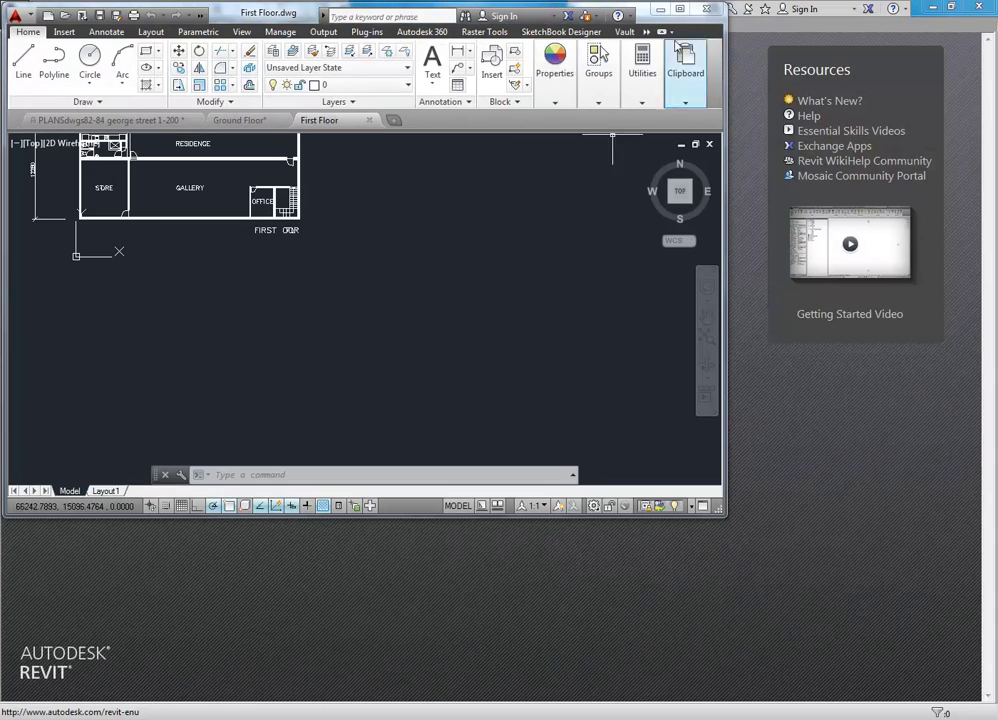
double_click(527, 9)
middle_click_drag(334, 368, 510, 492)
scroll(418, 367, "up", 2)
- Paste the copied north arrow and scale bar below the first-floor plan
right_click(392, 236)
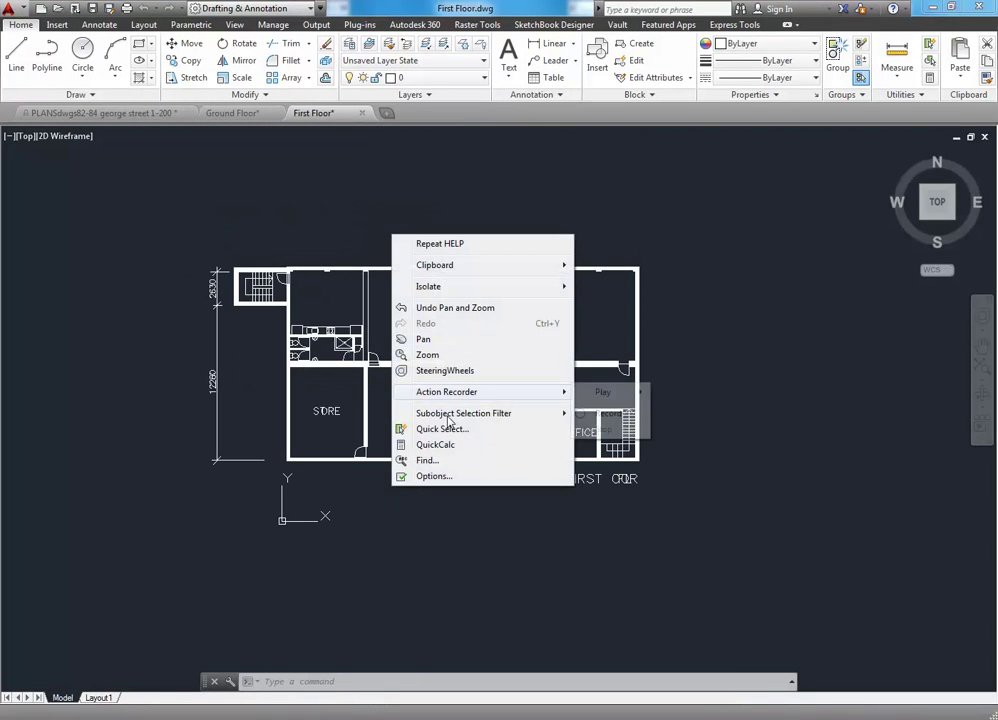
key("Escape")
right_click(391, 239)
mouse_move(421, 270)
left_click(625, 314)
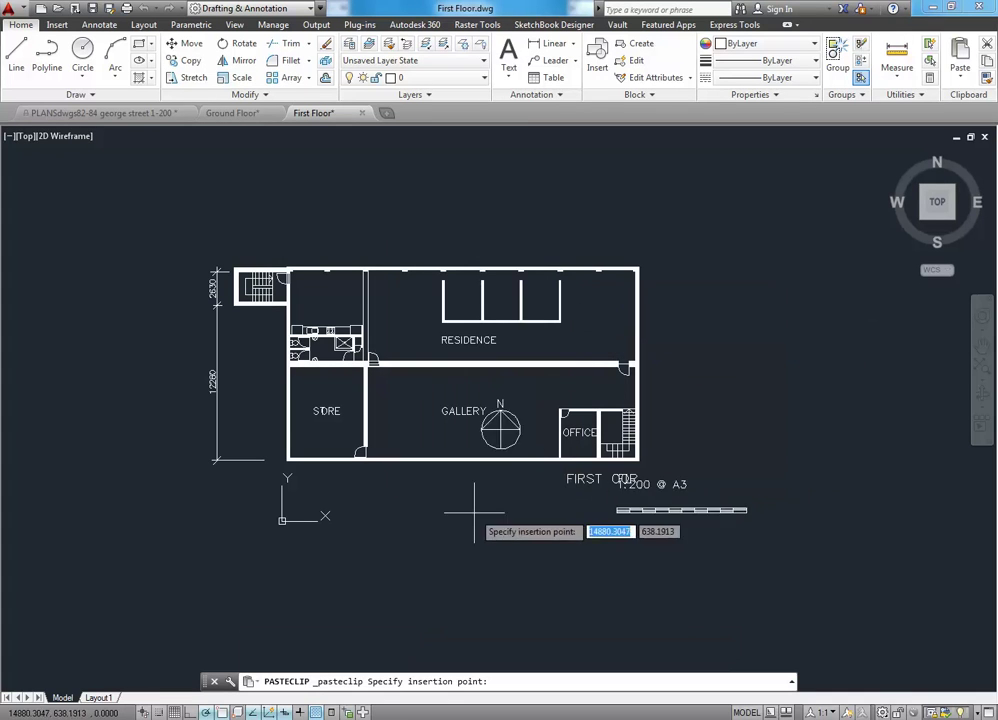
middle_click_drag(522, 571, 559, 521)
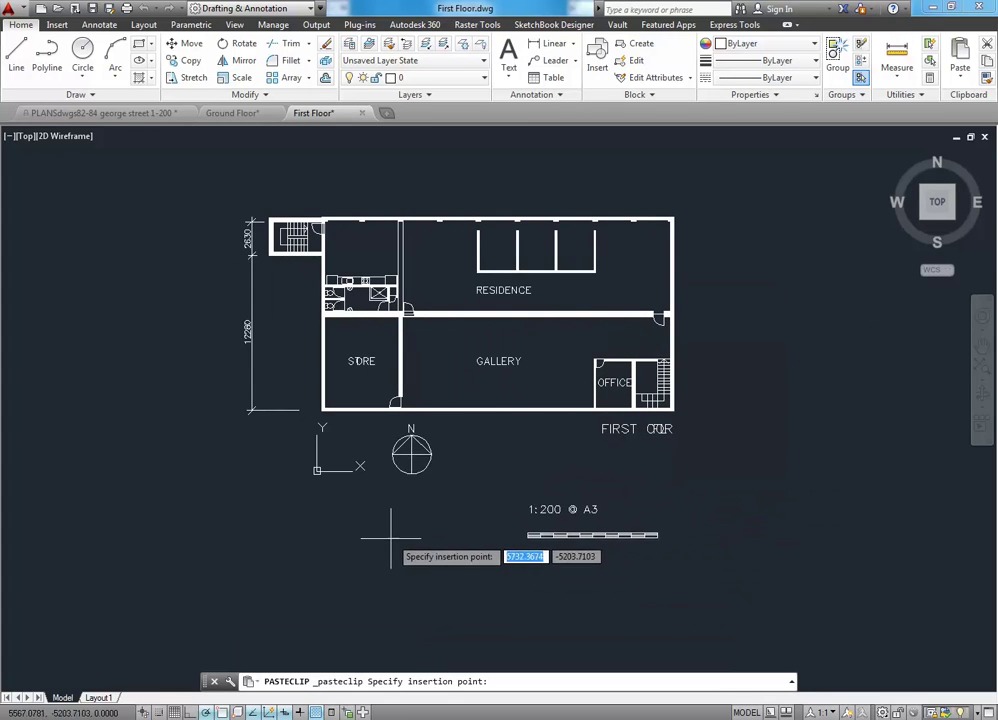
key("Escape")
middle_click_drag(263, 519, 291, 533)
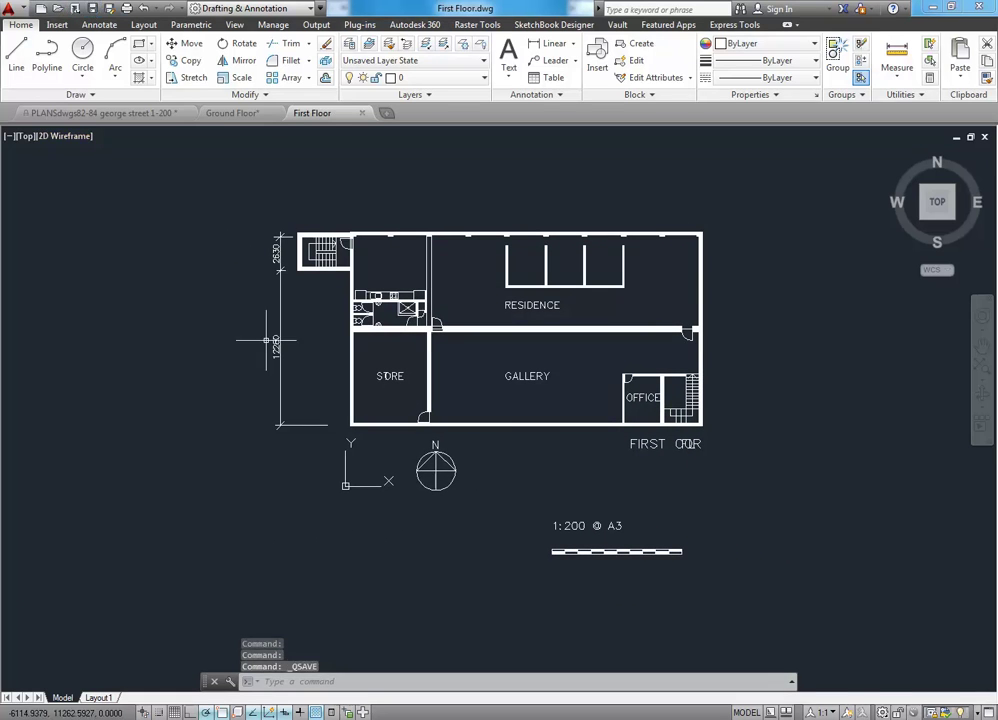
- Close the First Floor and Ground Floor drawings, answering the save prompt
left_click(985, 138)
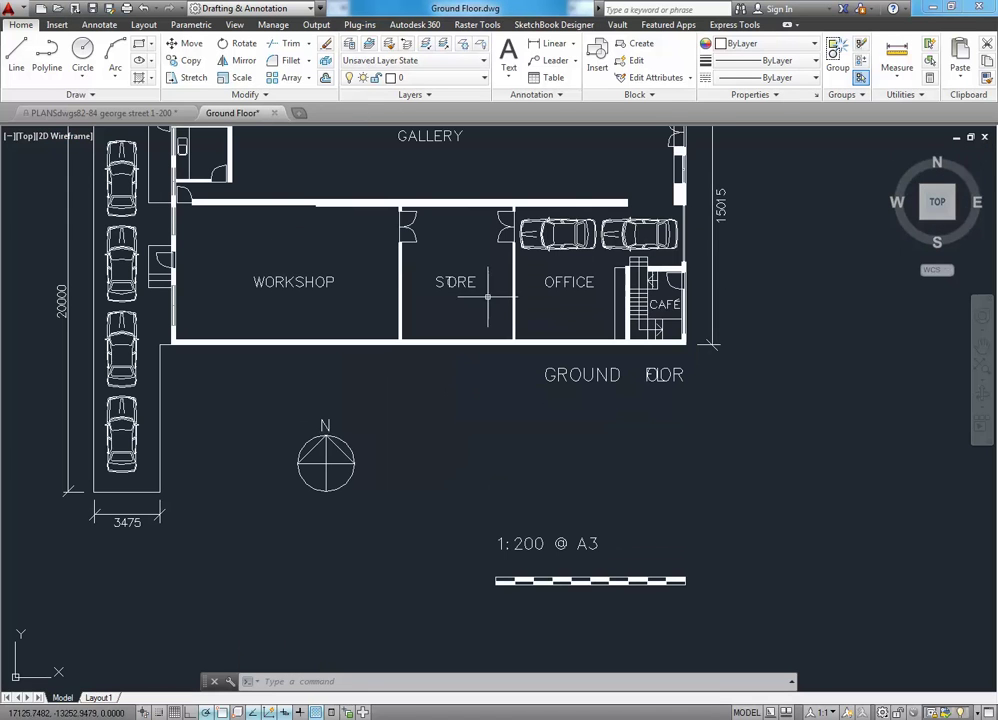
left_click(986, 138)
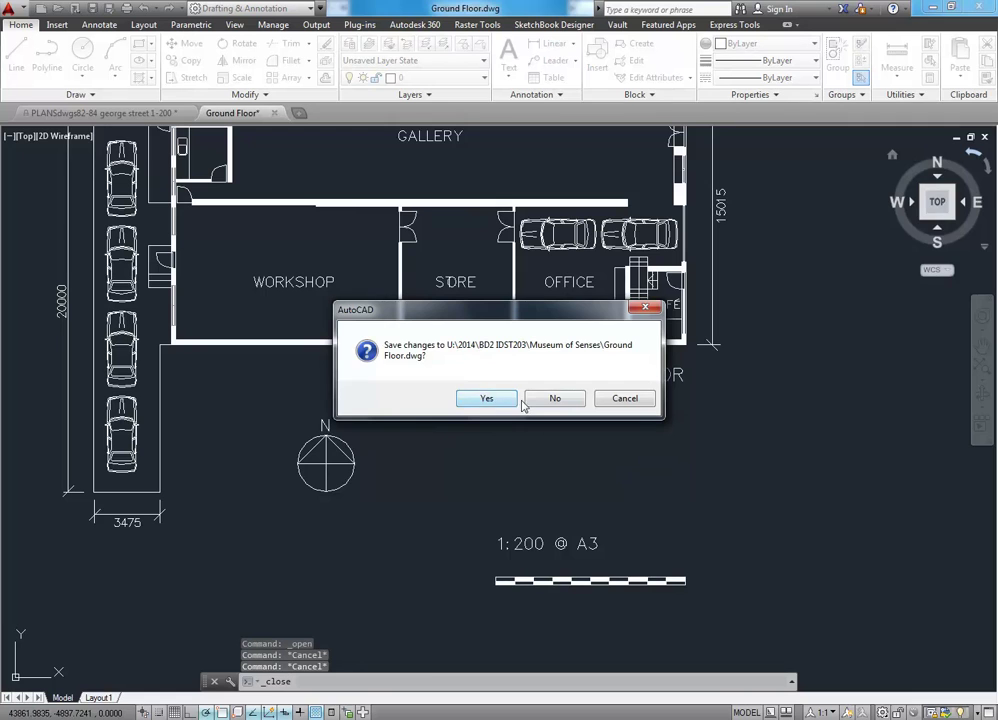
left_click(480, 398)
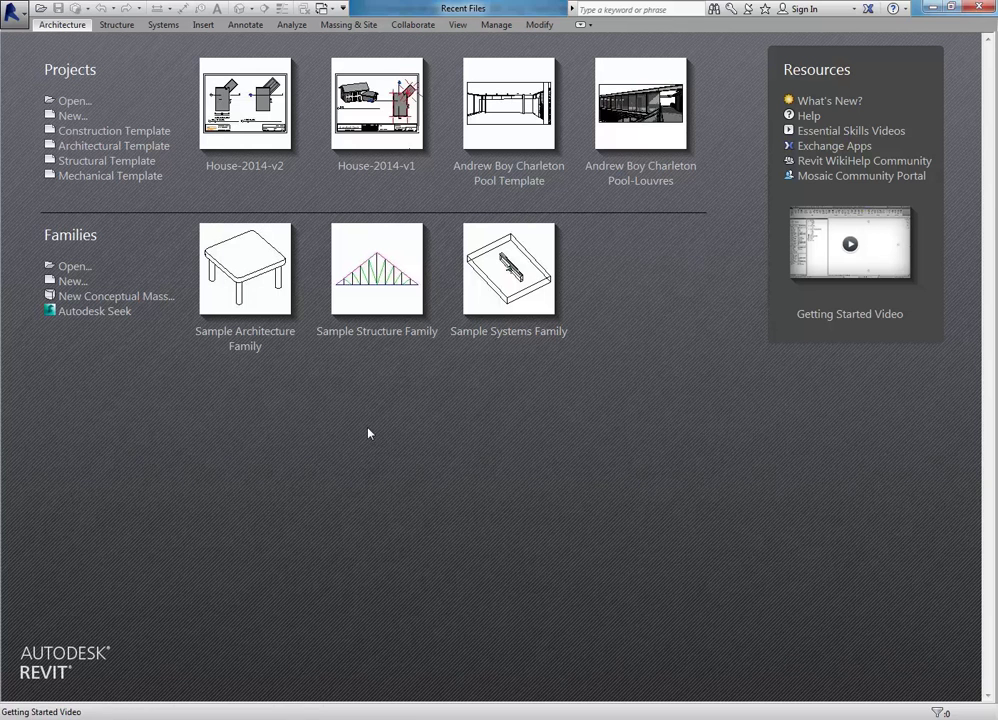
- Create a new Revit project from the Architectural Template
left_click(70, 117)
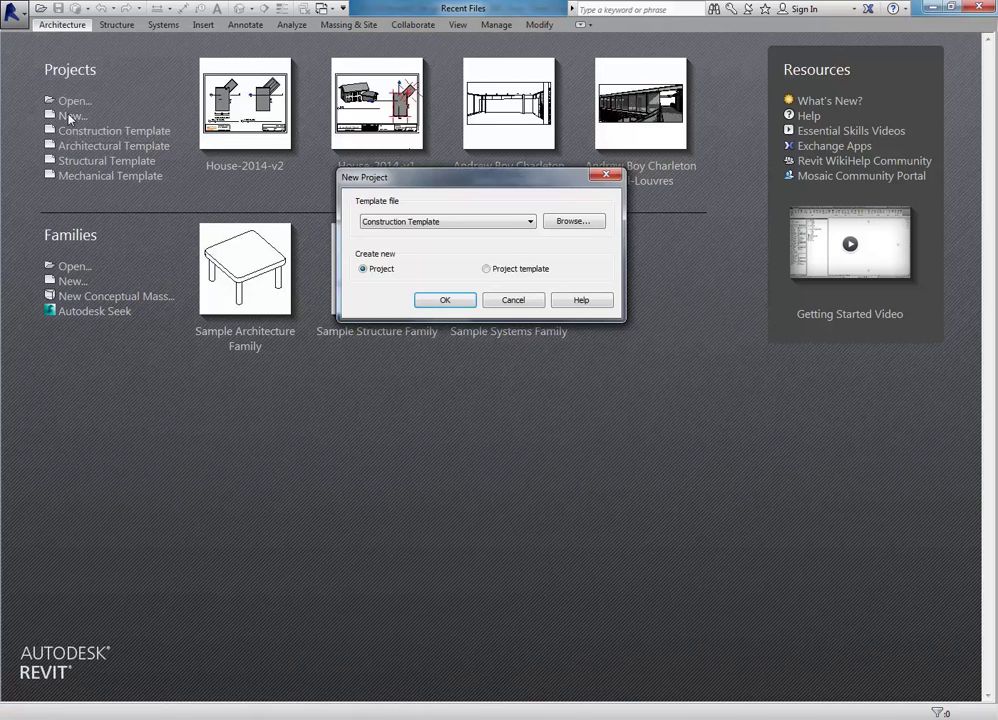
left_click(441, 221)
left_click(400, 252)
left_click(446, 300)
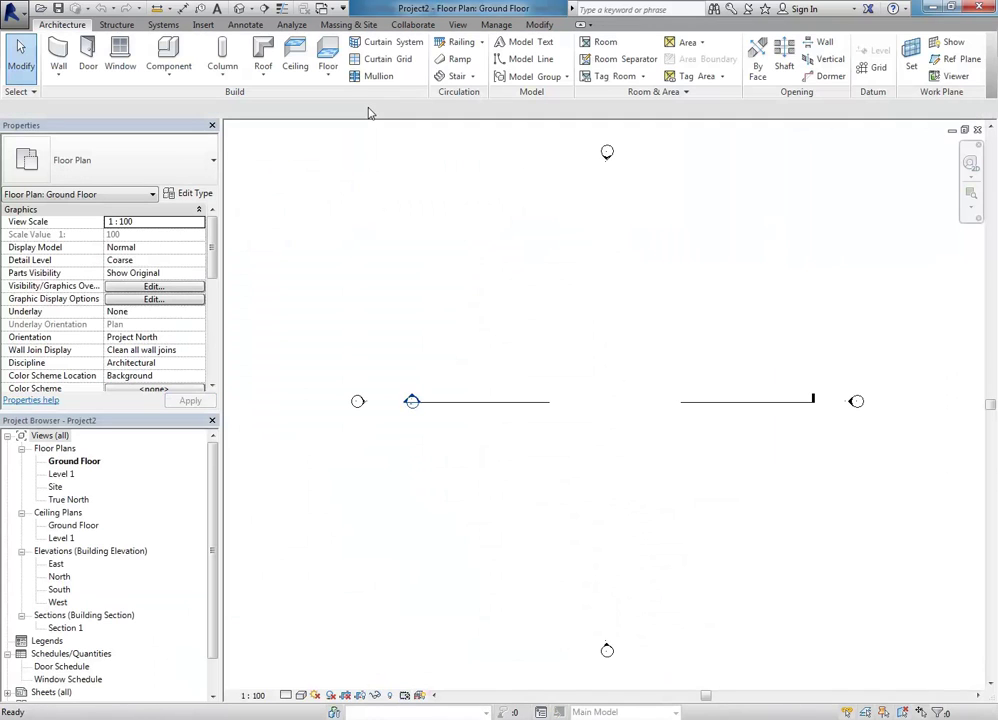
middle_click_drag(396, 314, 446, 353)
- Duplicate the Ground Floor plan view as a plain copy
right_click(76, 462)
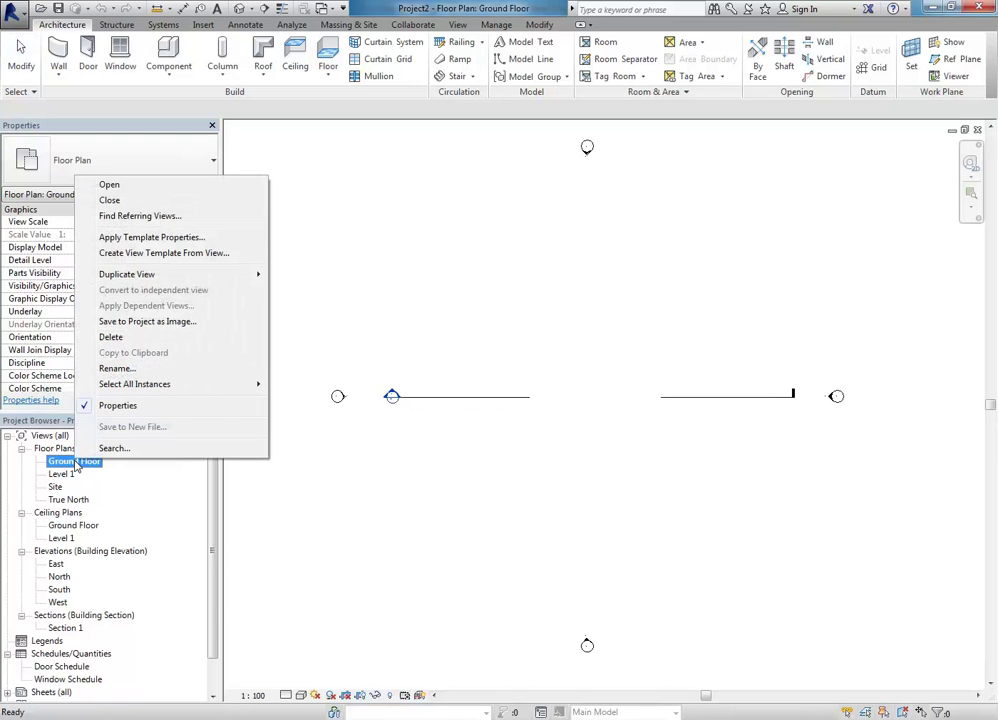
left_click(474, 331)
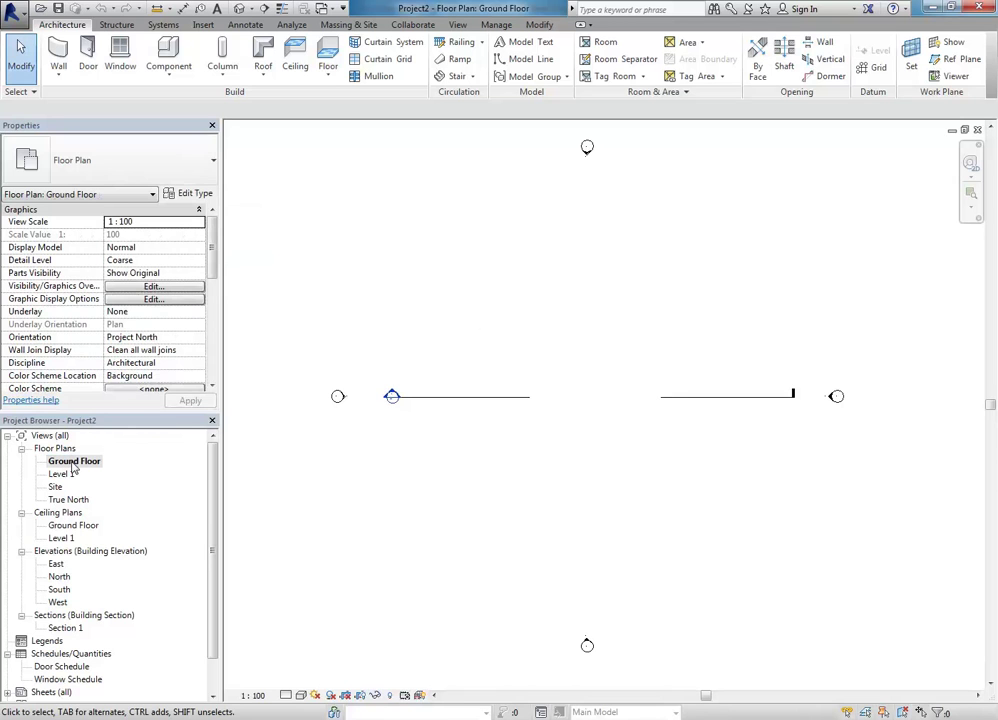
right_click(73, 463)
mouse_move(130, 277)
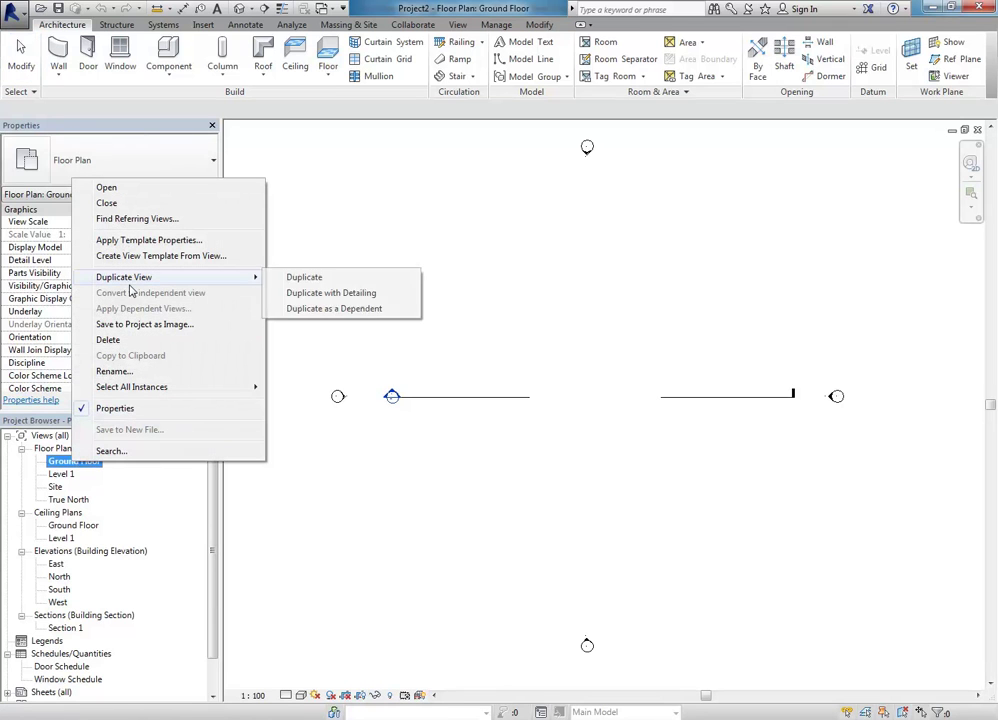
left_click(313, 278)
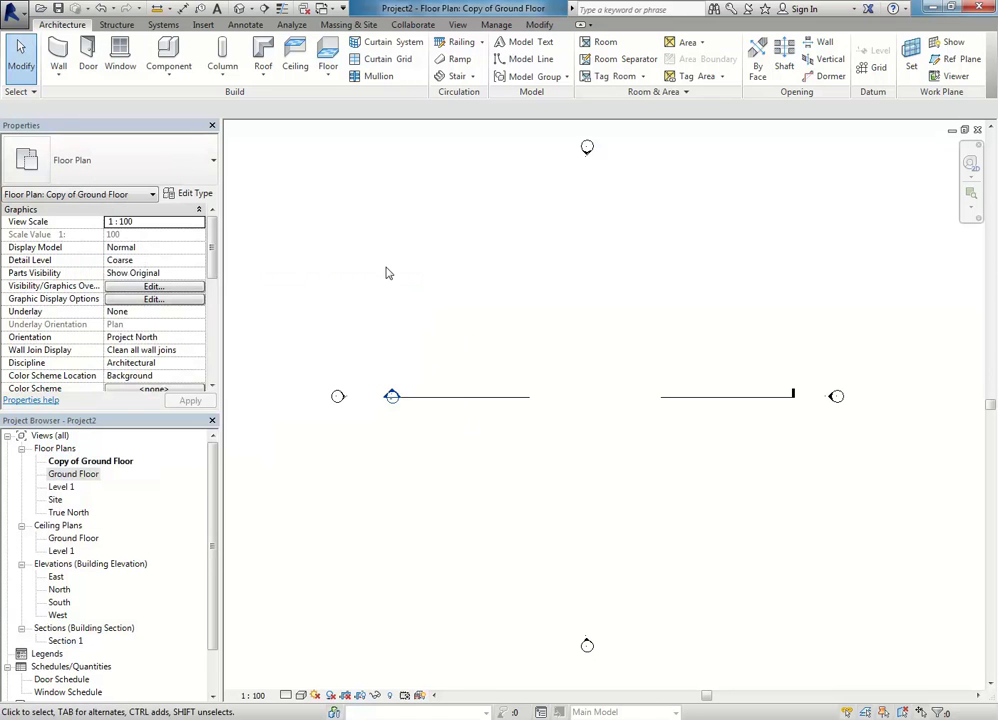
- Rename the Copy of Ground Floor view to 'Ground Floor w dwg'
right_click(93, 462)
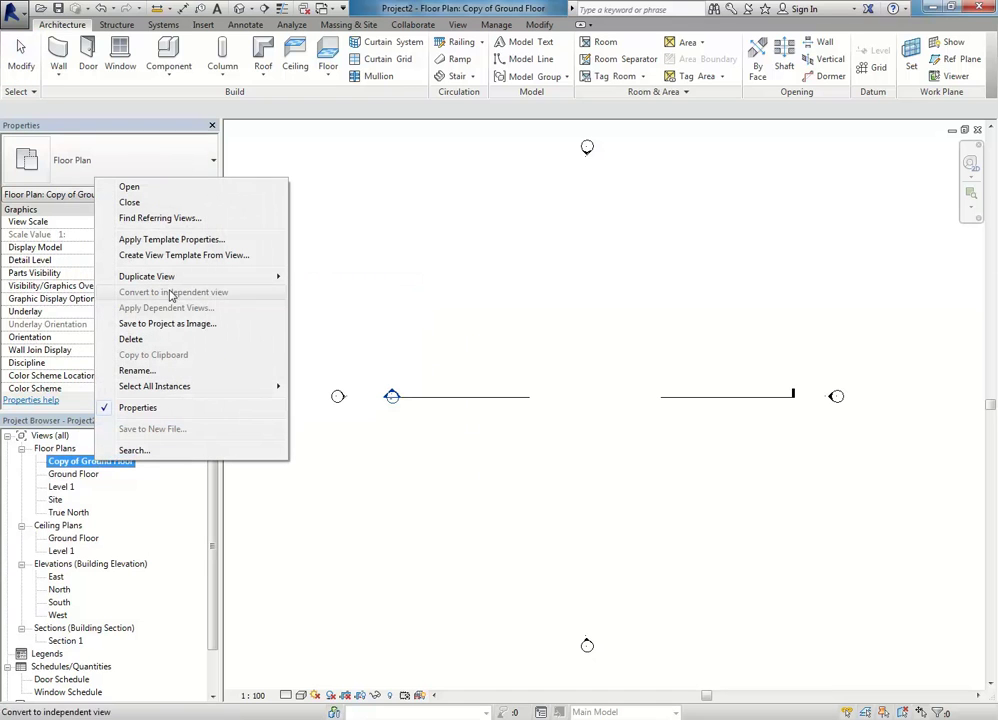
mouse_move(230, 277)
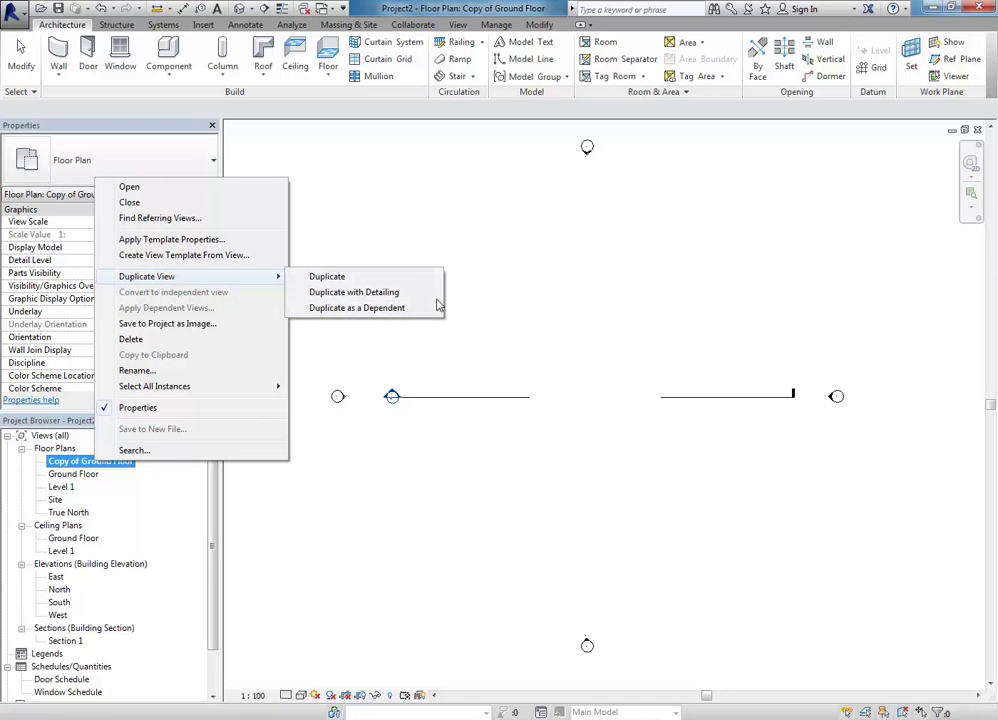
left_click(476, 335)
right_click(93, 464)
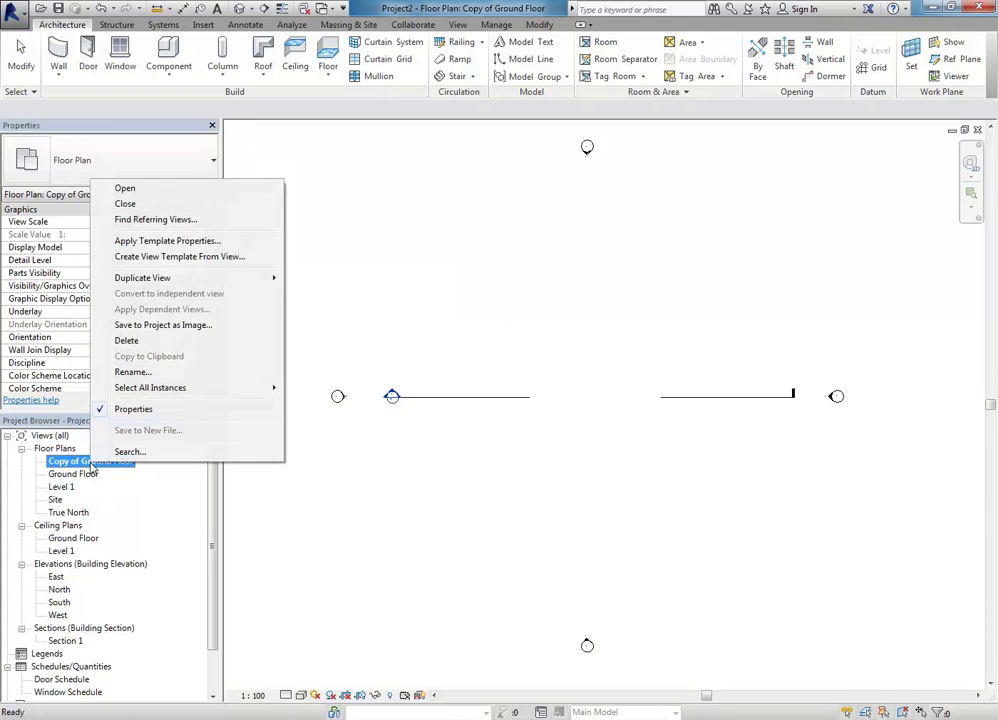
left_click(130, 372)
left_click_drag(302, 157, 238, 169)
key("BackSpace")
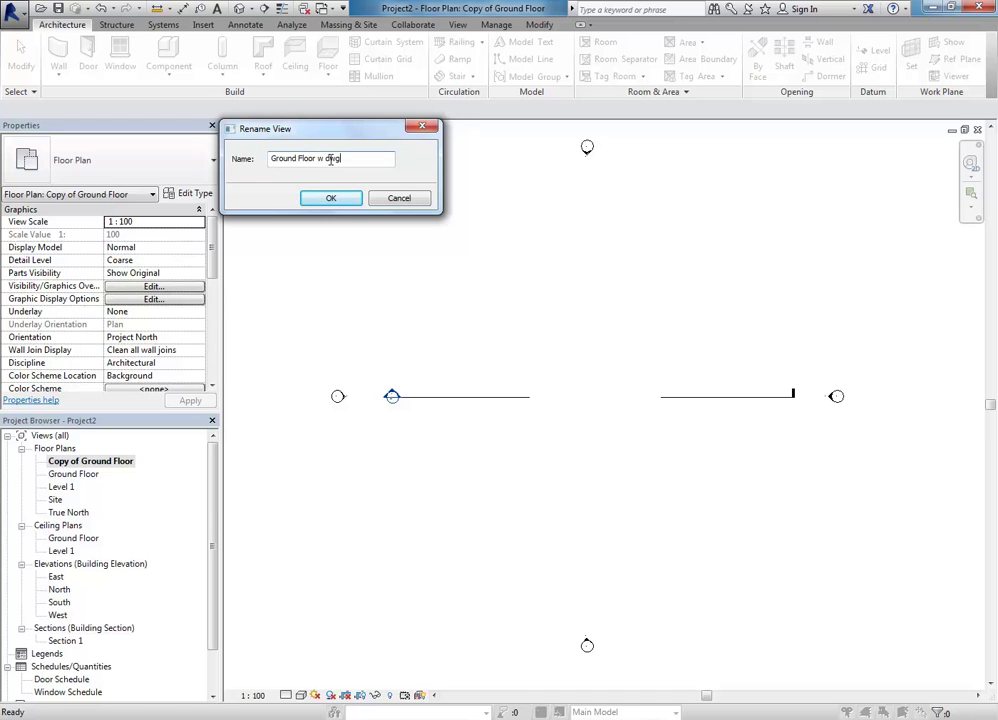
left_click(356, 197)
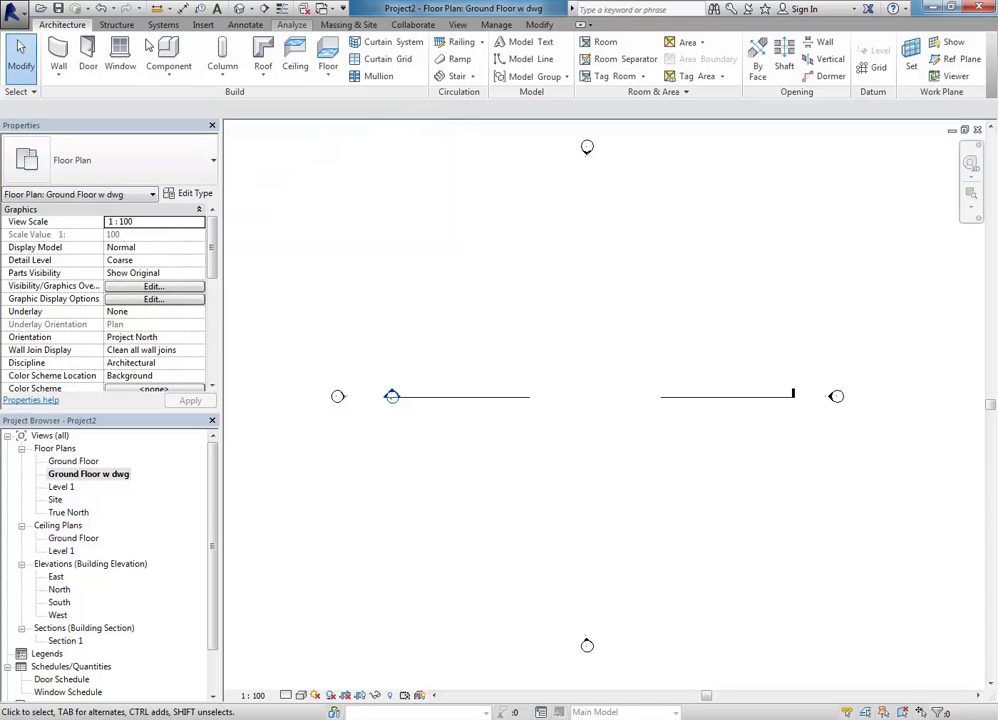
- Link Ground Floor.dwg from Museum of Senses in millimeters, current view only
left_click(203, 25)
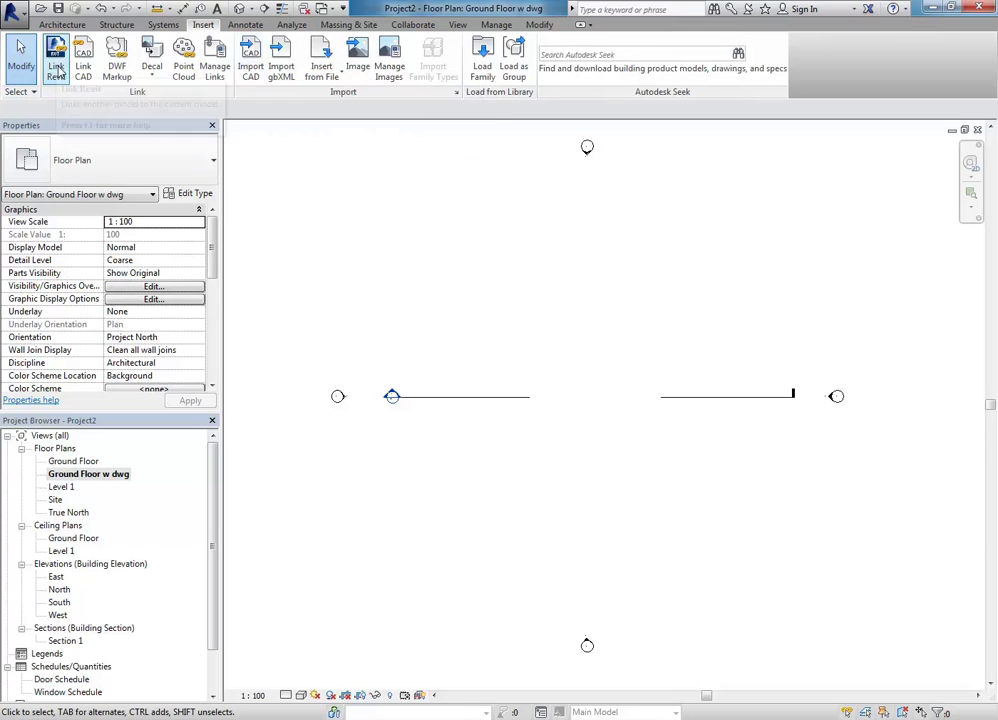
left_click(82, 70)
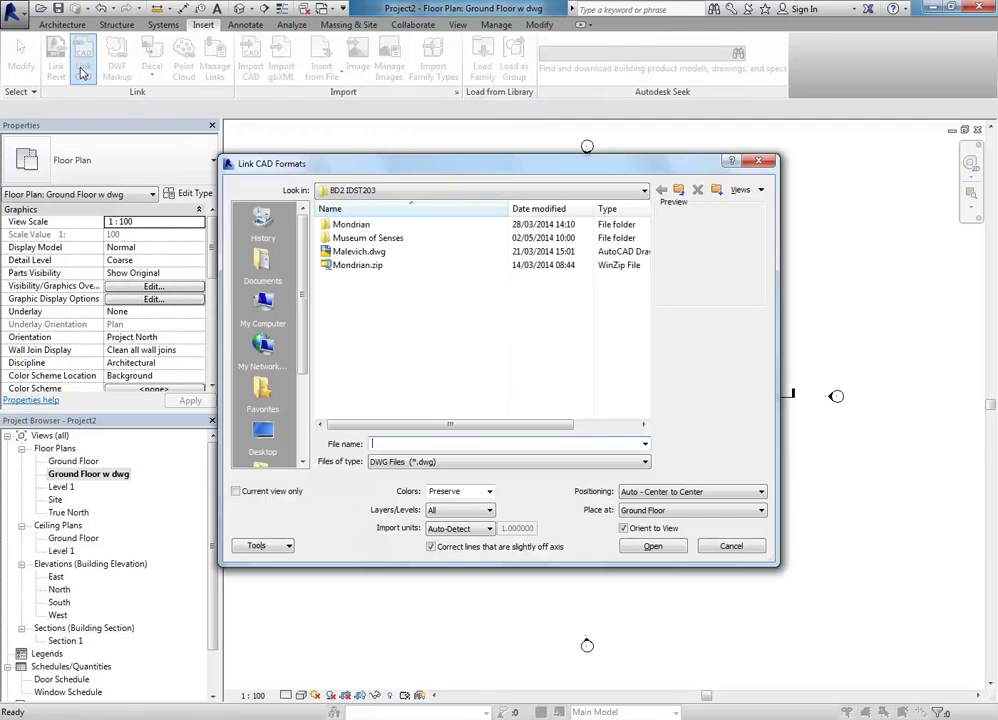
double_click(345, 238)
left_click(350, 238)
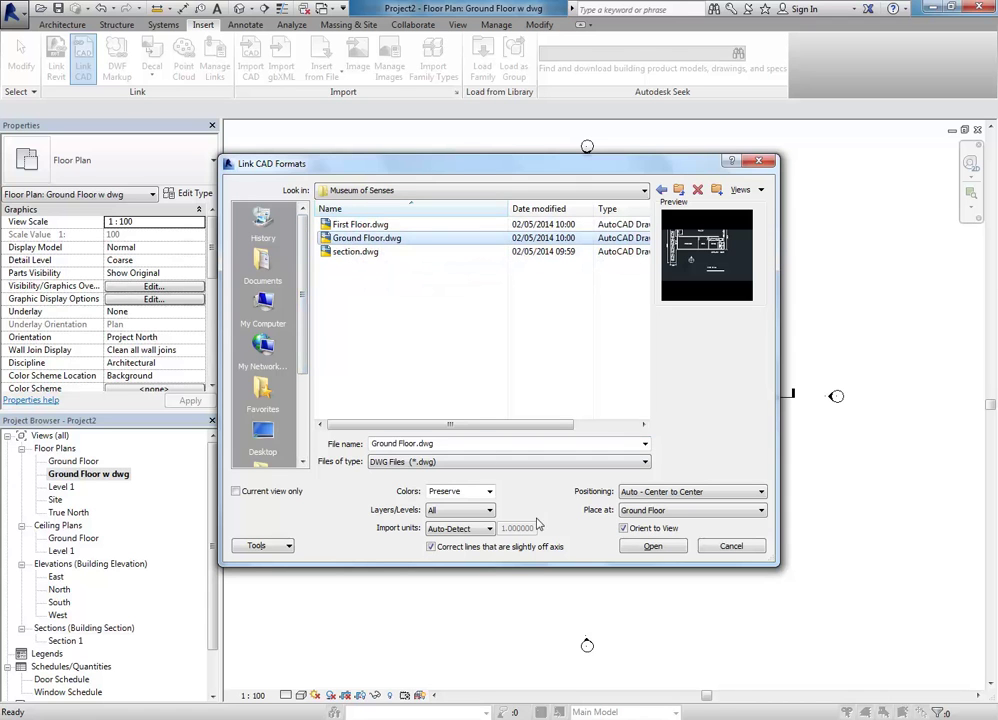
left_click(470, 529)
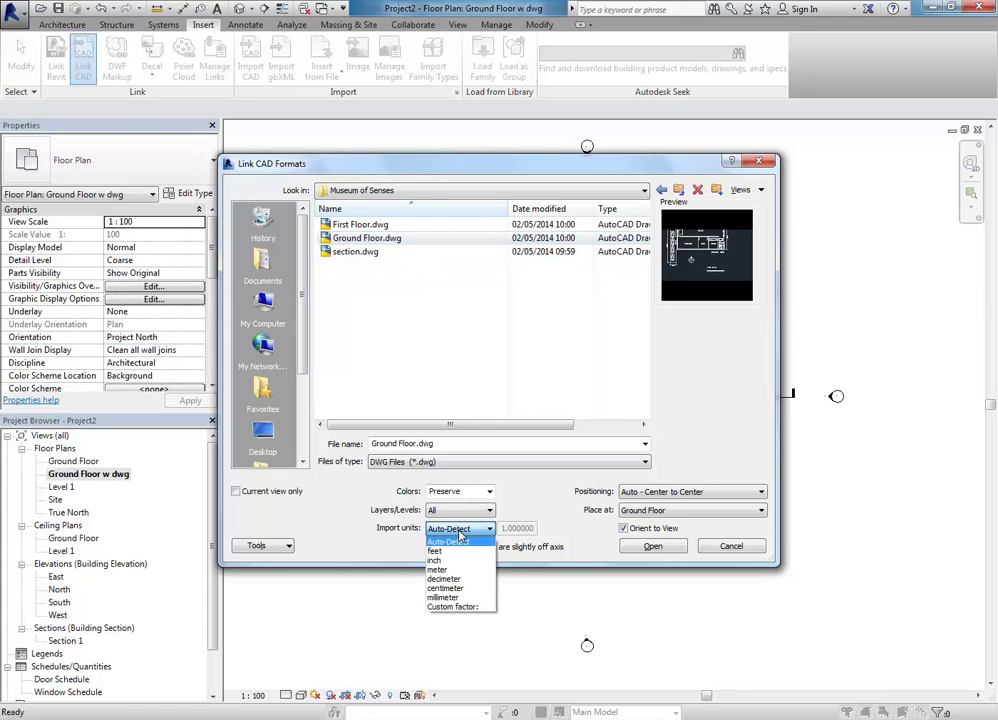
left_click(443, 597)
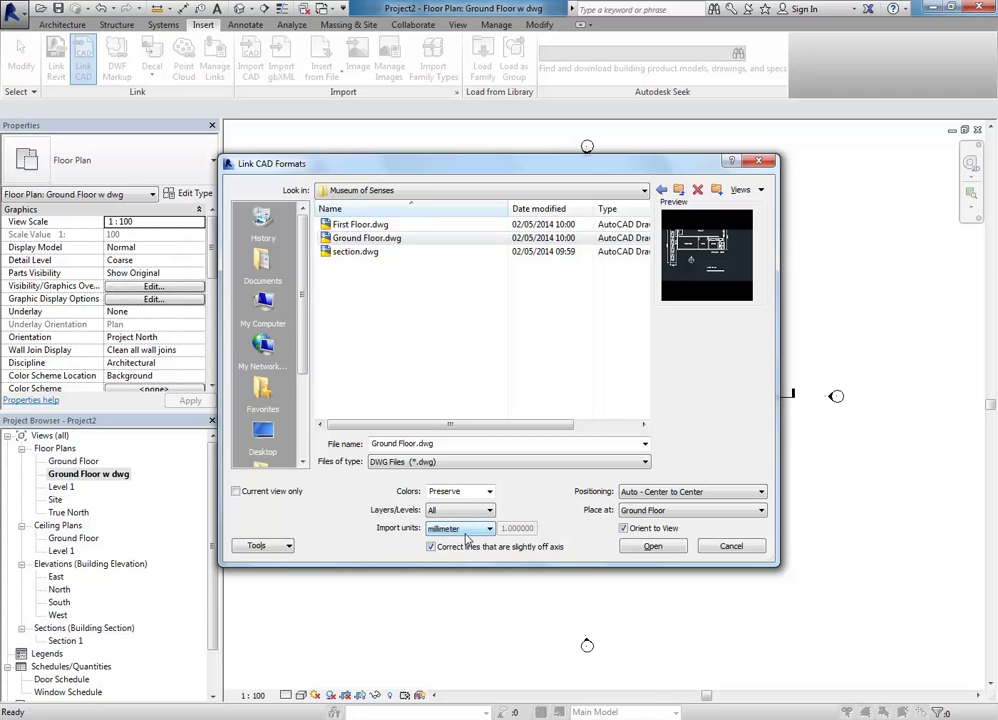
left_click(236, 491)
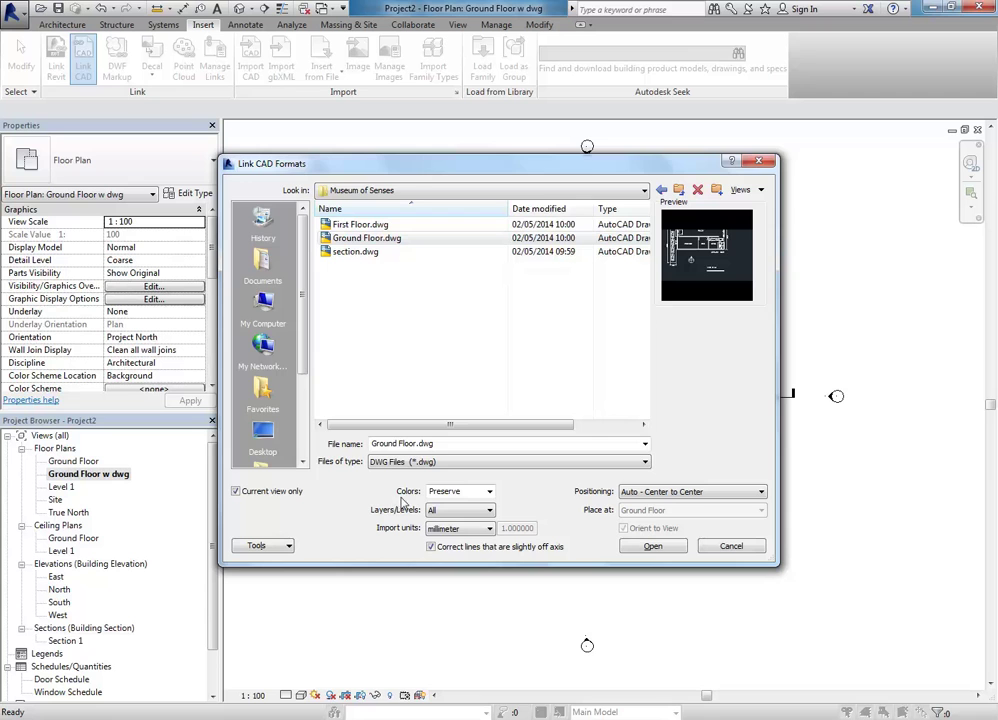
left_click(650, 546)
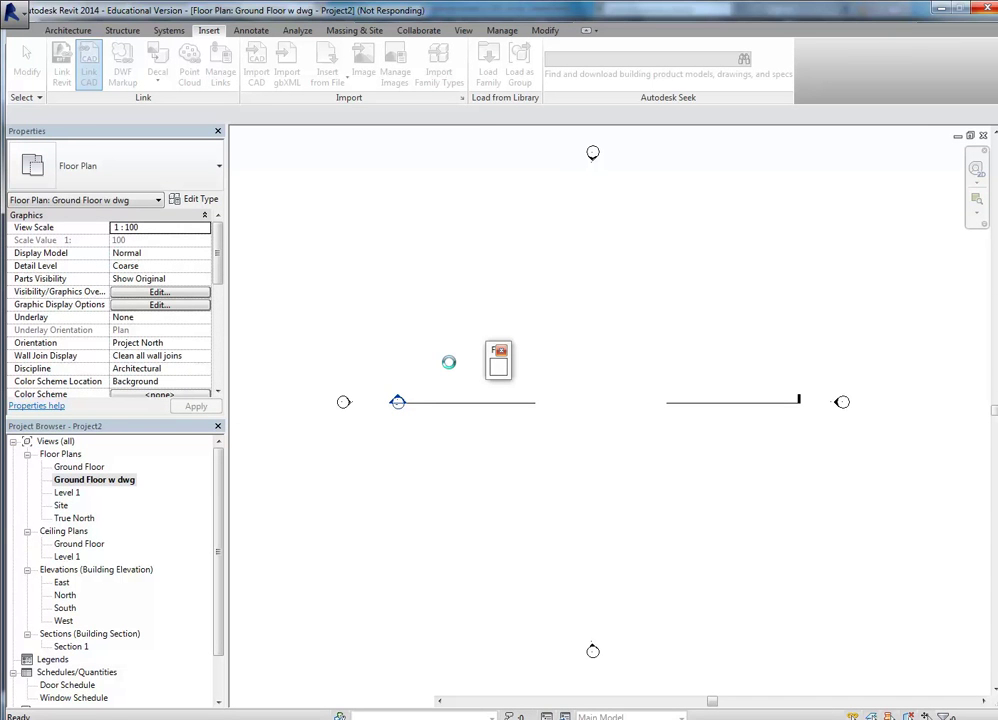
- Glance at the AutoCAD plans sheet, then return to Revit and zoom in on the linked plan
key("alt+Tab")
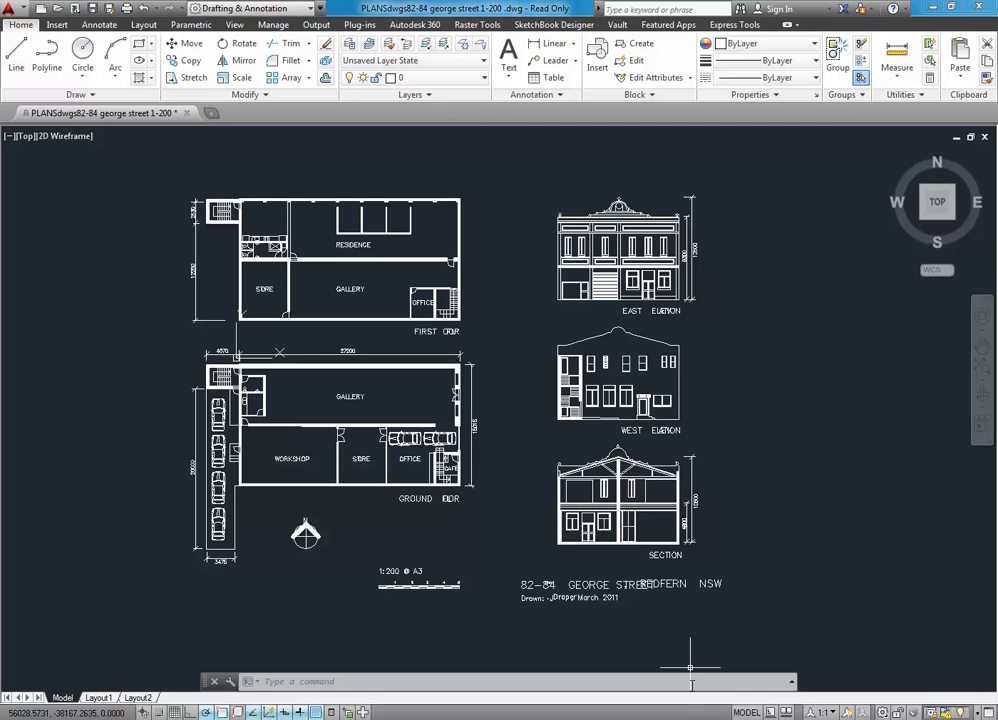
key("alt+Tab")
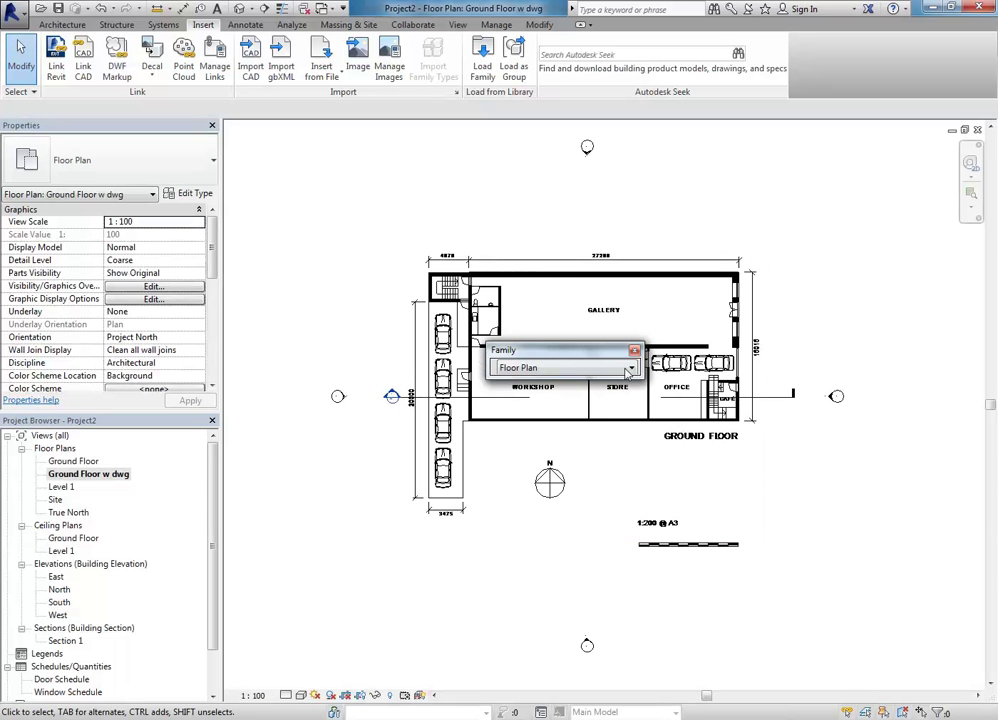
left_click(634, 354)
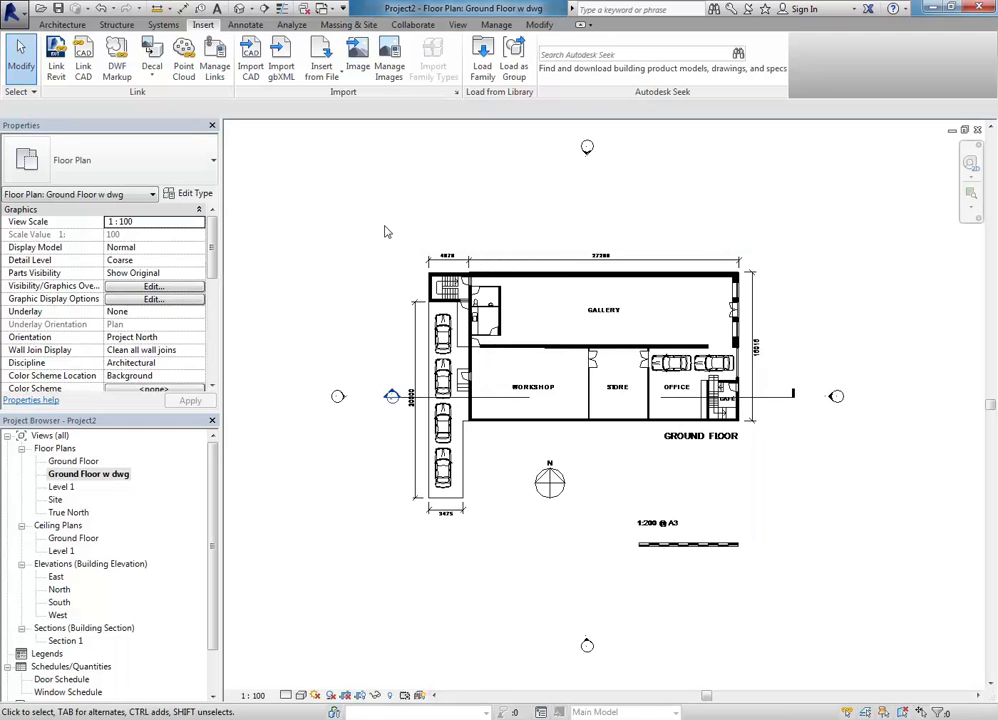
scroll(541, 203, "up", 2)
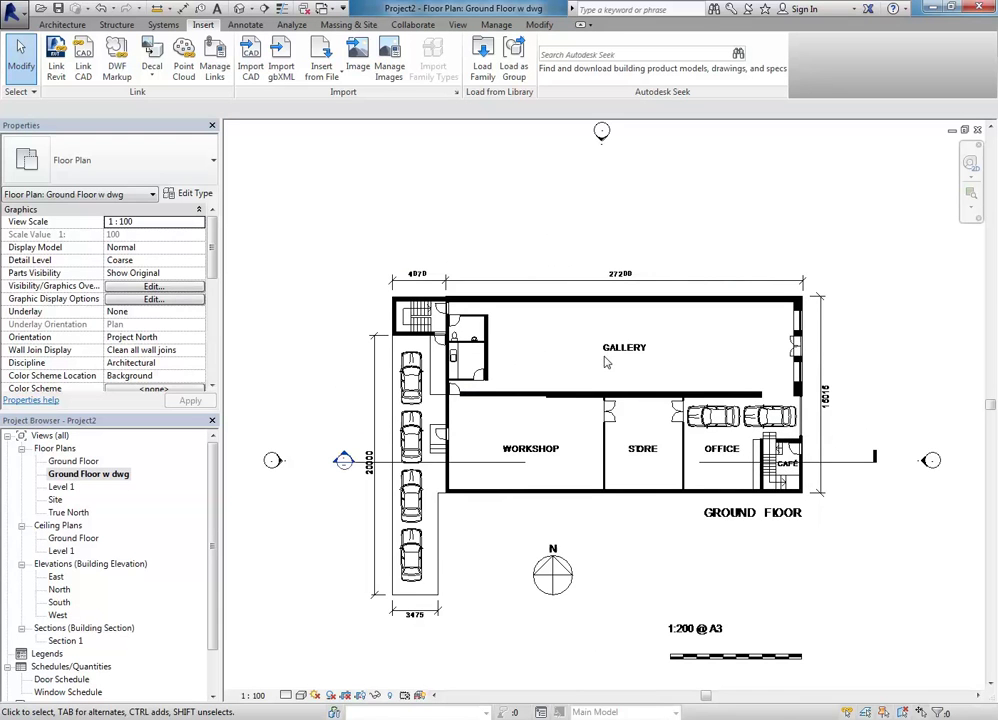
scroll(435, 218, "up", 1)
scroll(435, 218, "up", 2)
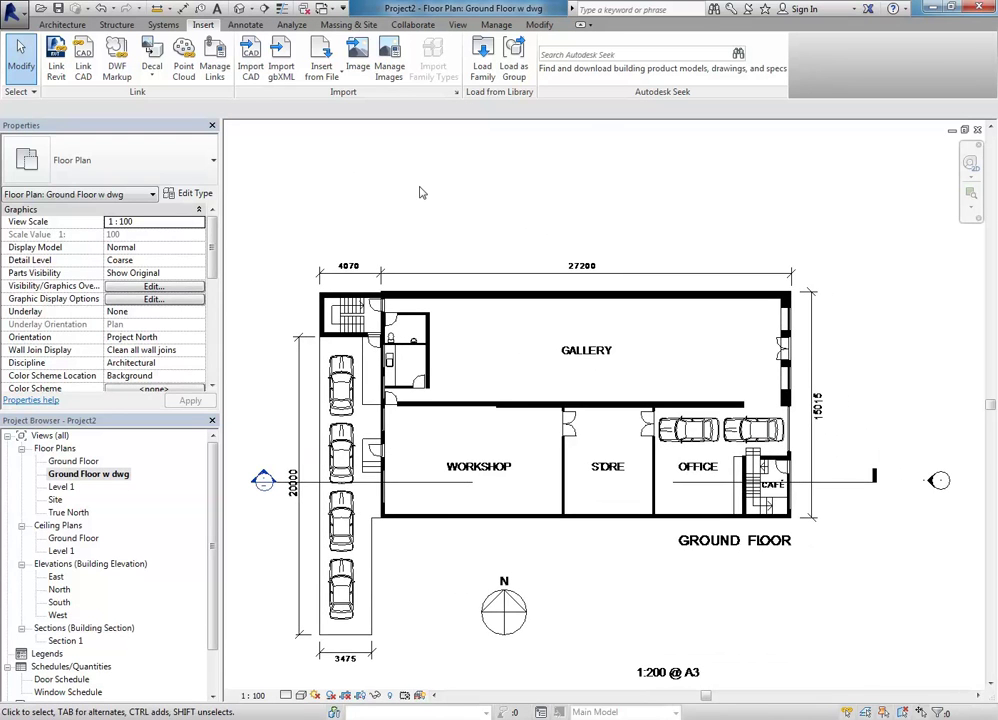
left_click(62, 24)
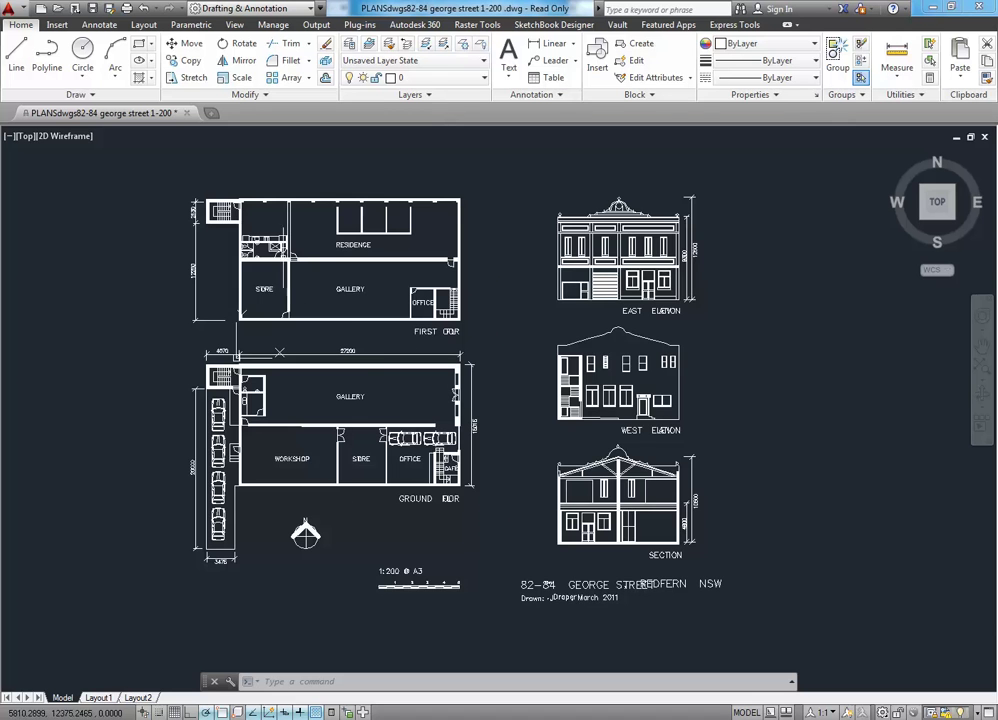
- Cancel the wall hatch selection and reopen Ground Floor.dwg, zooming in on the upper-left stair
scroll(367, 242, "up", 6)
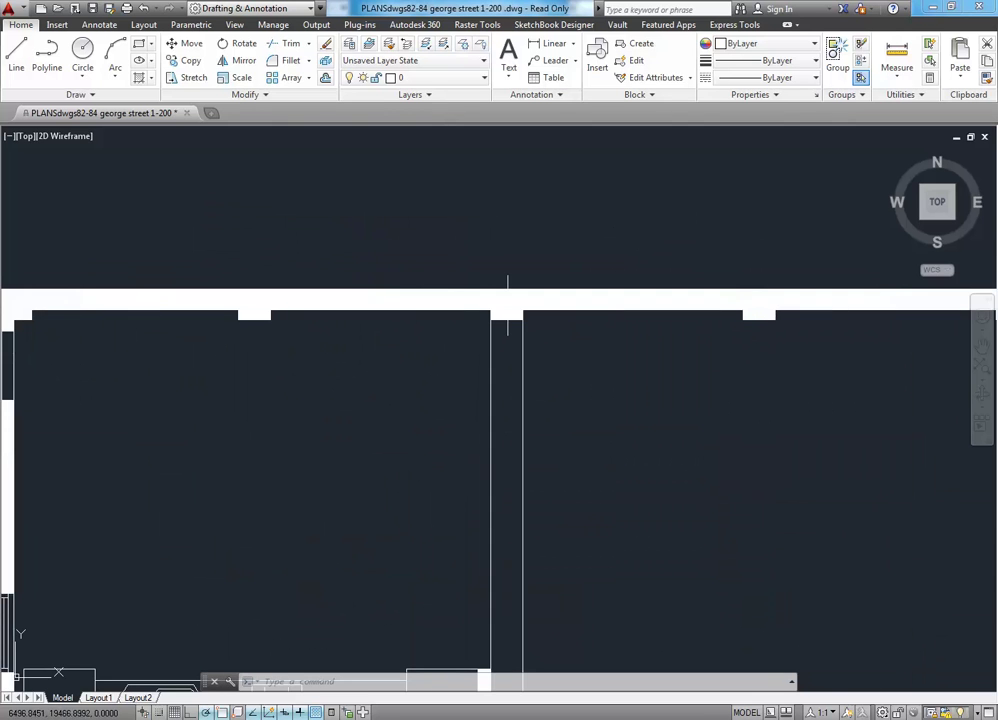
left_click(510, 298)
scroll(435, 220, "down", 5)
key("Escape")
key("Escape")
scroll(317, 343, "down", 3)
scroll(172, 232, "up", 2)
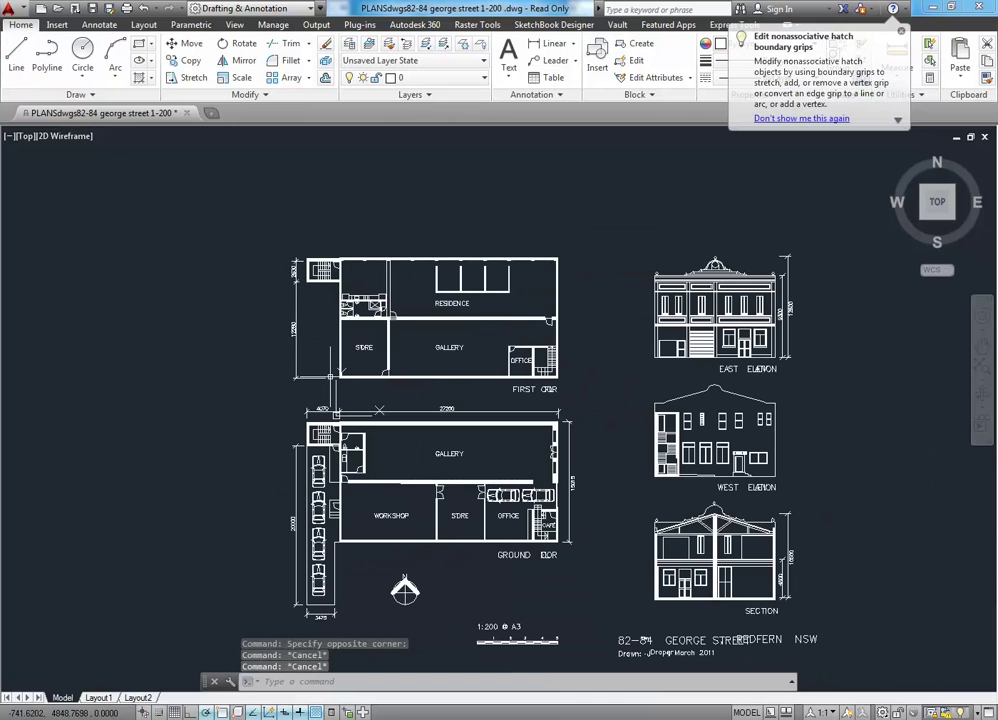
left_click(42, 8)
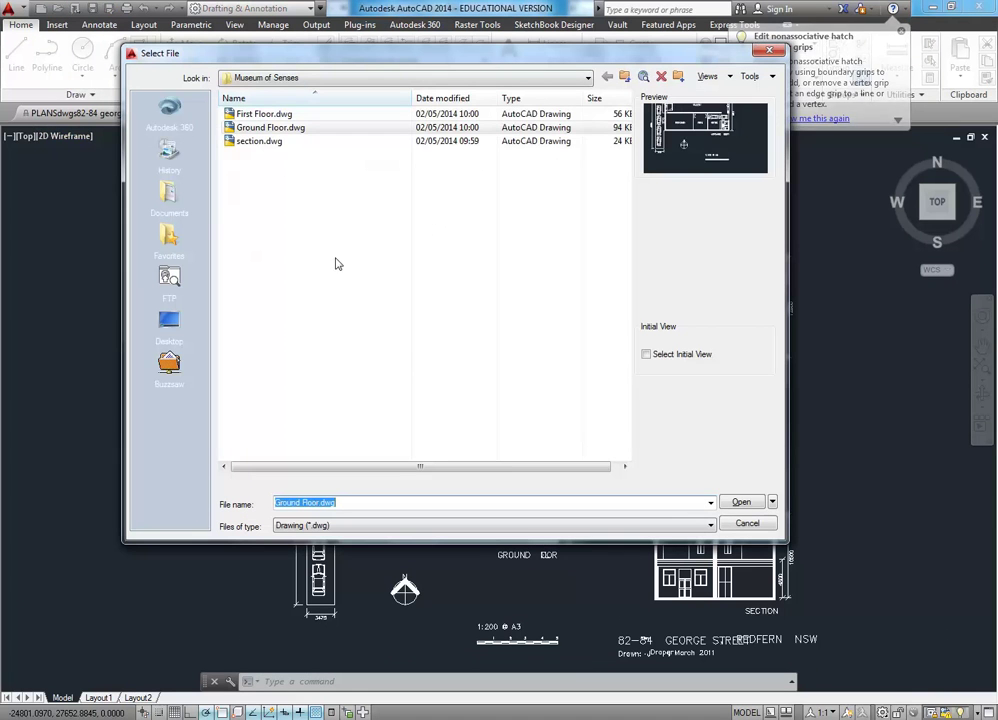
double_click(263, 128)
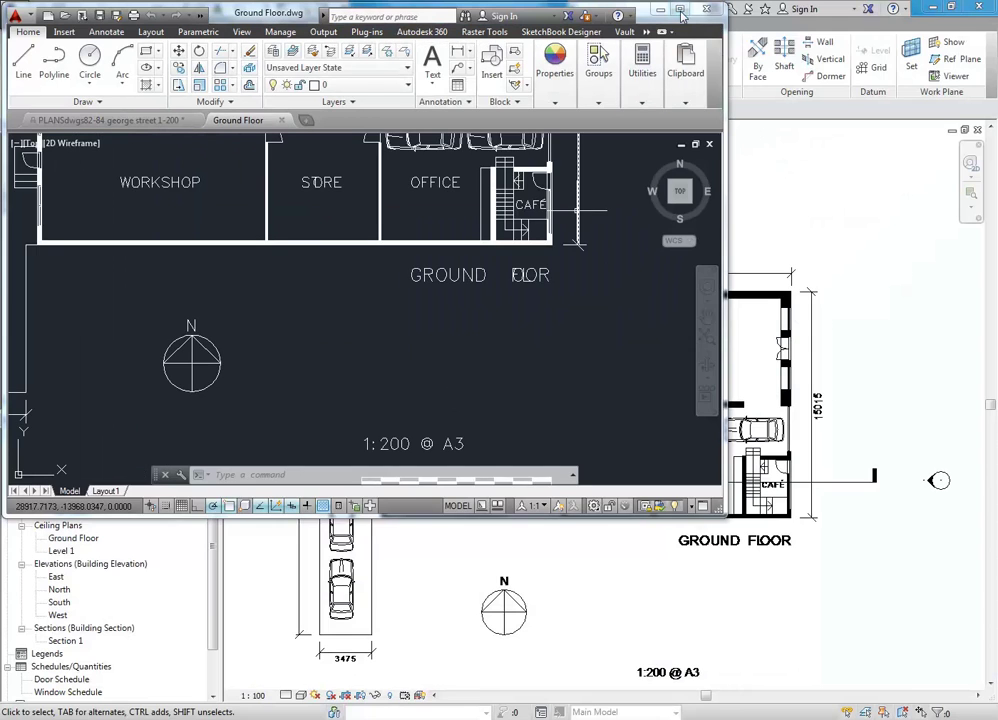
scroll(467, 438, "up", 5)
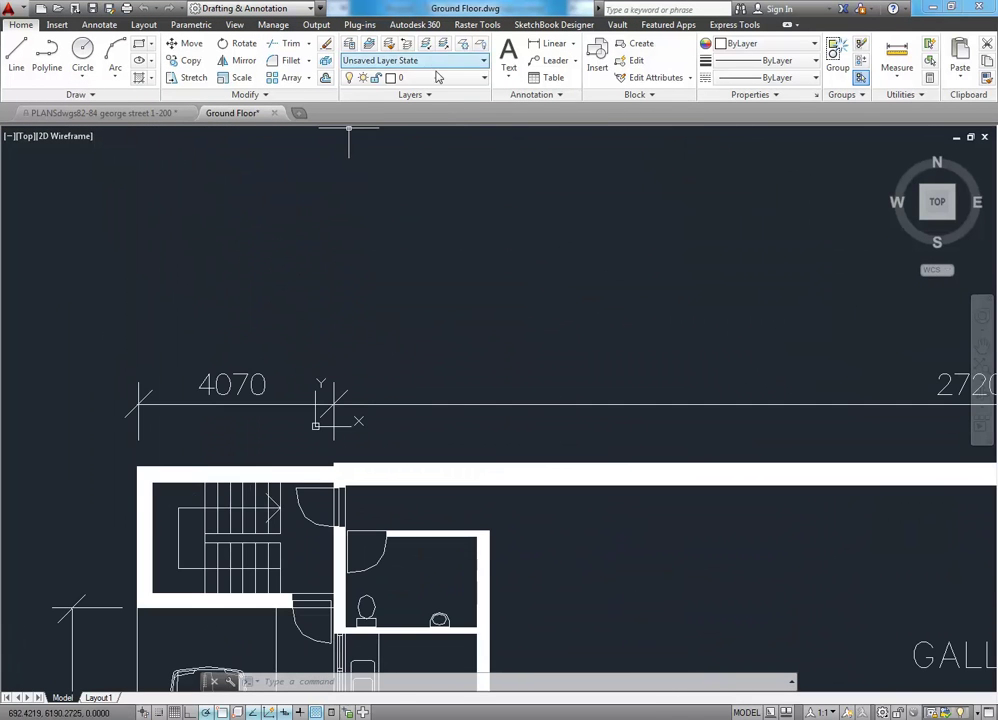
- Add a layer named Wall-Hatch with colour 53 in the Layer Properties Manager
left_click(350, 45)
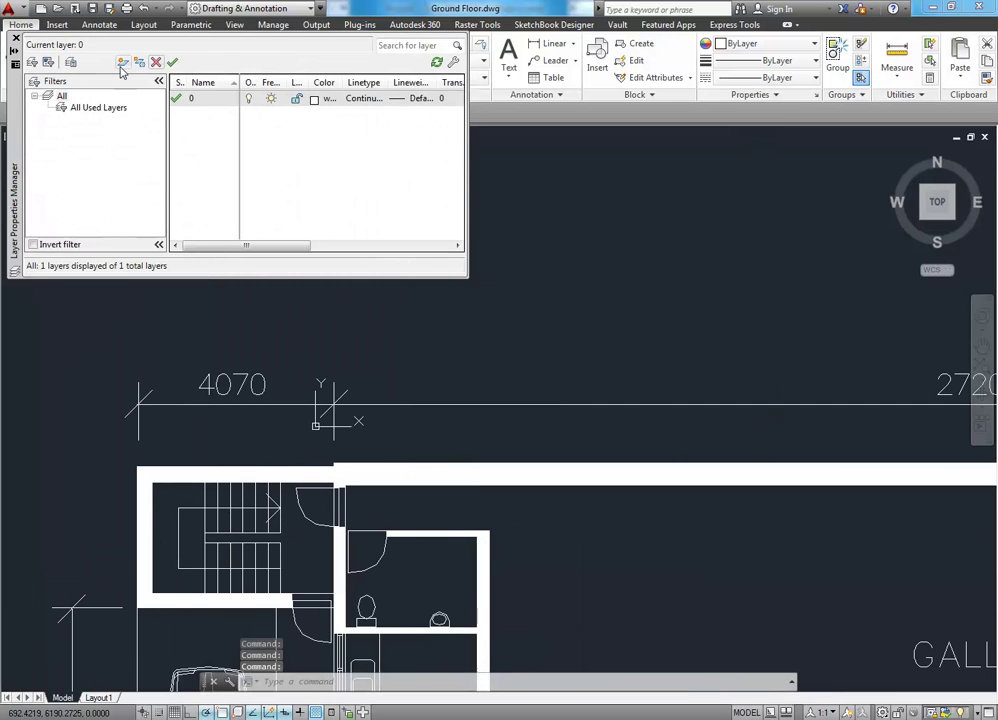
left_click(123, 63)
type("WALL")
key("BackSpace")
key("BackSpace")
key("BackSpace")
type("all-")
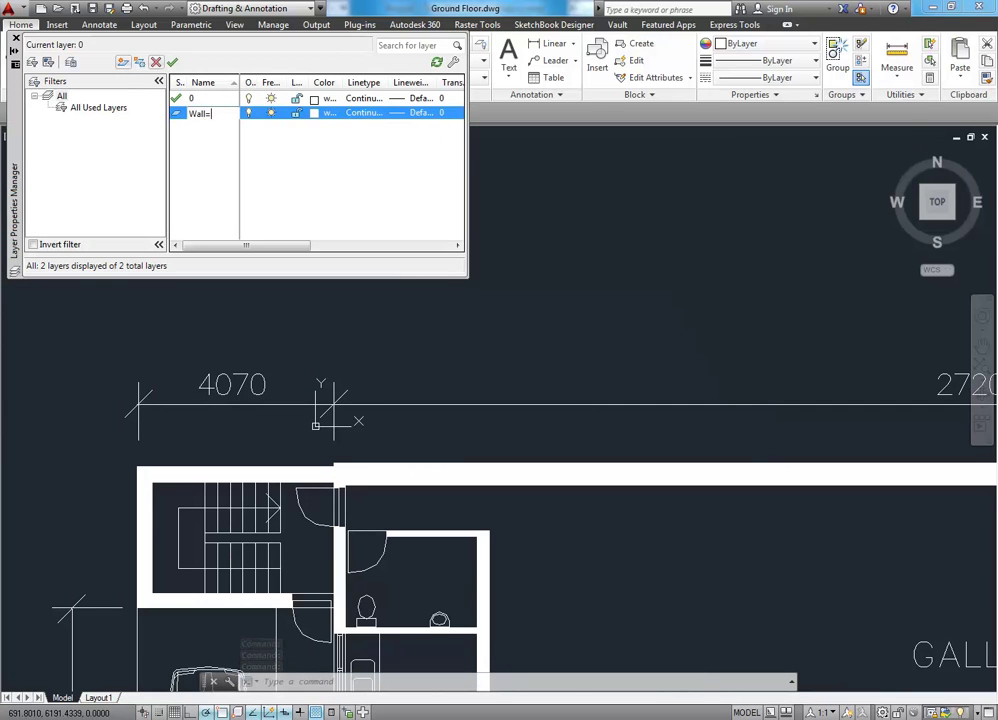
key("BackSpace")
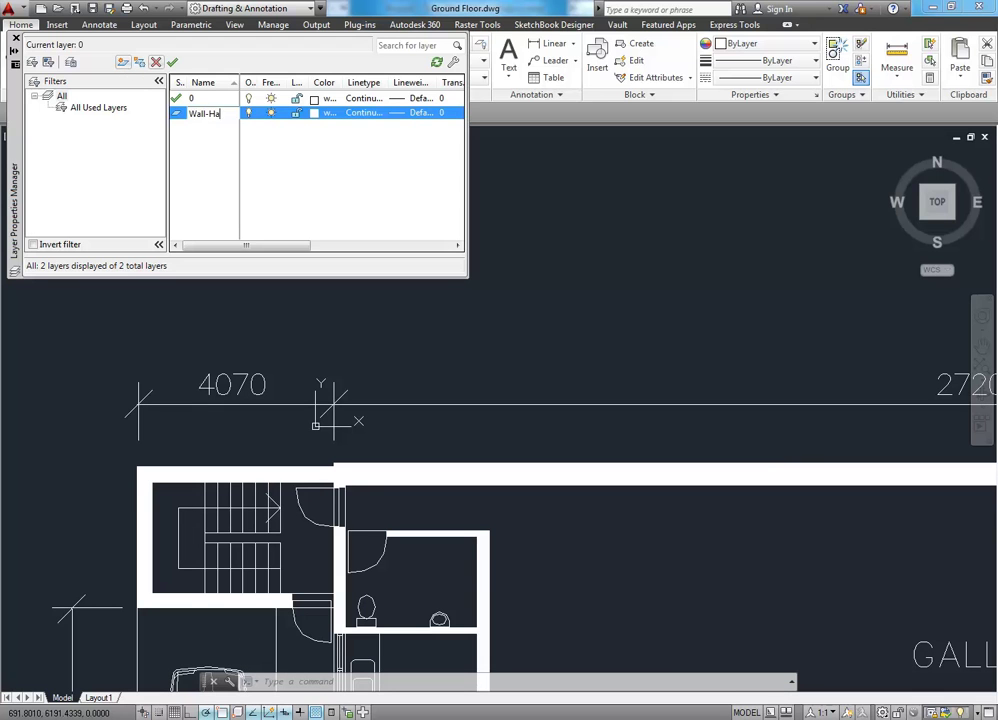
left_click(314, 112)
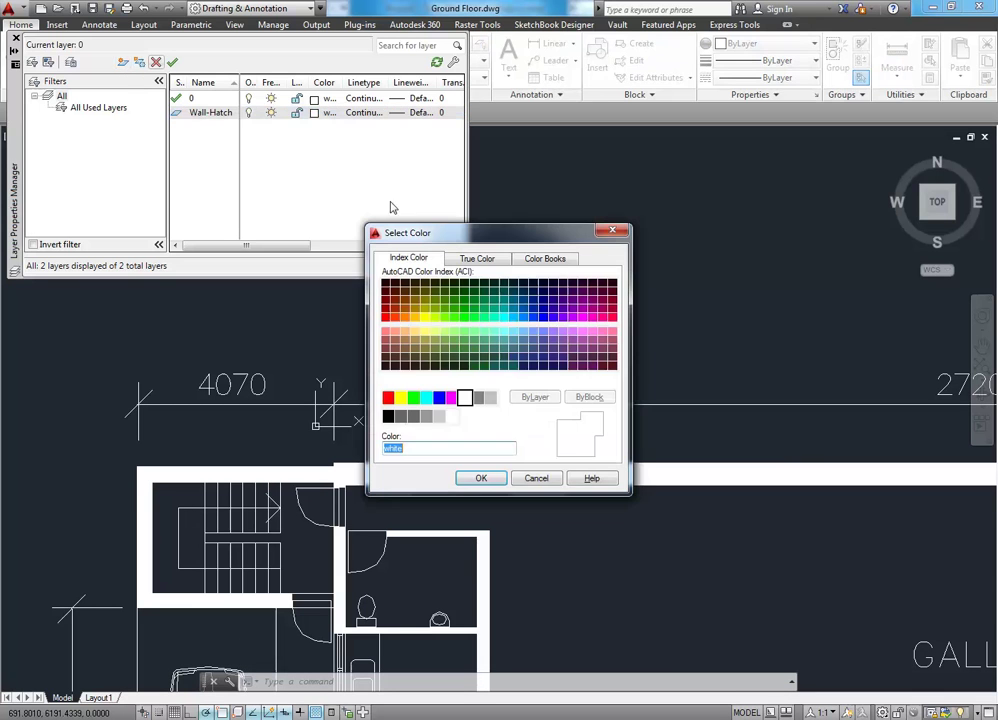
left_click(425, 340)
left_click(478, 478)
- Try selecting a wall hatch, cancel it, and nudge the plan view sideways
left_click(339, 468)
key("Escape")
key("Escape")
scroll(400, 359, "down", 5)
middle_click_drag(290, 288, 304, 291)
left_click(304, 292)
left_click(590, 613)
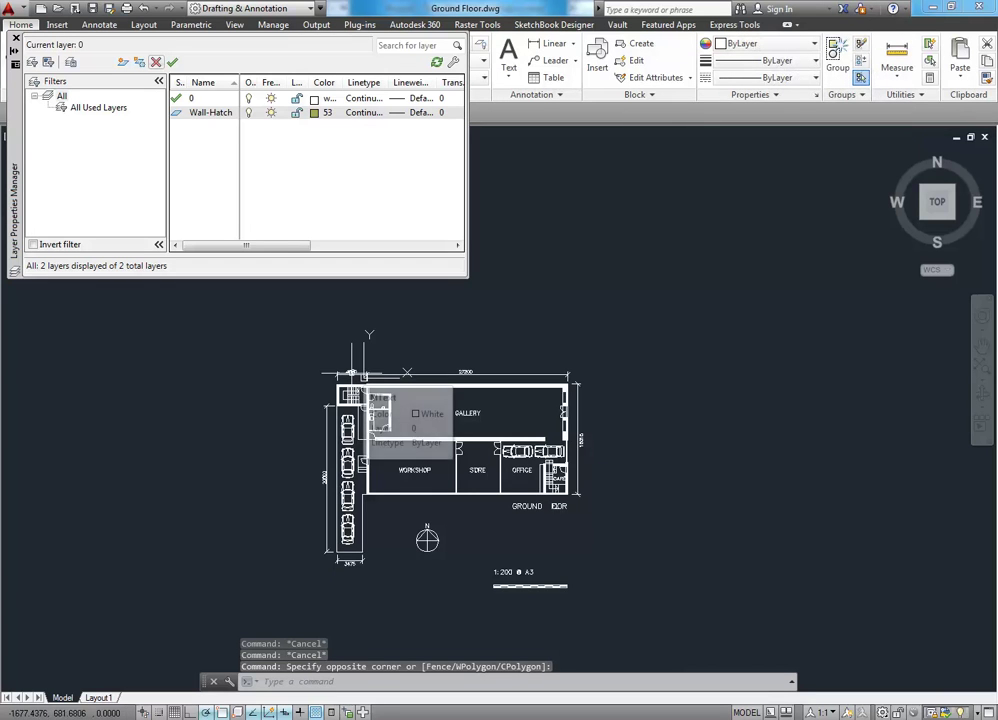
- Select the whole plan, filter to the 40 hatches, and put them on Wall-Hatch
left_click(261, 314)
left_click(645, 625)
left_click(16, 37)
right_click(155, 175)
left_click(190, 474)
left_click(80, 52)
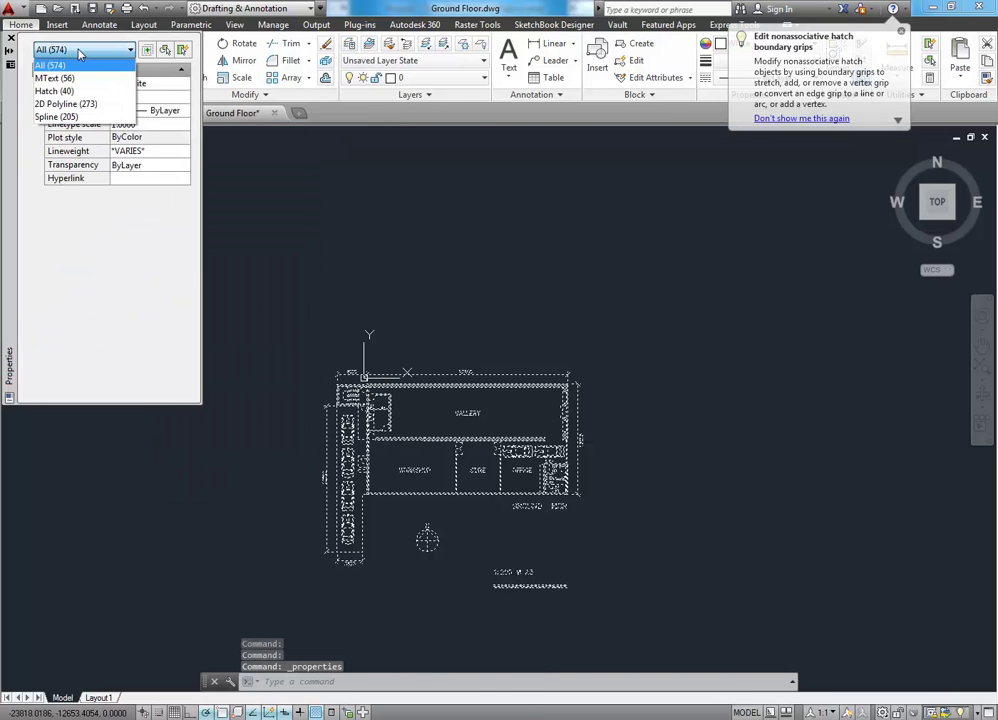
left_click(49, 92)
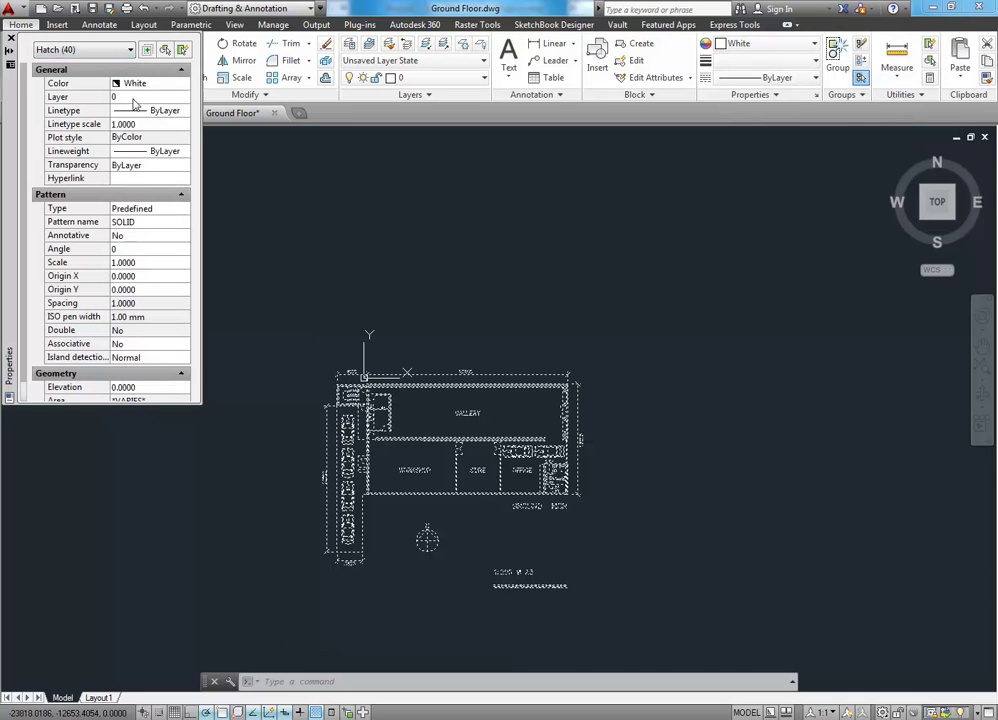
left_click(130, 97)
left_click(185, 96)
left_click(137, 125)
key("Escape")
- Select all 574 objects and set their colour to ByLayer
left_click(662, 305)
left_click(255, 626)
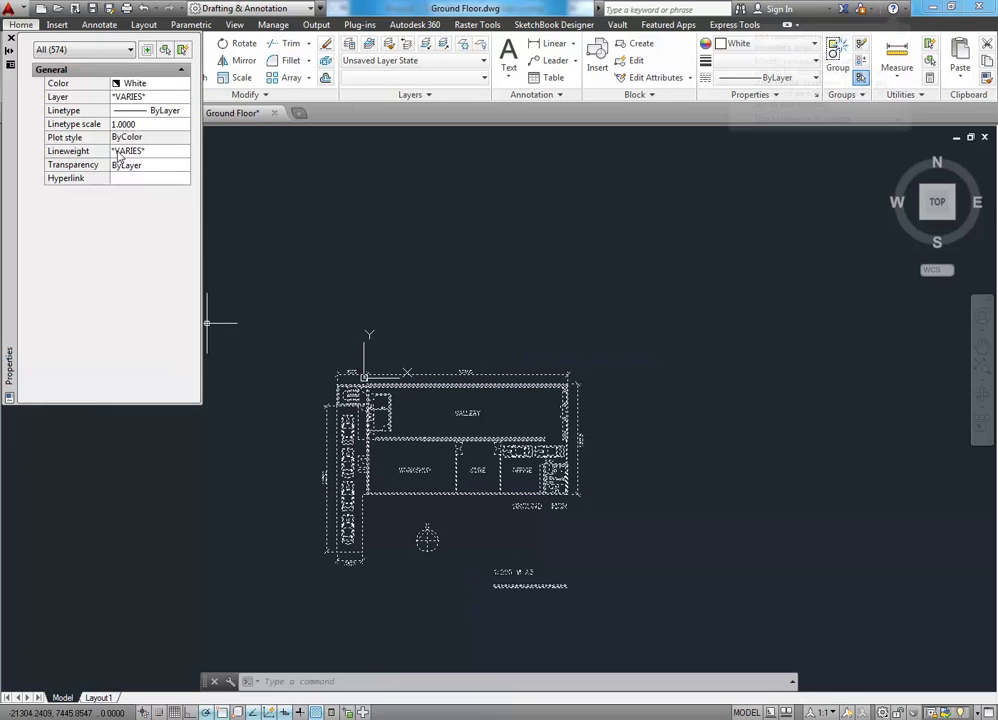
left_click(157, 84)
left_click(157, 86)
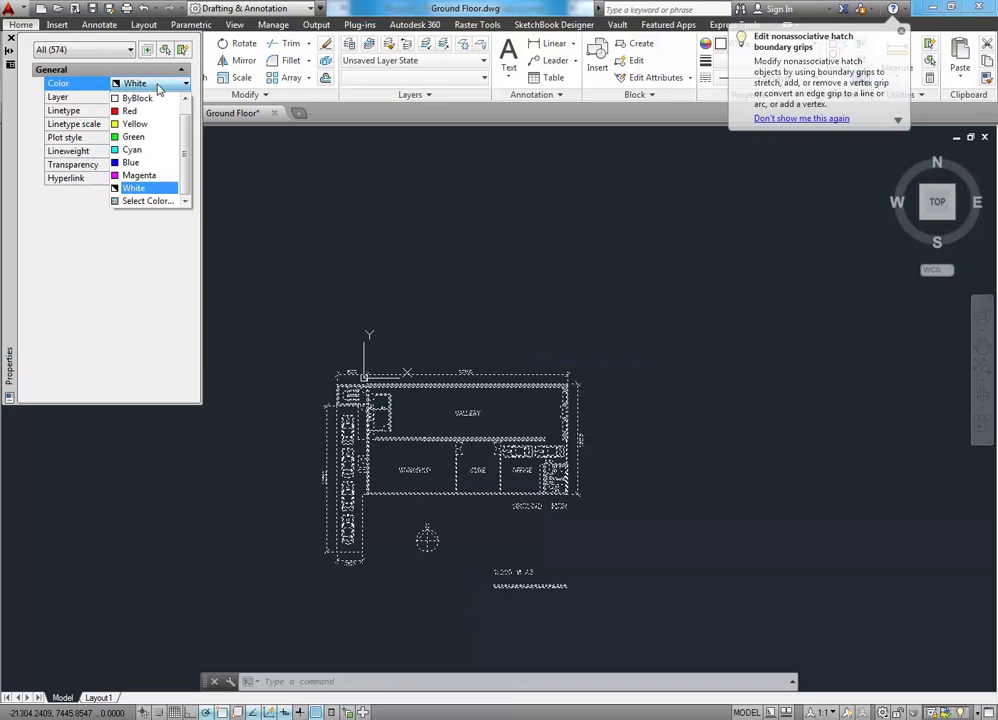
scroll(140, 150, "up", 1)
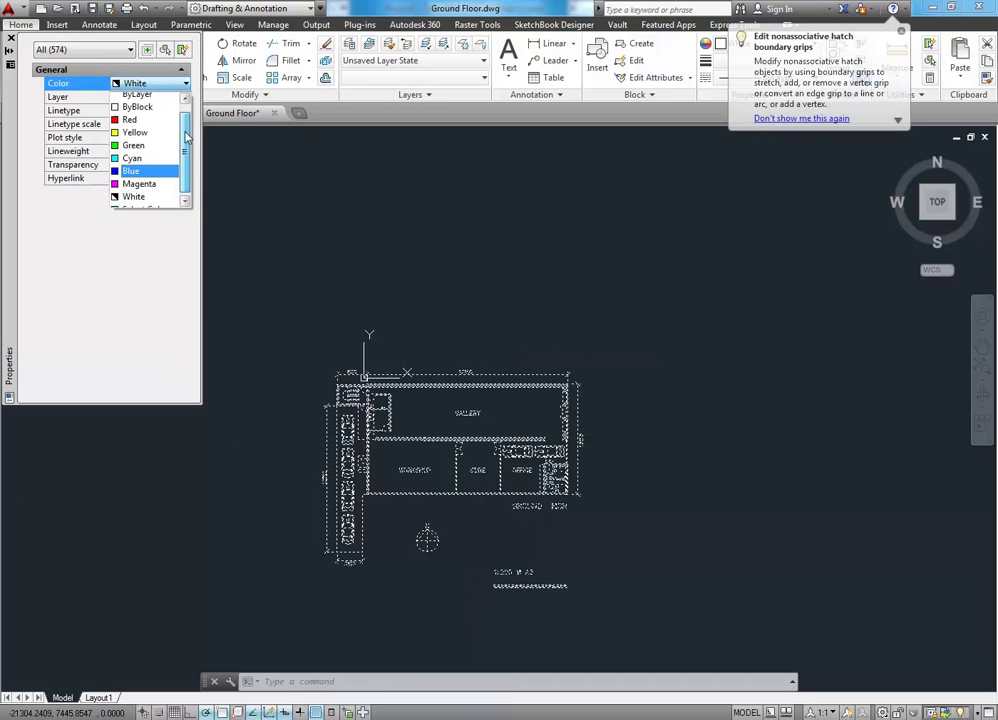
left_click(146, 99)
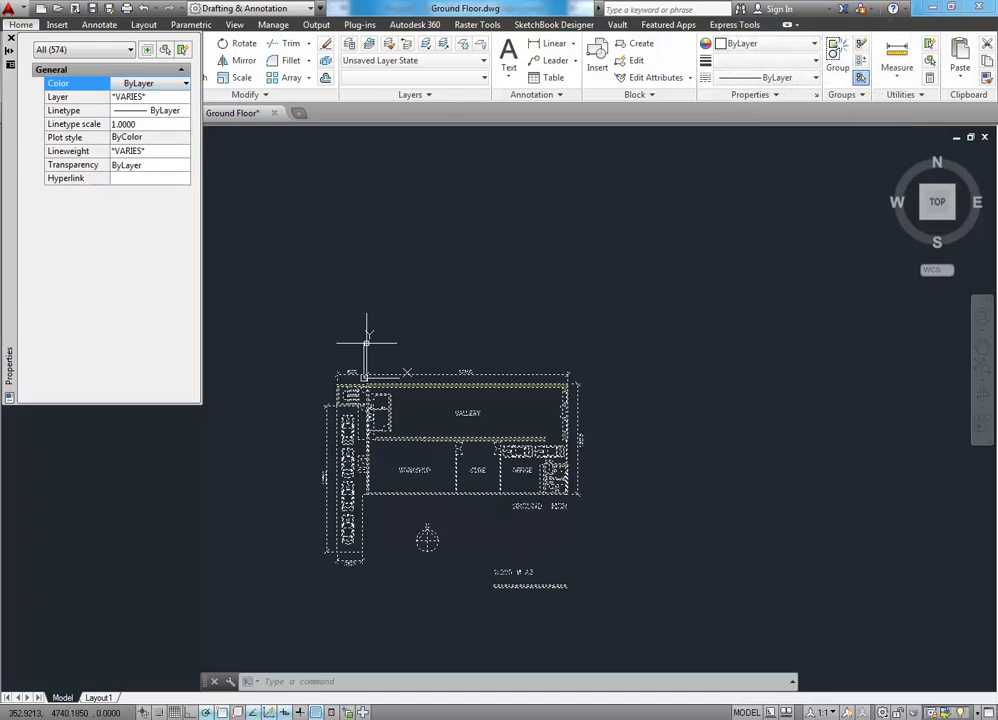
key("Escape")
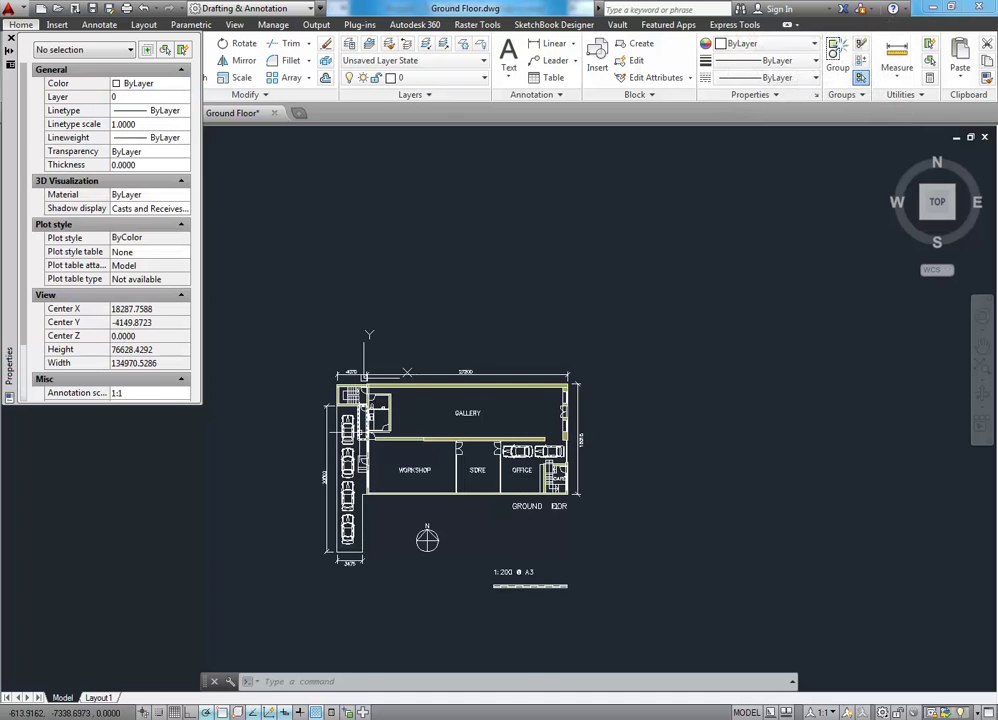
scroll(459, 381, "up", 5)
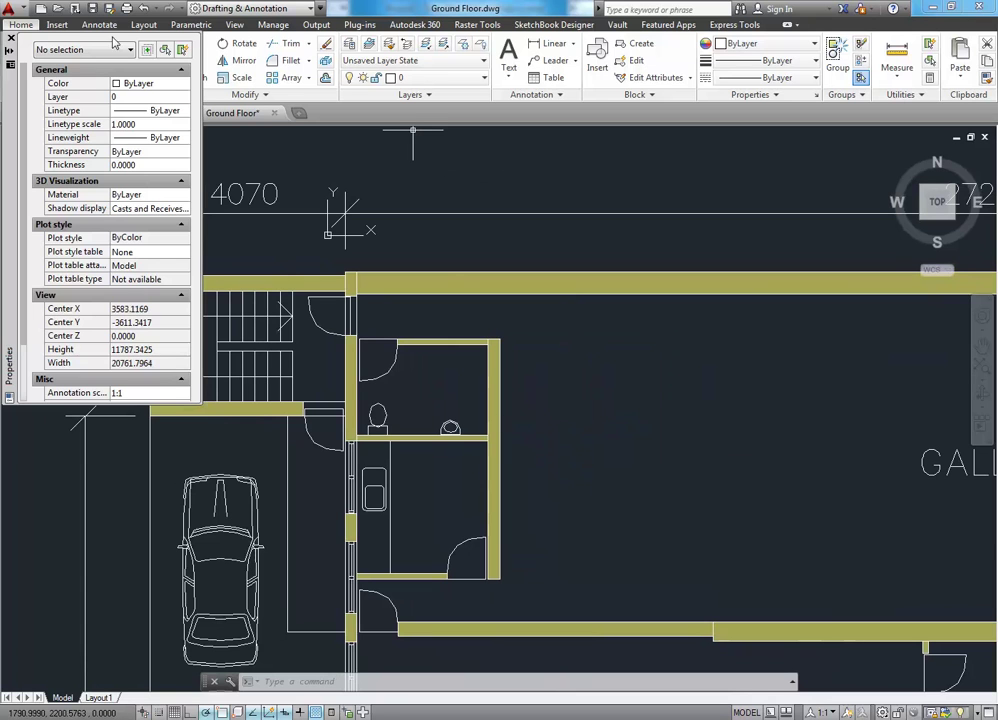
- Check the Wall-Hatch layer by freezing and thawing it from the Layer list
left_click(11, 38)
left_click(390, 77)
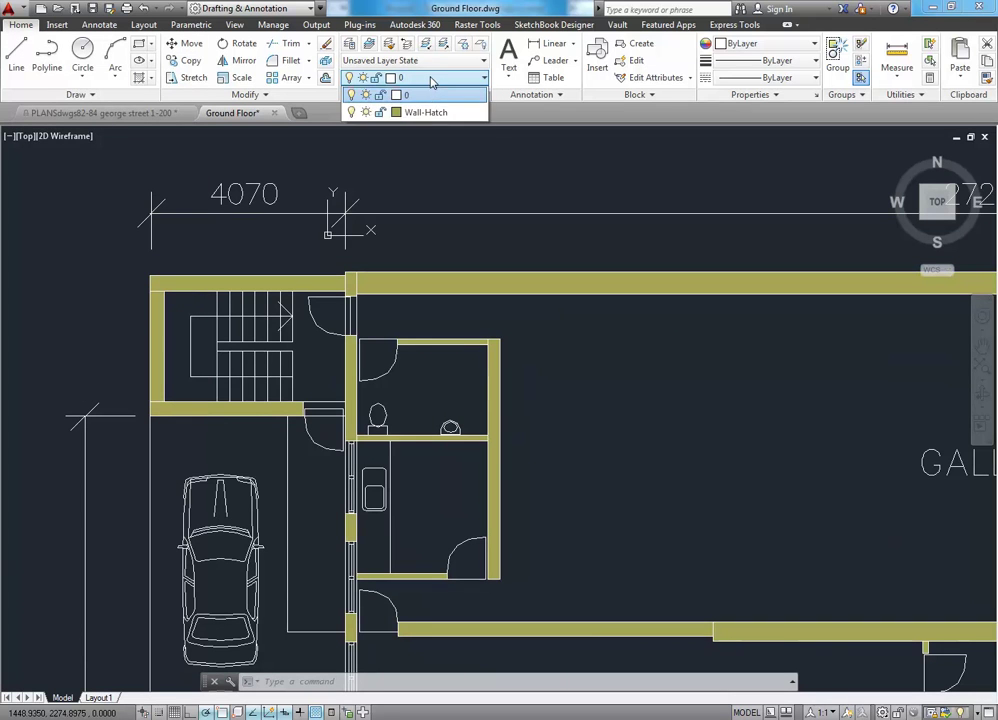
left_click(366, 112)
left_click(366, 112)
- Recentre the plan, save Ground Floor.dwg, and switch back to Revit
scroll(524, 293, "down", 4)
middle_click_drag(524, 293, 392, 275)
left_click(91, 9)
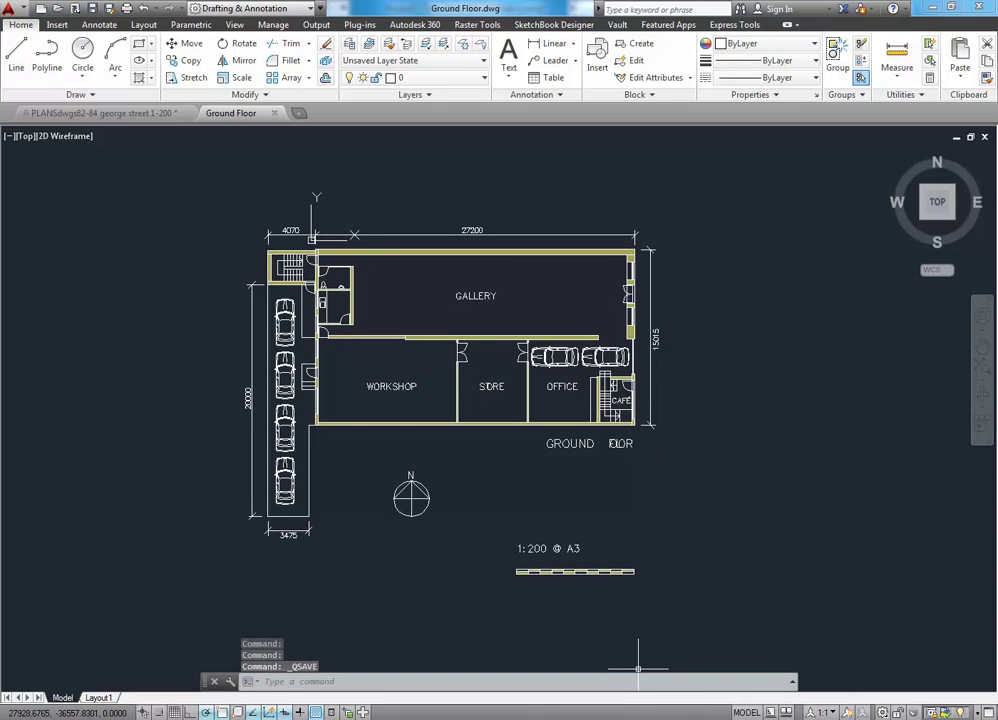
key("alt+Tab")
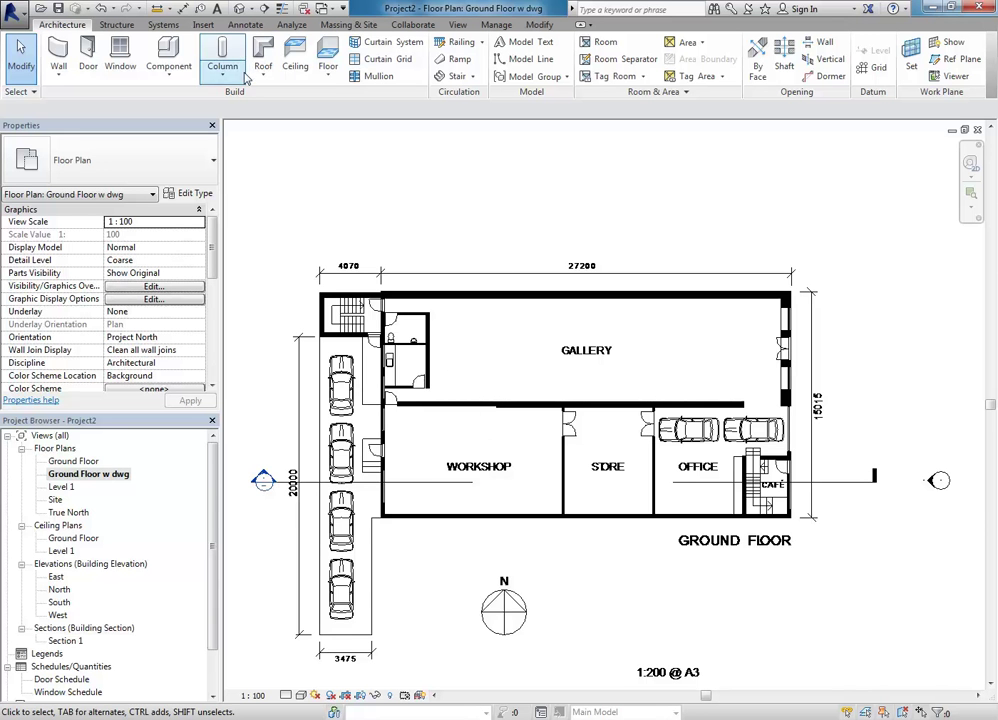
- Reload the Ground Floor.dwg link from the CAD Formats list in Manage Links
left_click(201, 24)
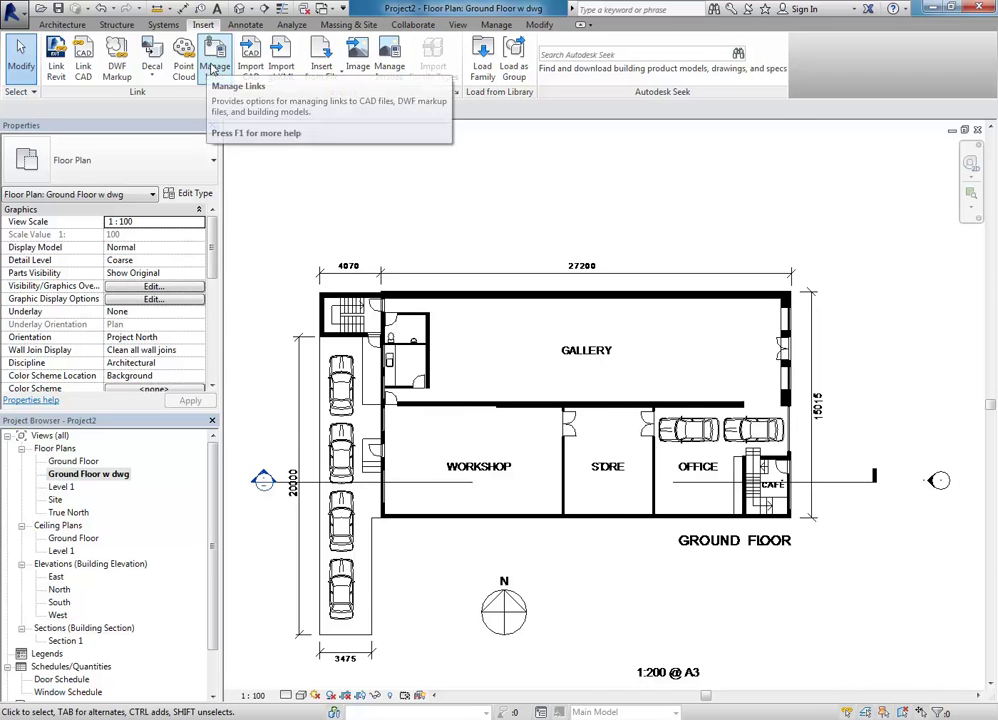
left_click(212, 67)
left_click(295, 180)
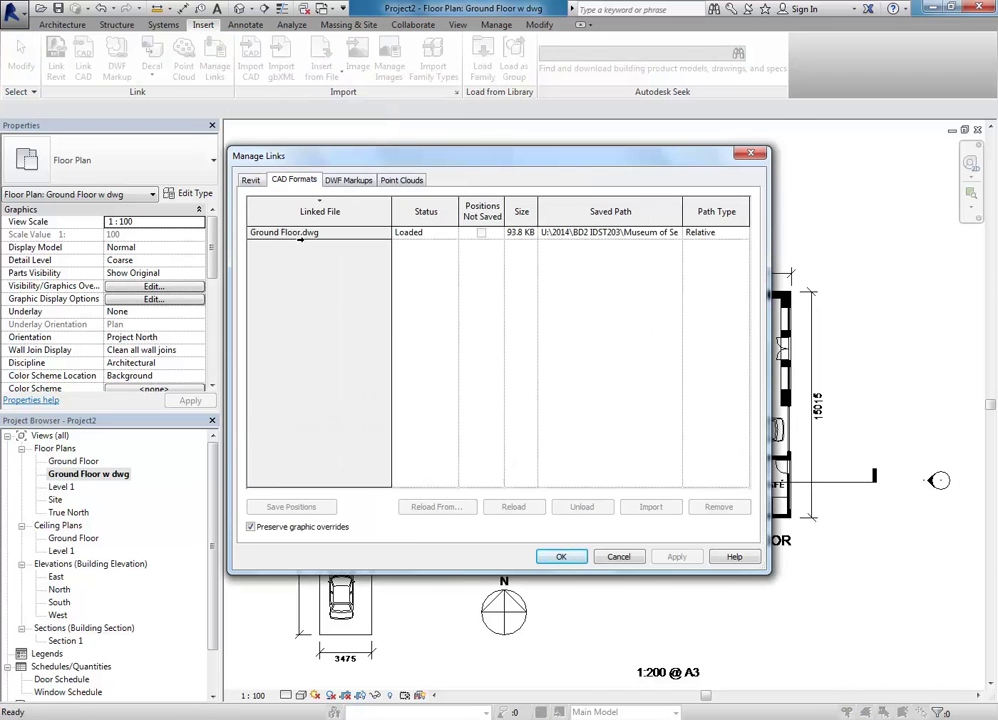
left_click(298, 234)
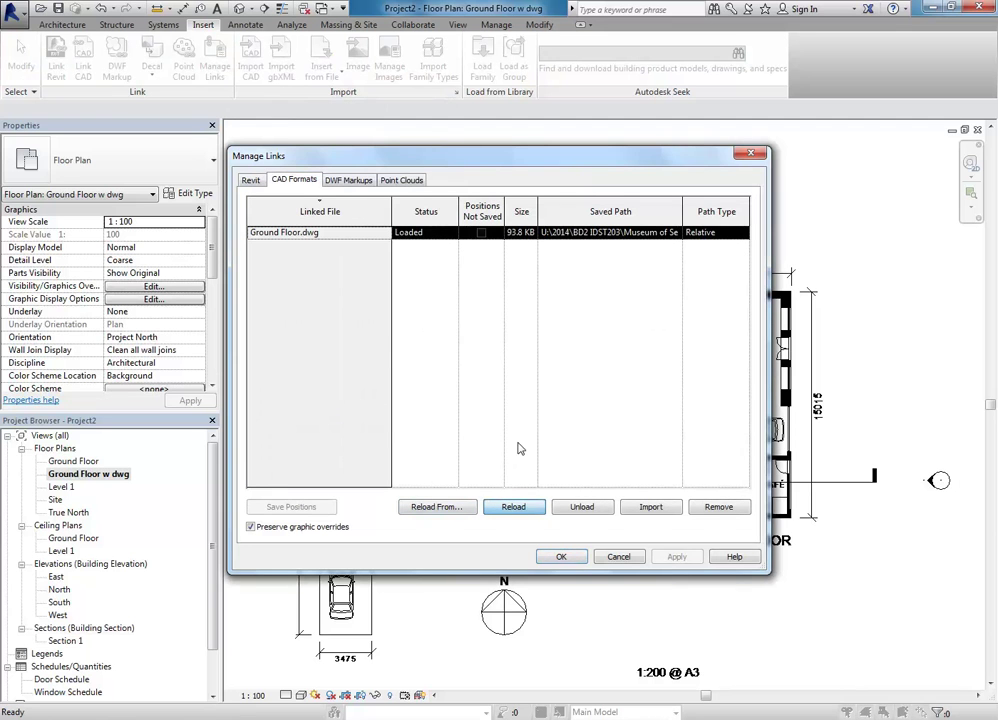
left_click(561, 556)
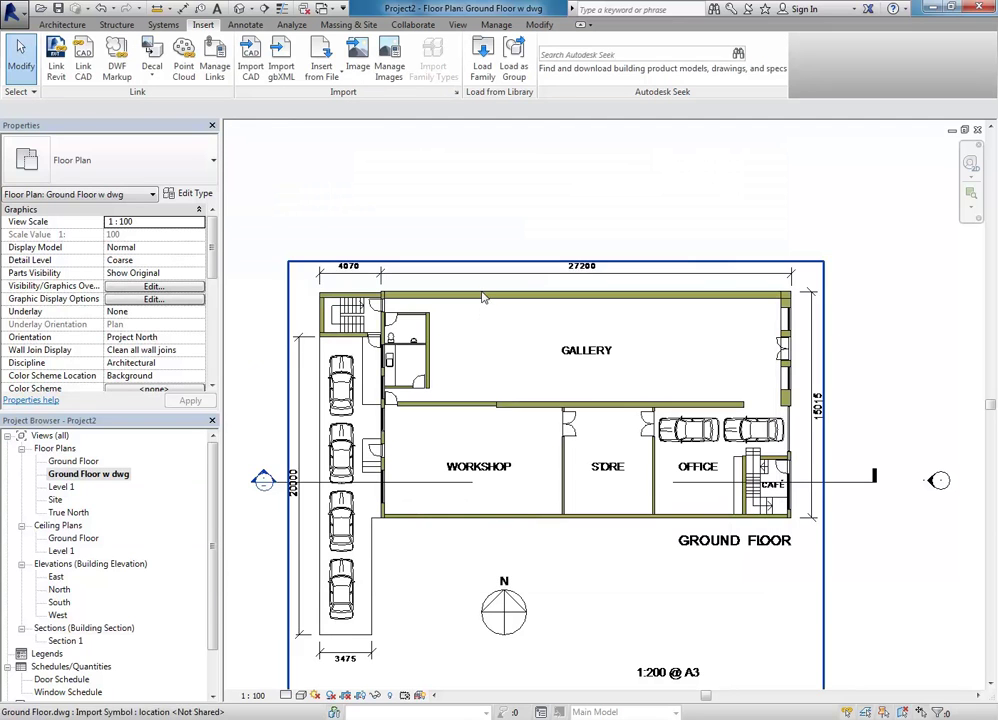
left_click(423, 255)
right_click(414, 183)
left_click(390, 208)
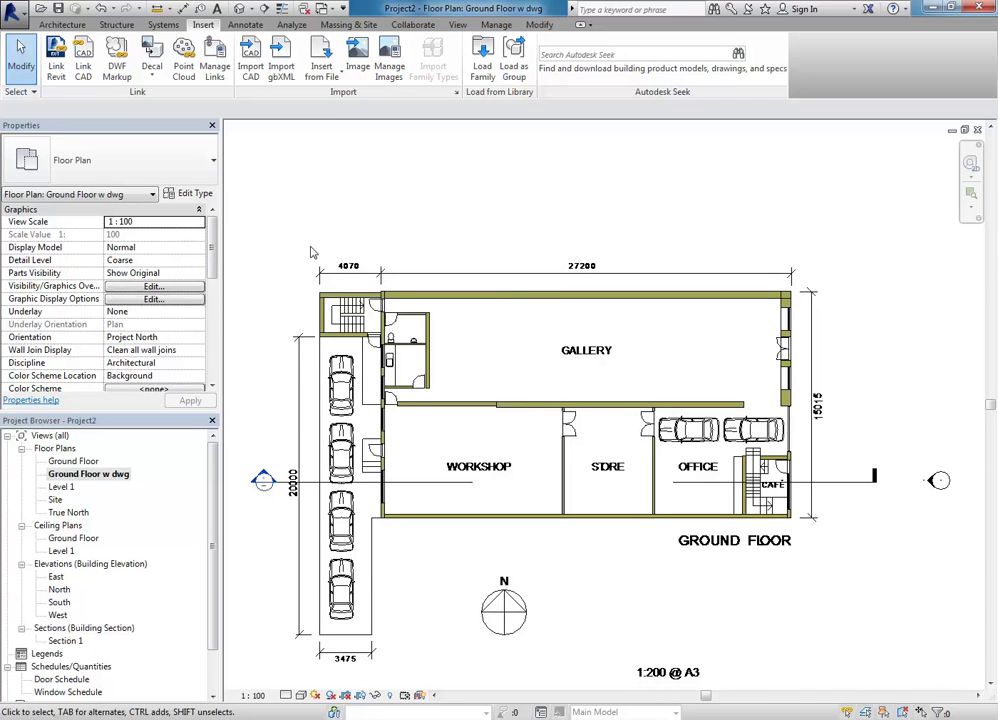
- Uncheck Ground Floor.dwg's Wall-Hatch layer under Imported Categories in Visibility/Graphics
left_click(152, 286)
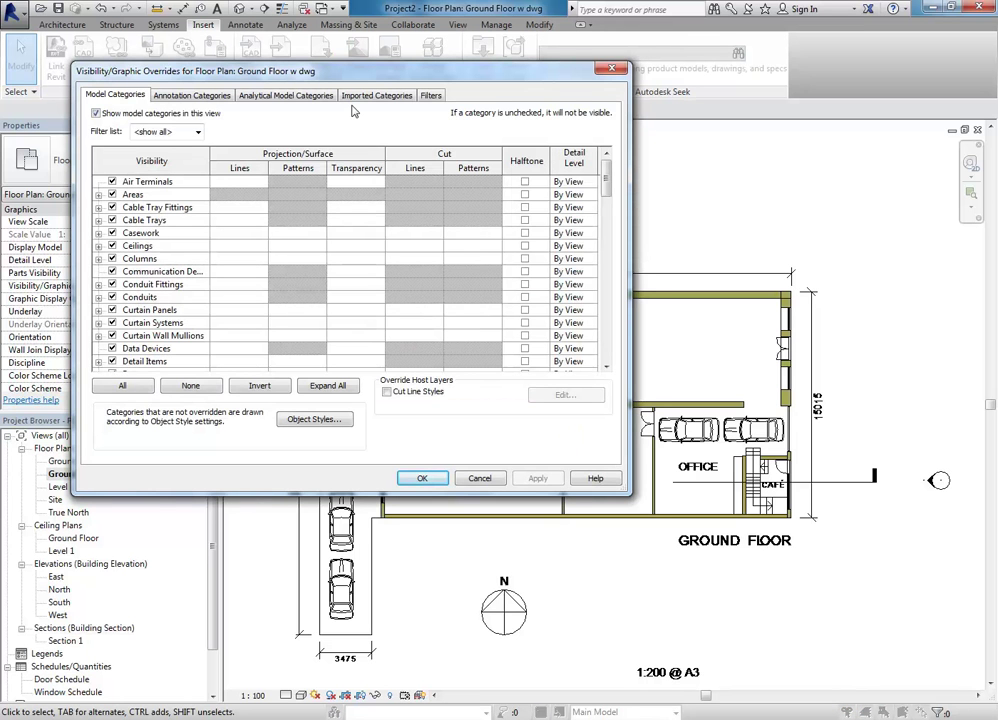
key("Escape")
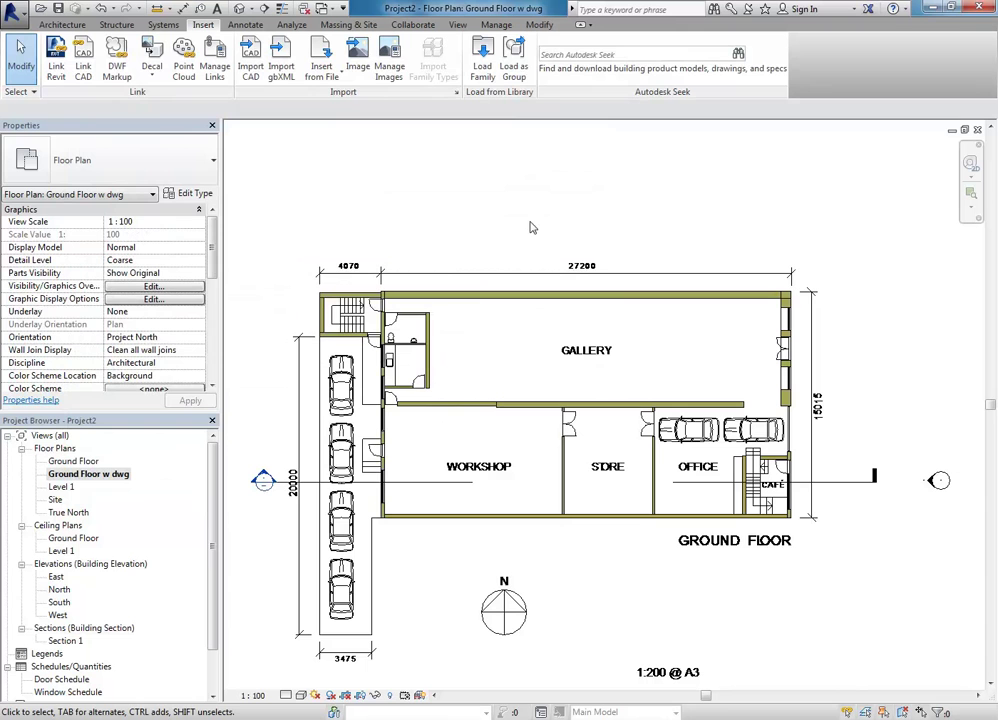
key("v")
key("v")
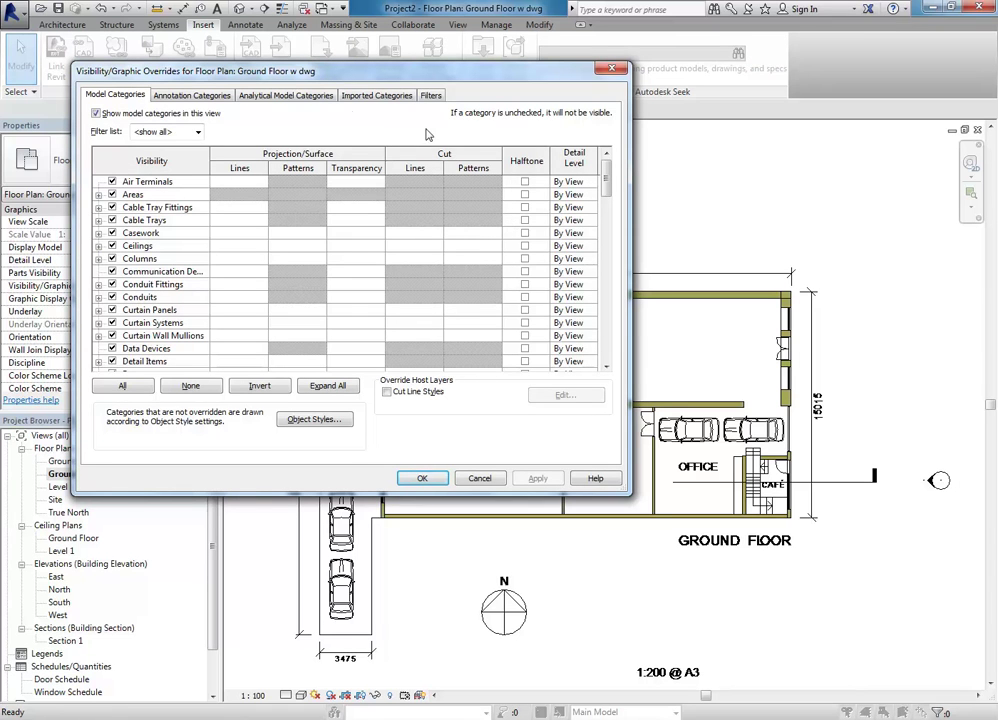
left_click(188, 95)
left_click(114, 95)
left_click(188, 95)
left_click(375, 95)
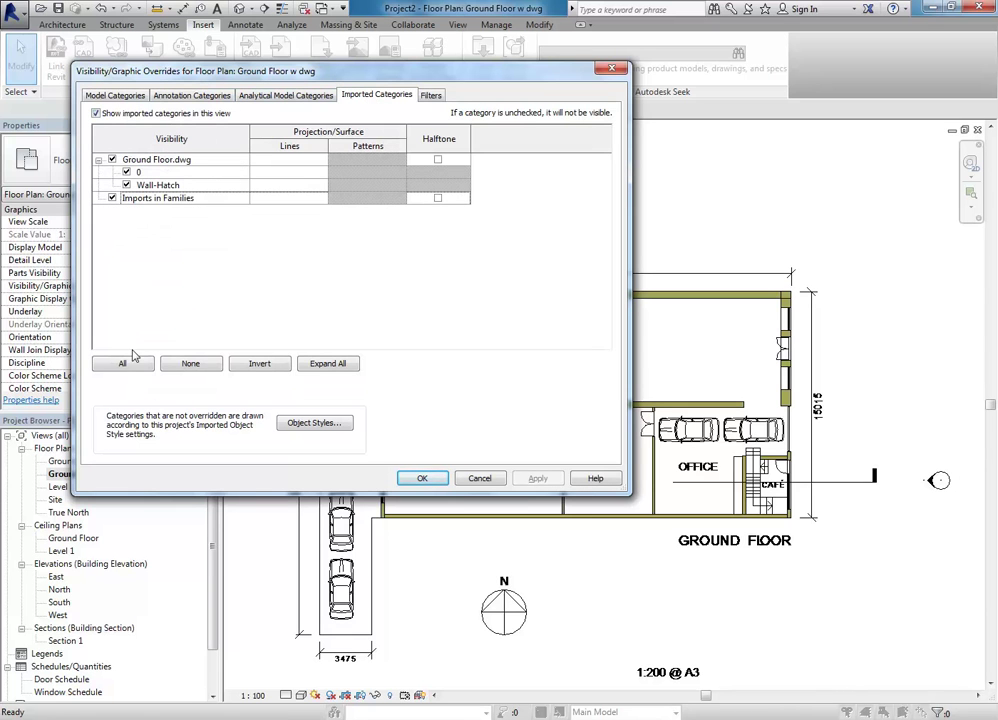
left_click(126, 185)
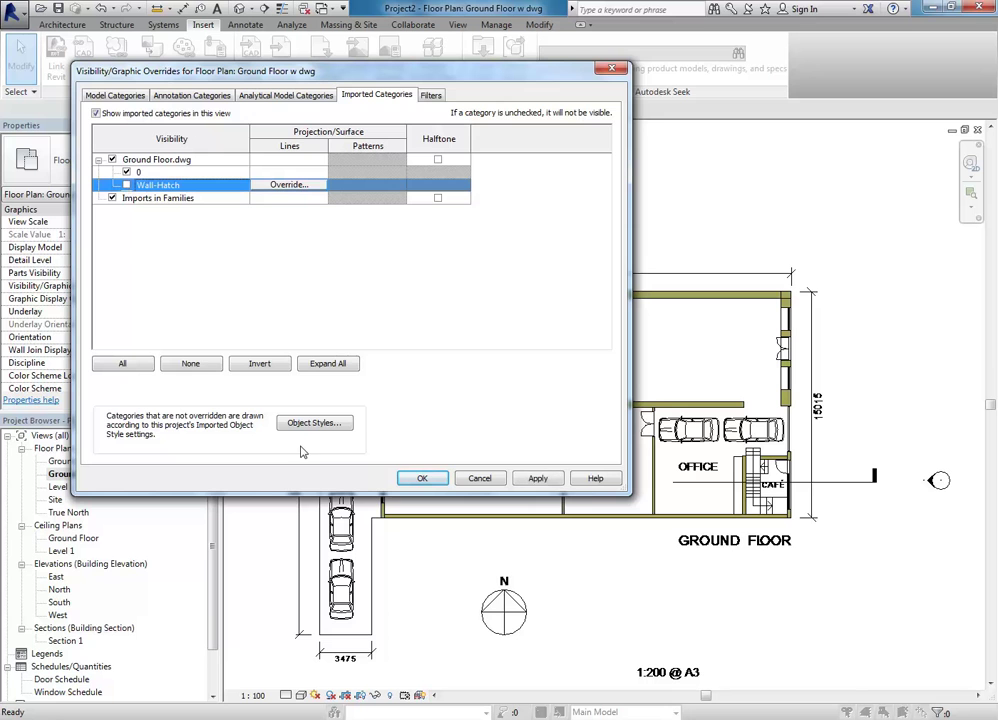
left_click(414, 479)
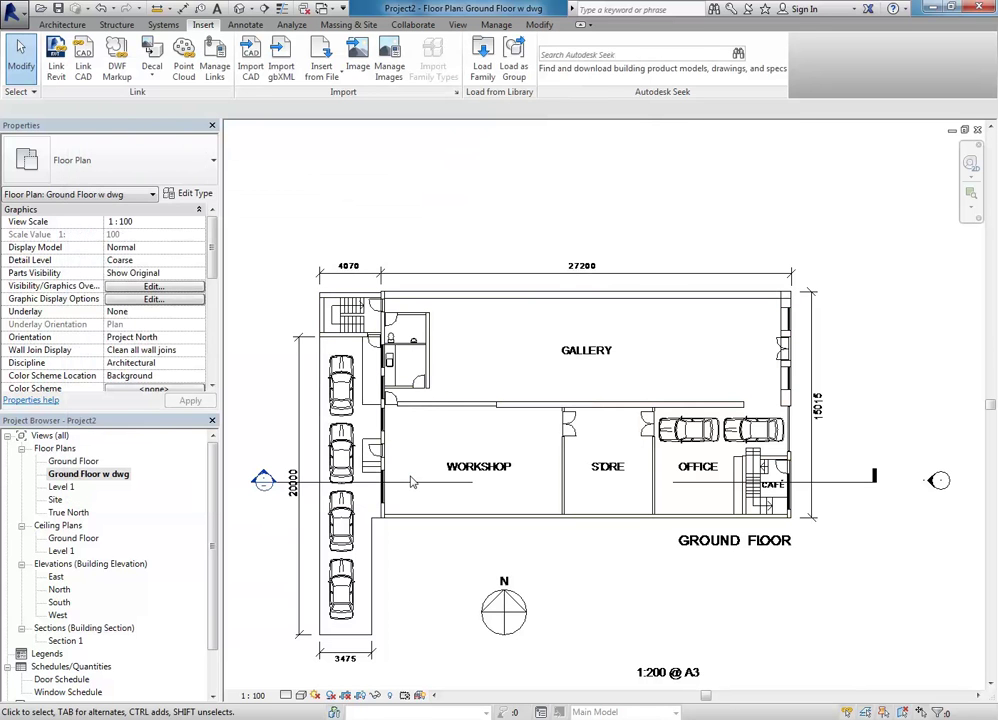
scroll(399, 228, "up", 2)
- Start the Architecture Wall tool and look through the wall type list, then cancel placement
left_click(58, 26)
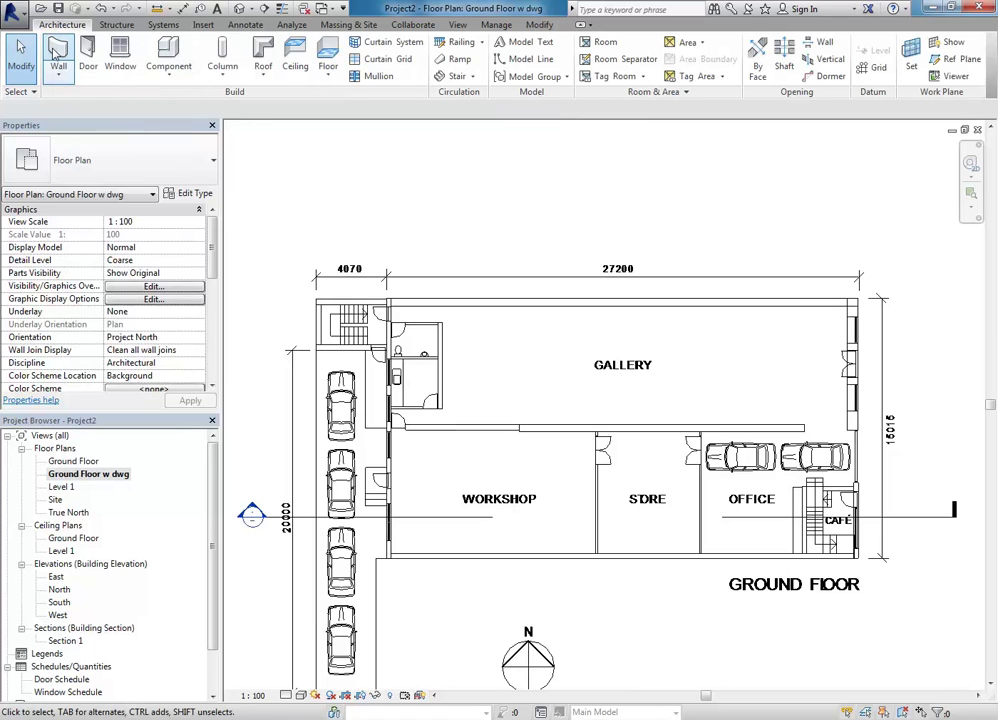
left_click(56, 52)
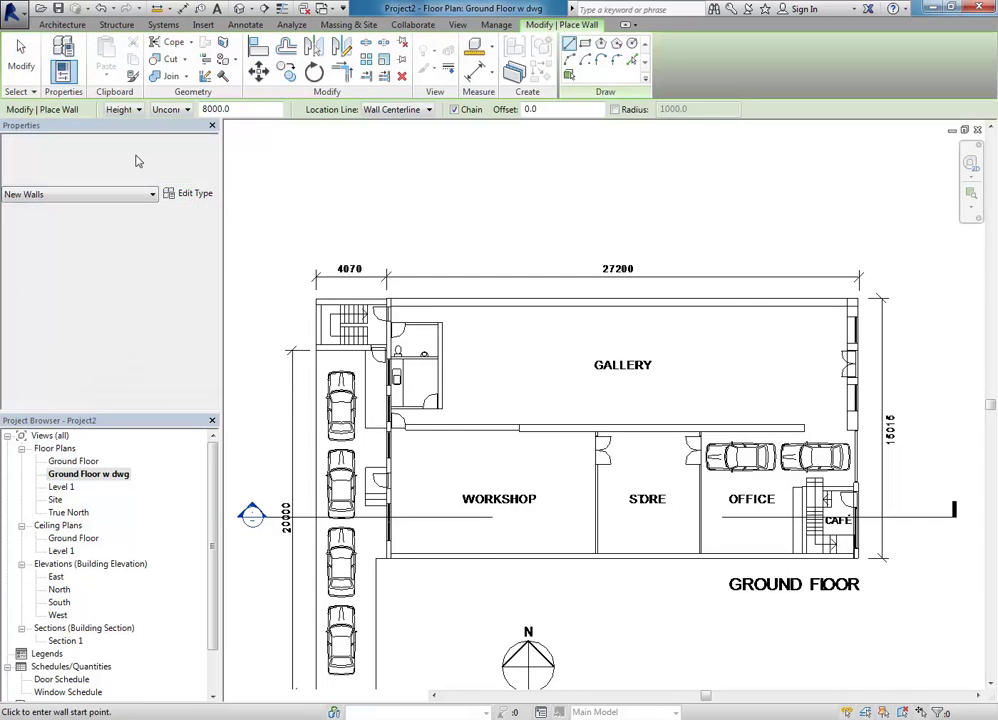
left_click(138, 160)
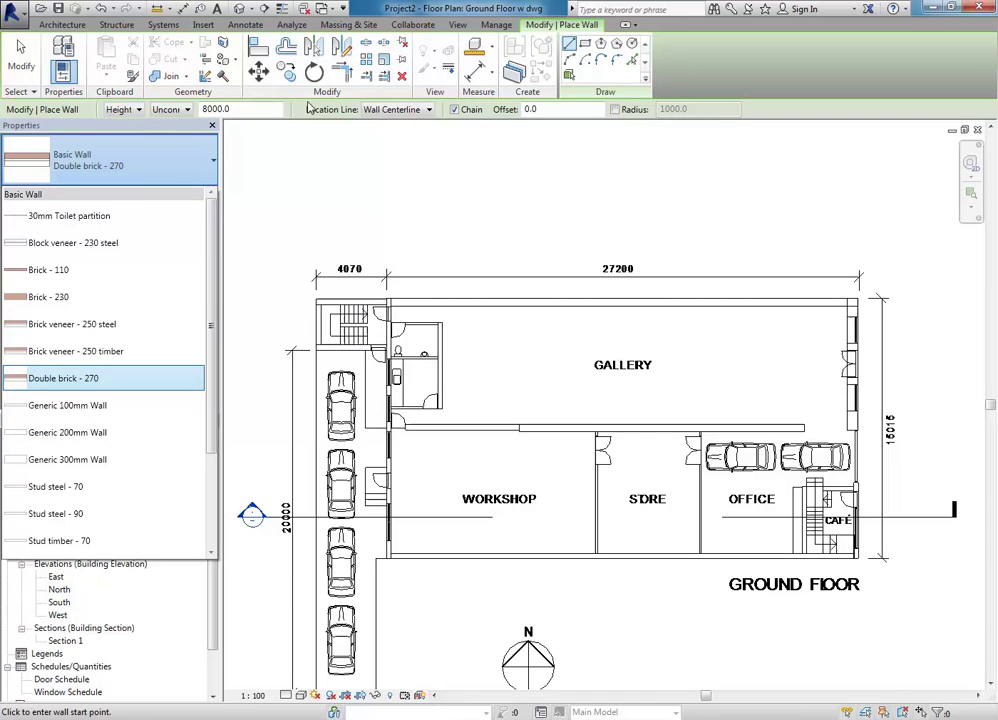
key("Escape")
key("Escape")
- Measure along the gallery's top wall line, then cancel the measurement
left_click(519, 307)
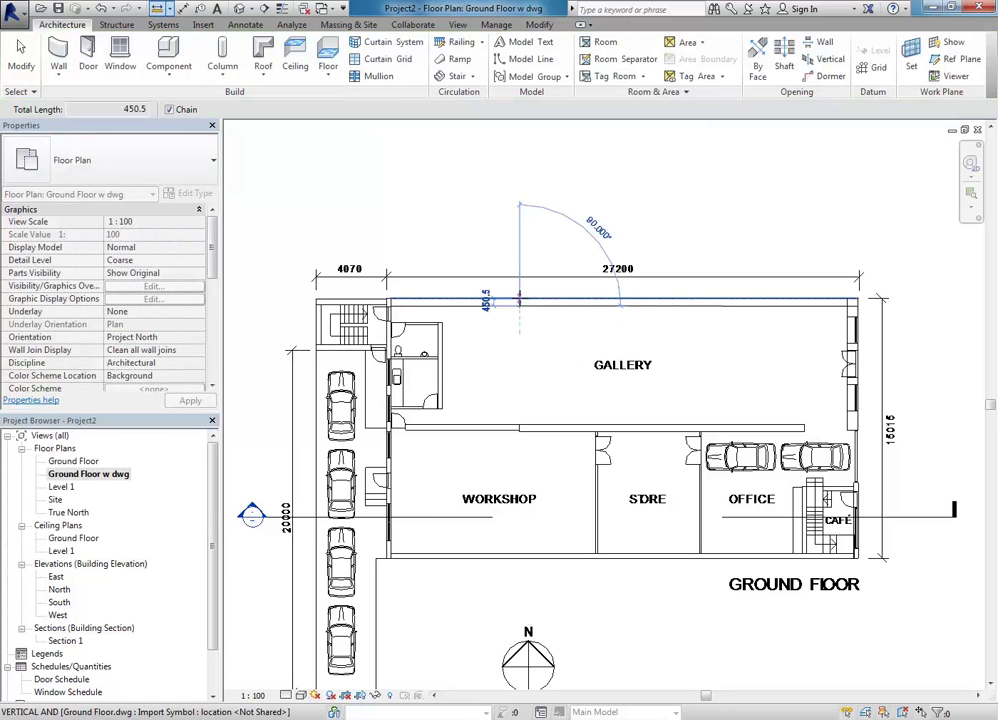
scroll(519, 300, "up", 3)
scroll(519, 300, "up", 1)
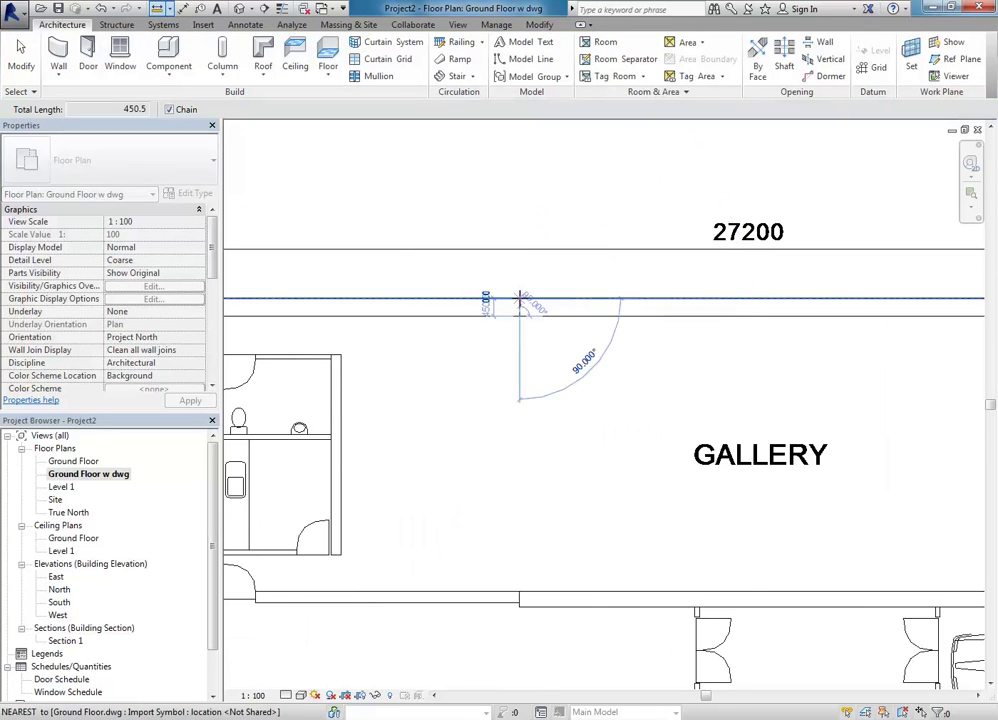
middle_click_drag(452, 370, 639, 457)
left_click(594, 537)
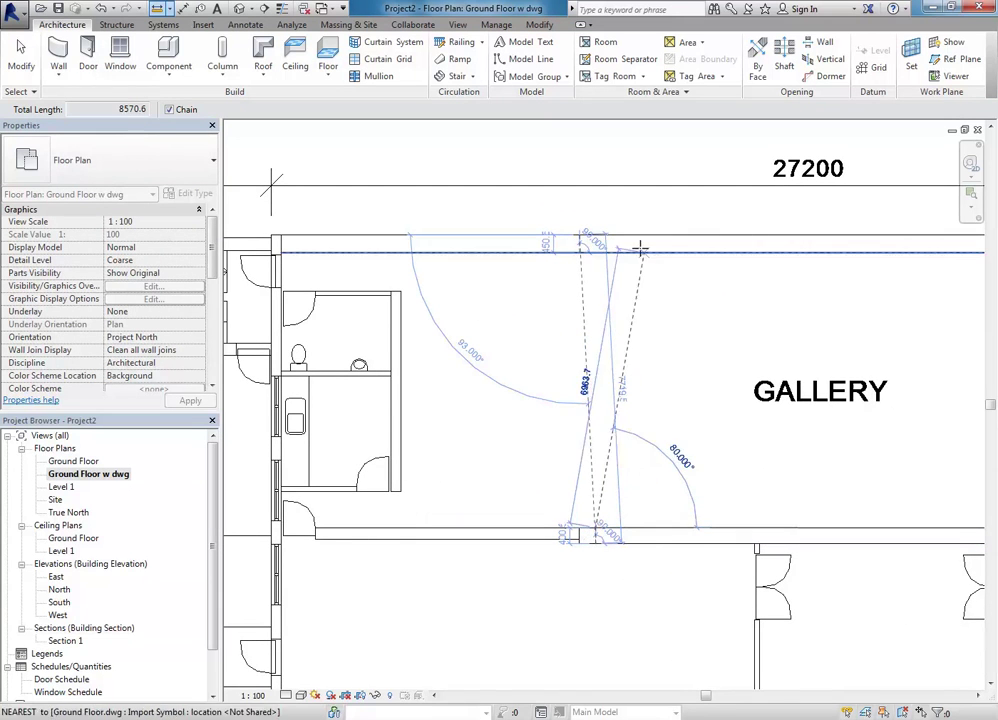
right_click(603, 288)
right_click(745, 320)
left_click(757, 323)
- Zoom out to centre the whole plan and restart the Wall tool with Double brick - 270
scroll(508, 345, "down", 3)
scroll(577, 335, "down", 1)
middle_click_drag(577, 335, 644, 307)
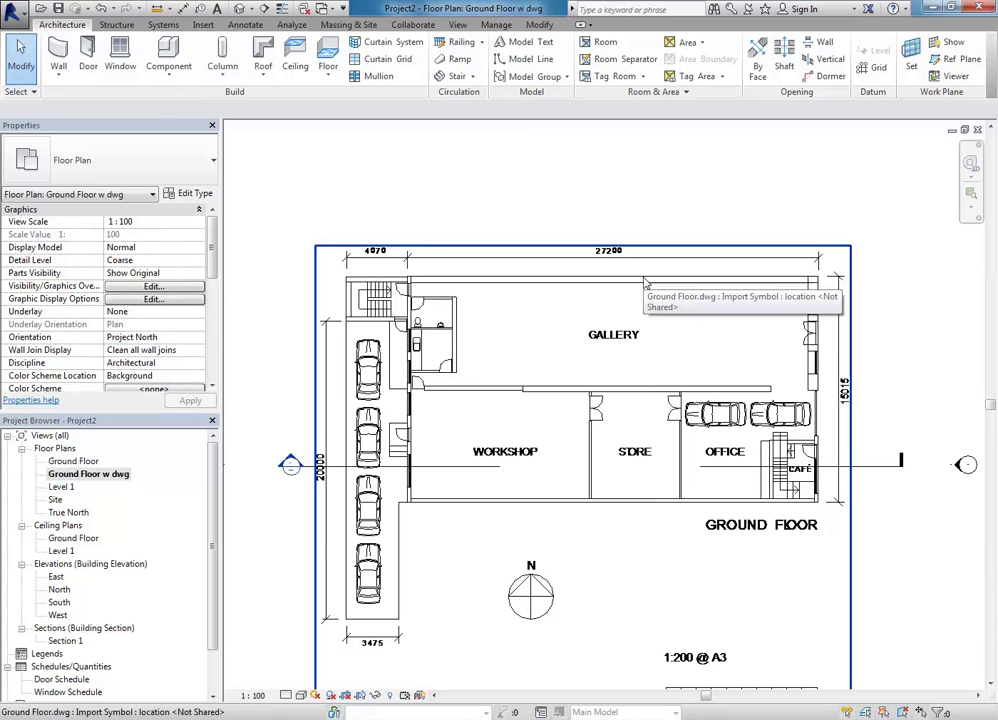
scroll(645, 284, "up", 2)
left_click(57, 50)
- Duplicate the Generic 300mm Wall type as 'Generic 450mm Wall'
left_click(62, 160)
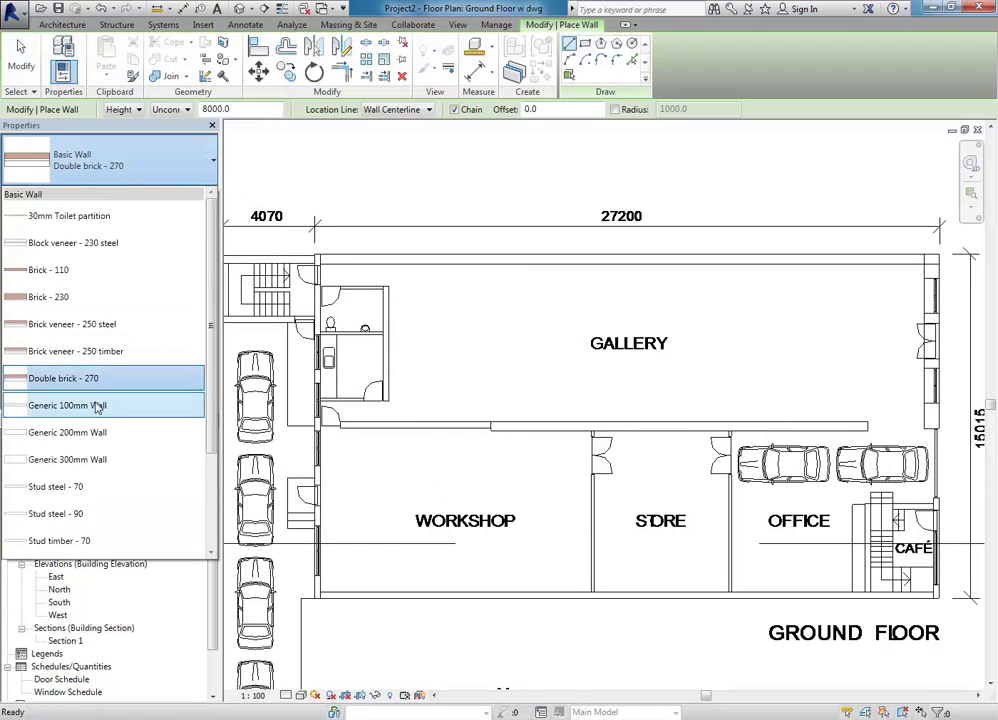
left_click(71, 460)
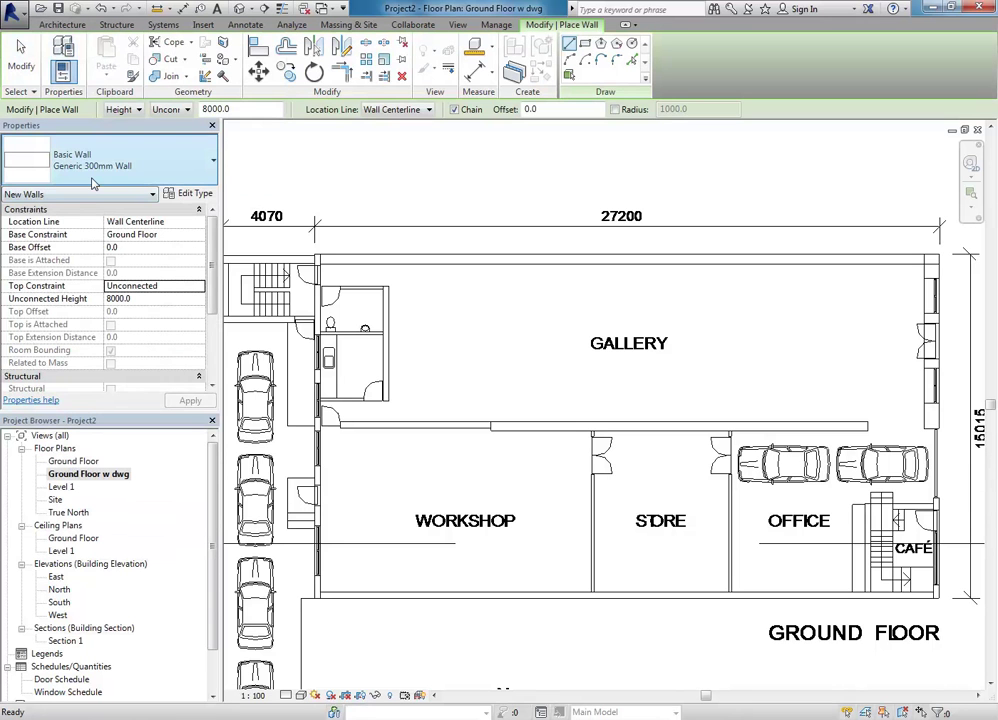
left_click(189, 193)
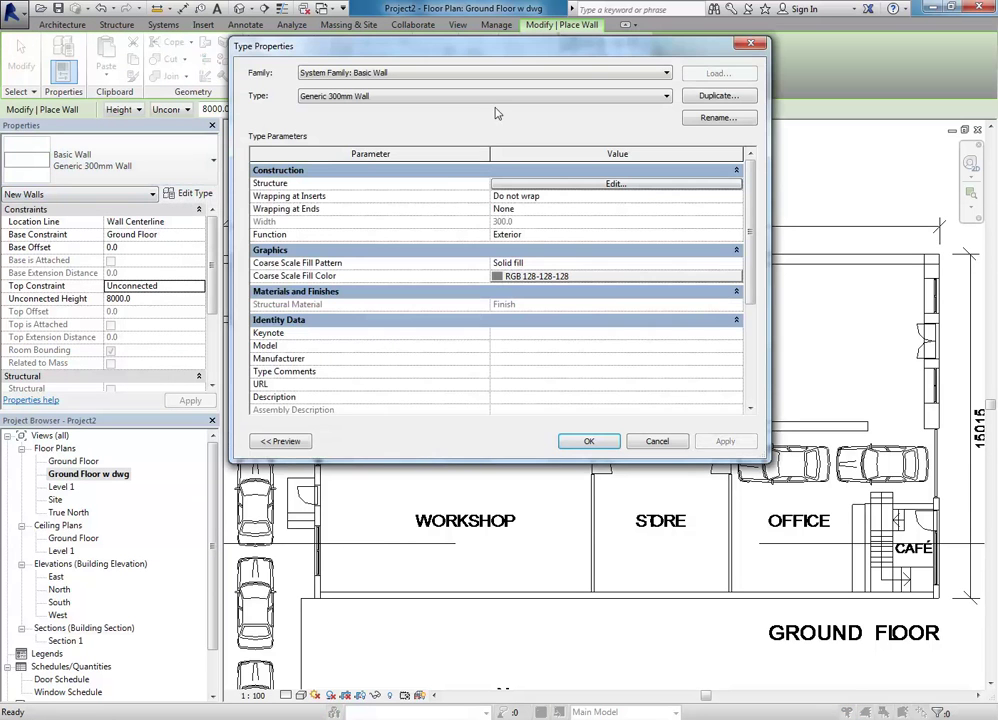
left_click(727, 98)
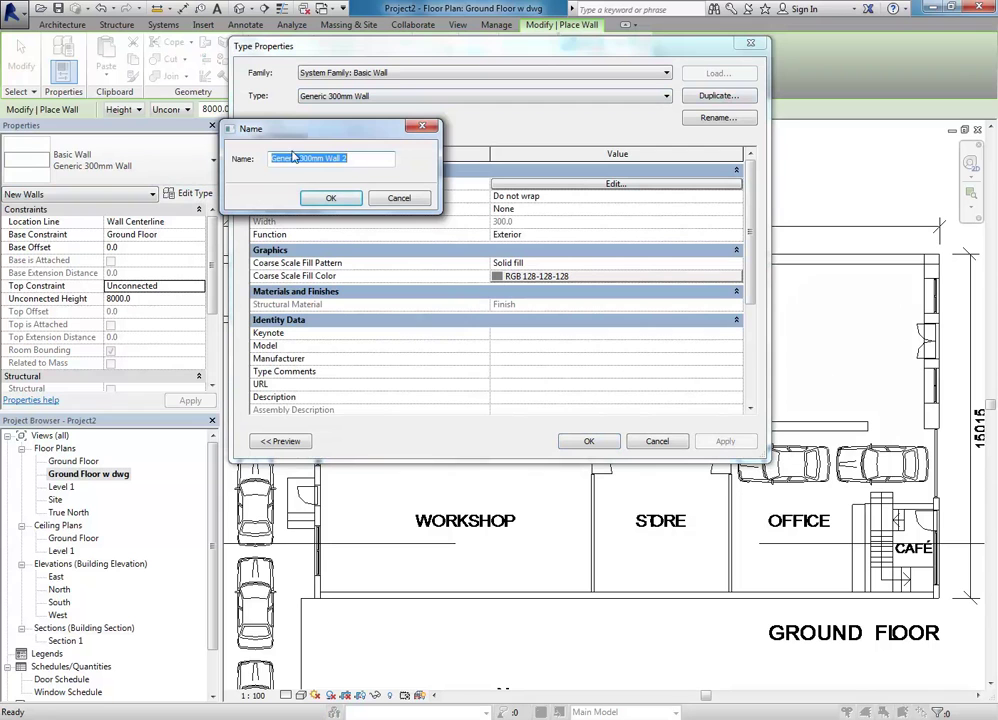
left_click_drag(298, 159, 308, 160)
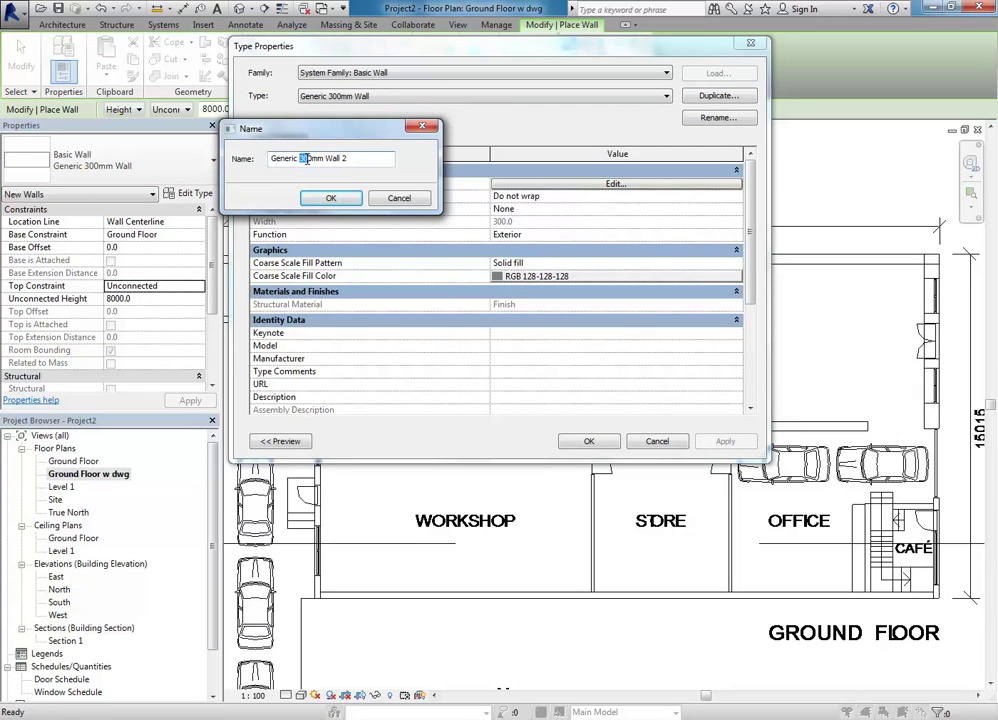
type("45")
left_click(331, 197)
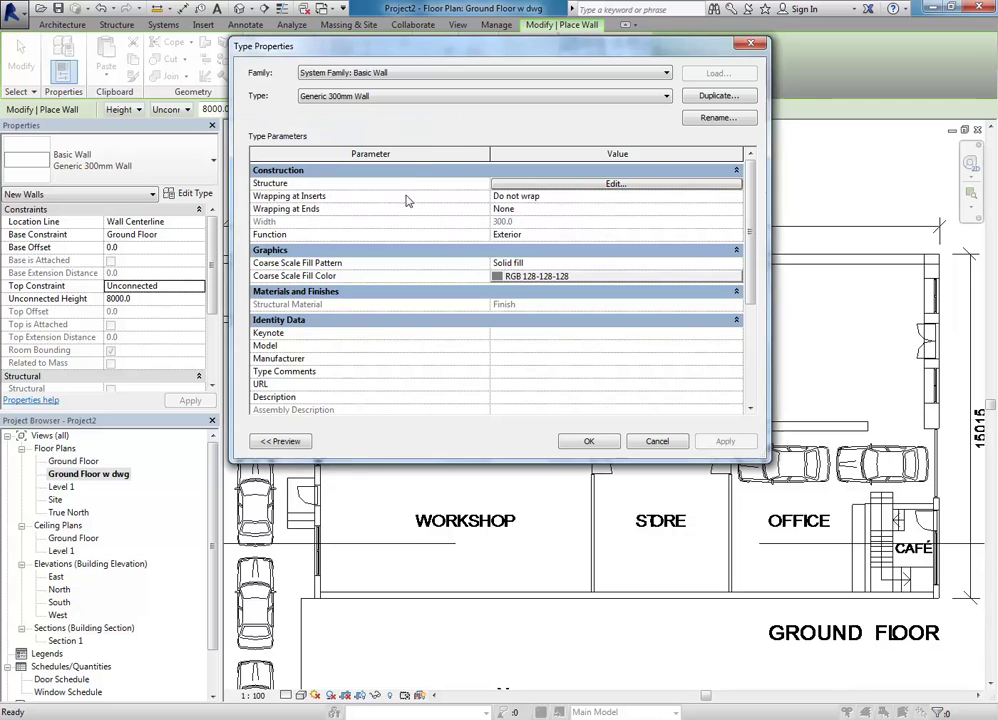
- Set the new type's structure layer thickness to 450 and apply it
left_click(550, 185)
left_click(541, 183)
type("450")
left_click(574, 441)
left_click(588, 442)
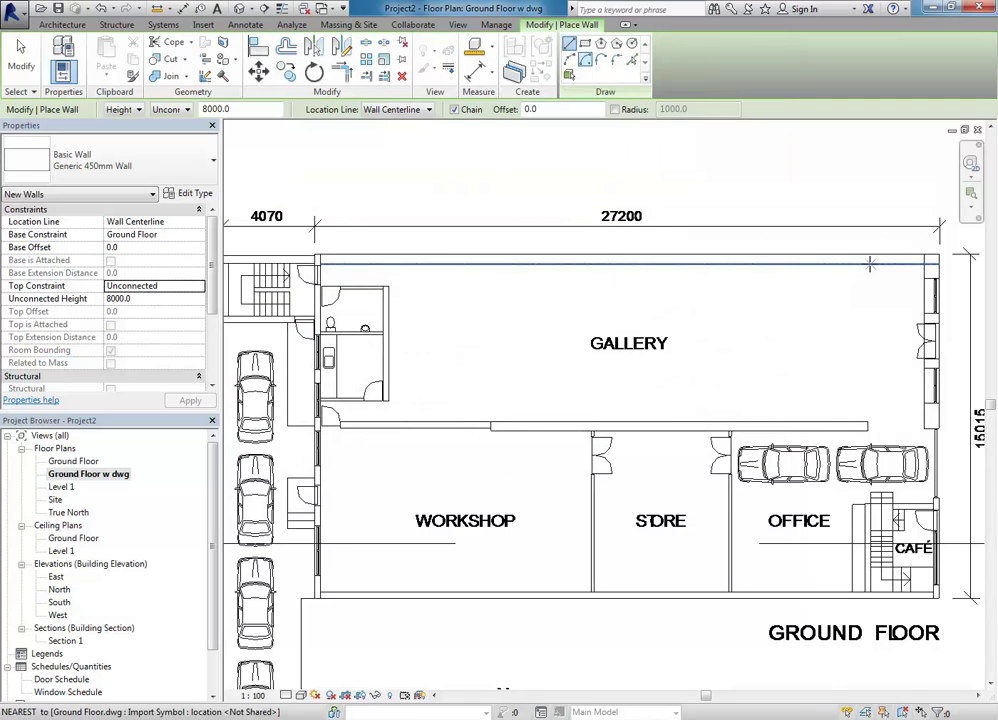
- Set the wall Location Line to Finish Face: Exterior and leave the top Unconnected
middle_click_drag(924, 196, 887, 196)
left_click(902, 253)
key("Escape")
left_click(408, 110)
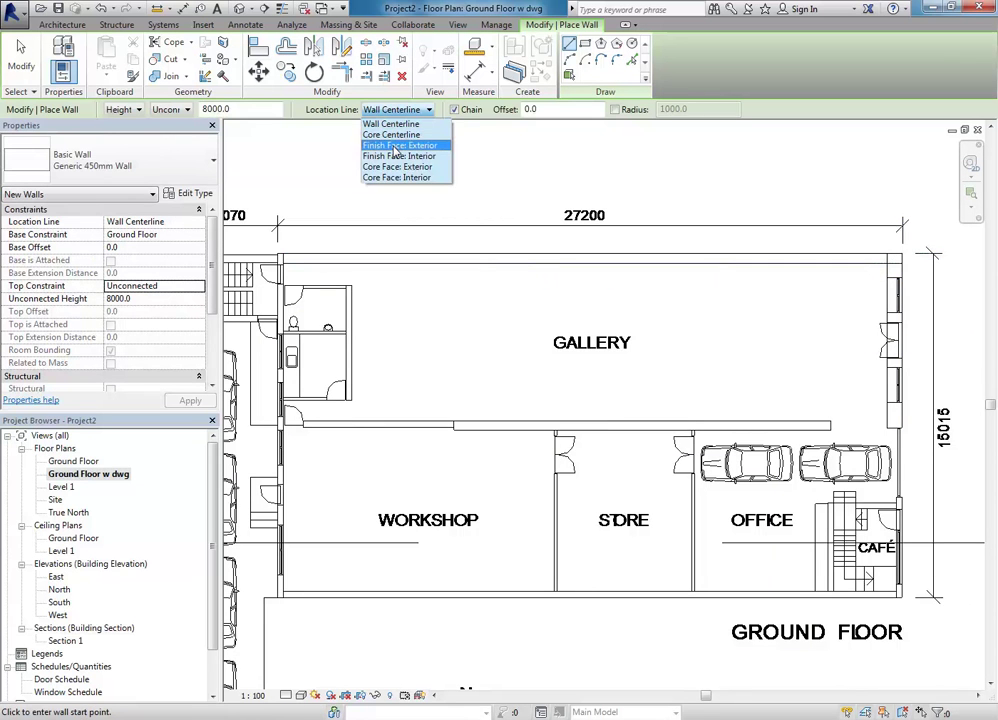
left_click(396, 146)
left_click(170, 111)
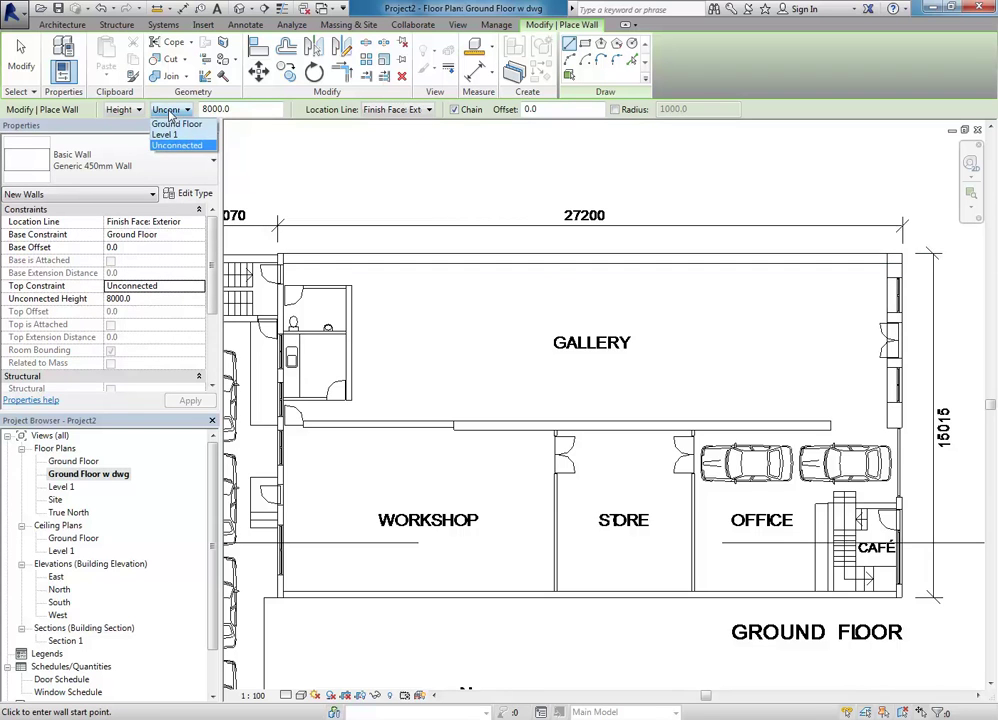
left_click(170, 113)
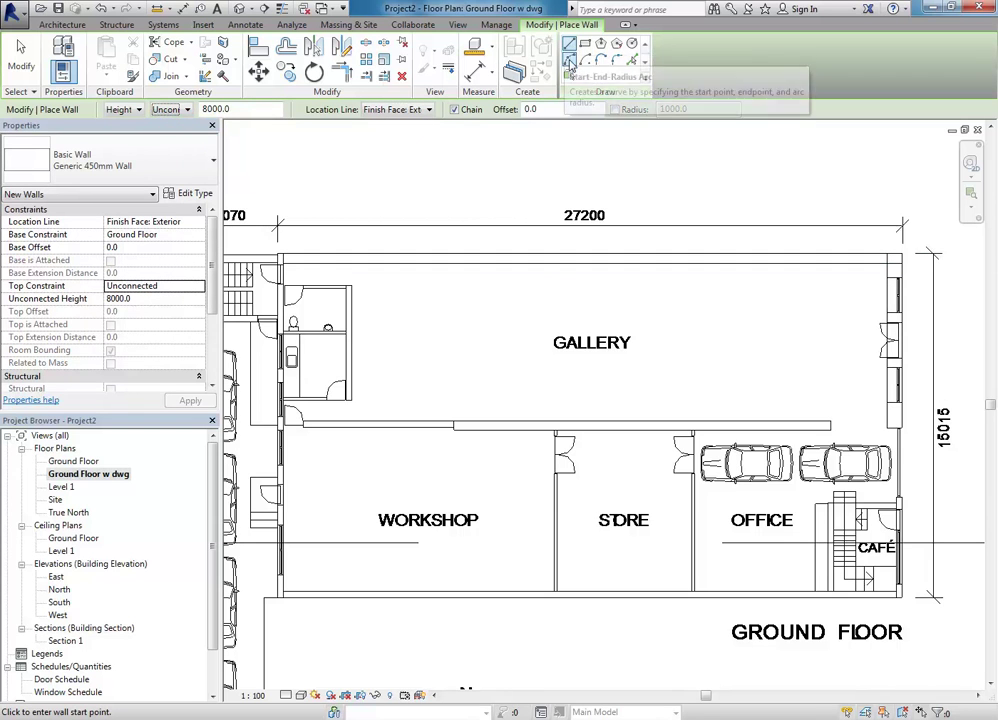
- Pick the gallery's top edge and the gallery–workshop line to place 450 mm walls
left_click(633, 62)
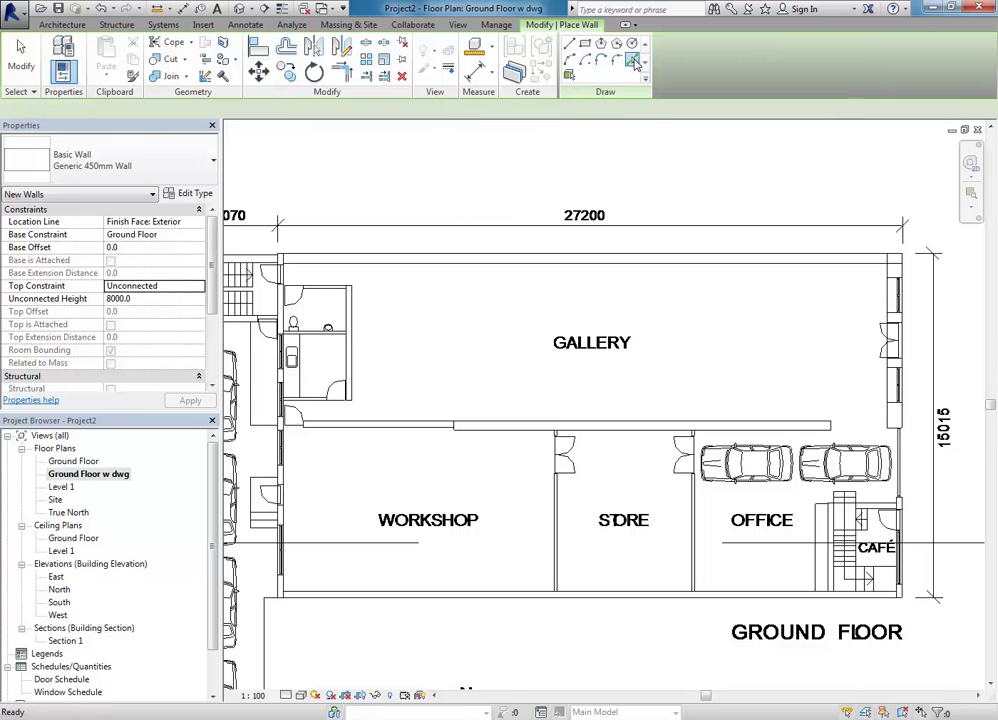
left_click(713, 259)
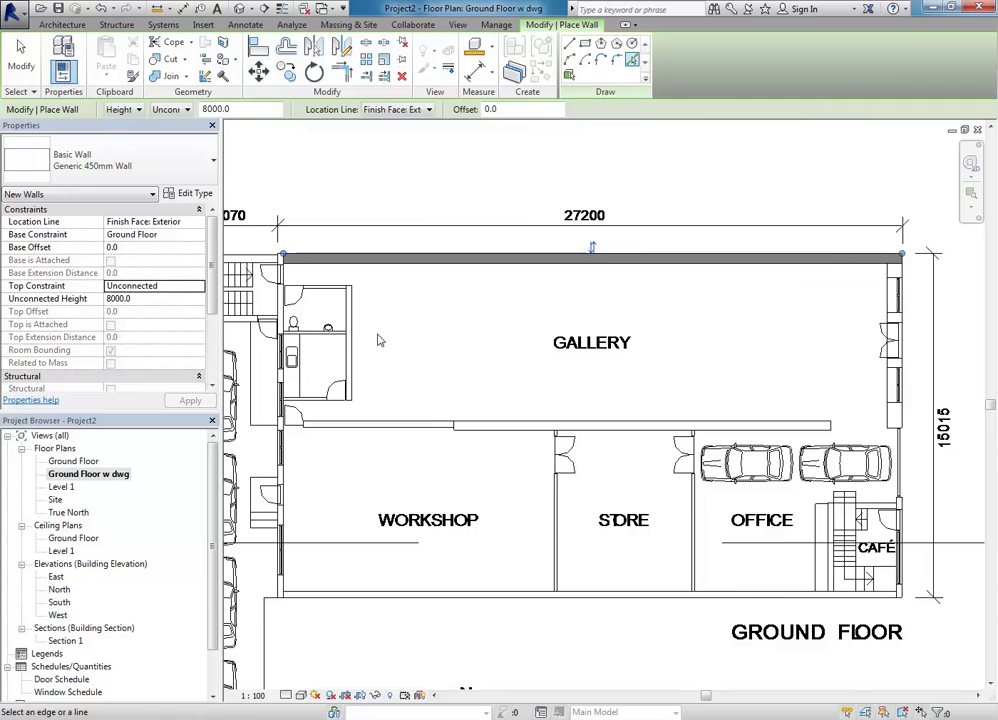
scroll(363, 323, "down", 1)
middle_click_drag(486, 319, 700, 300)
scroll(490, 408, "up", 2)
scroll(540, 430, "down", 2)
middle_click_drag(540, 430, 514, 317)
scroll(589, 353, "up", 2)
left_click(580, 361)
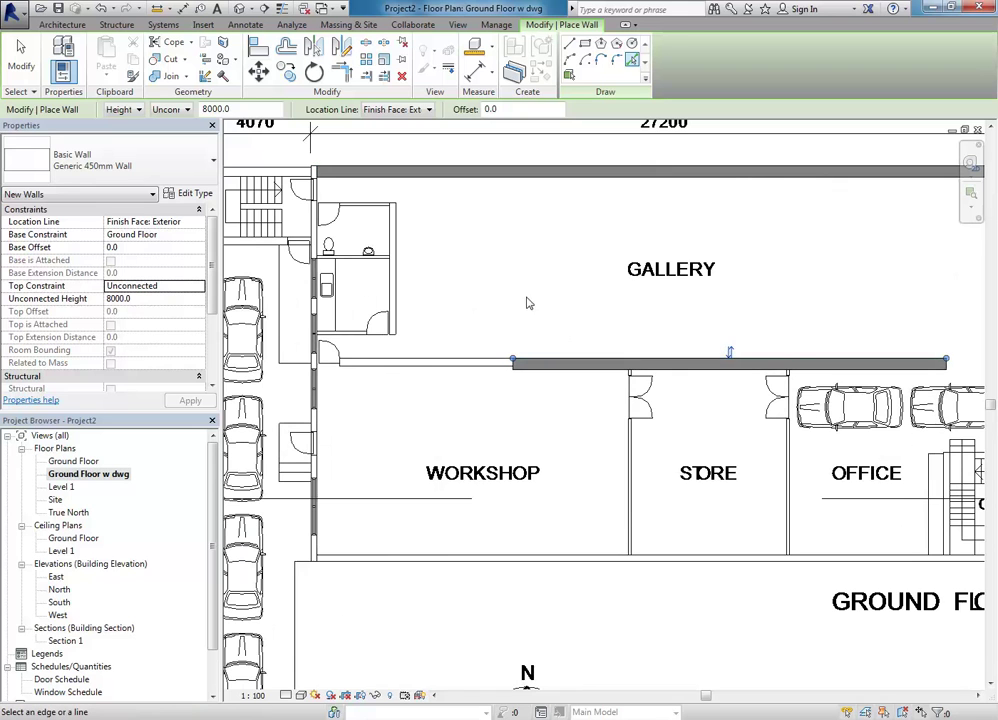
scroll(548, 300, "up", 3)
key("Escape")
key("Escape")
left_click(547, 406)
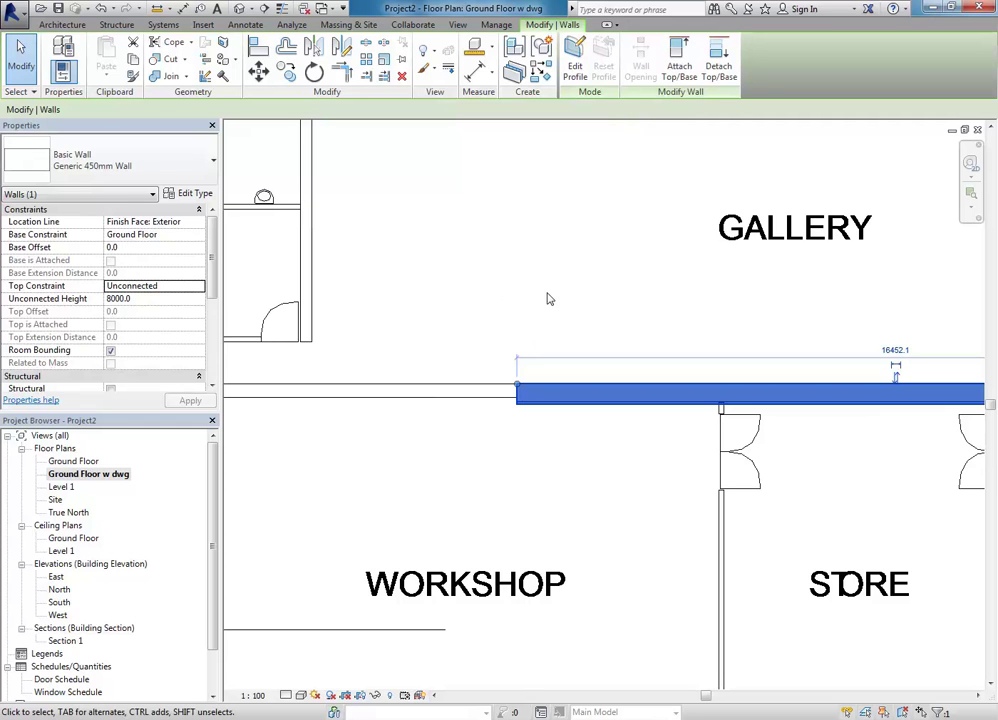
middle_click_drag(548, 298, 472, 312)
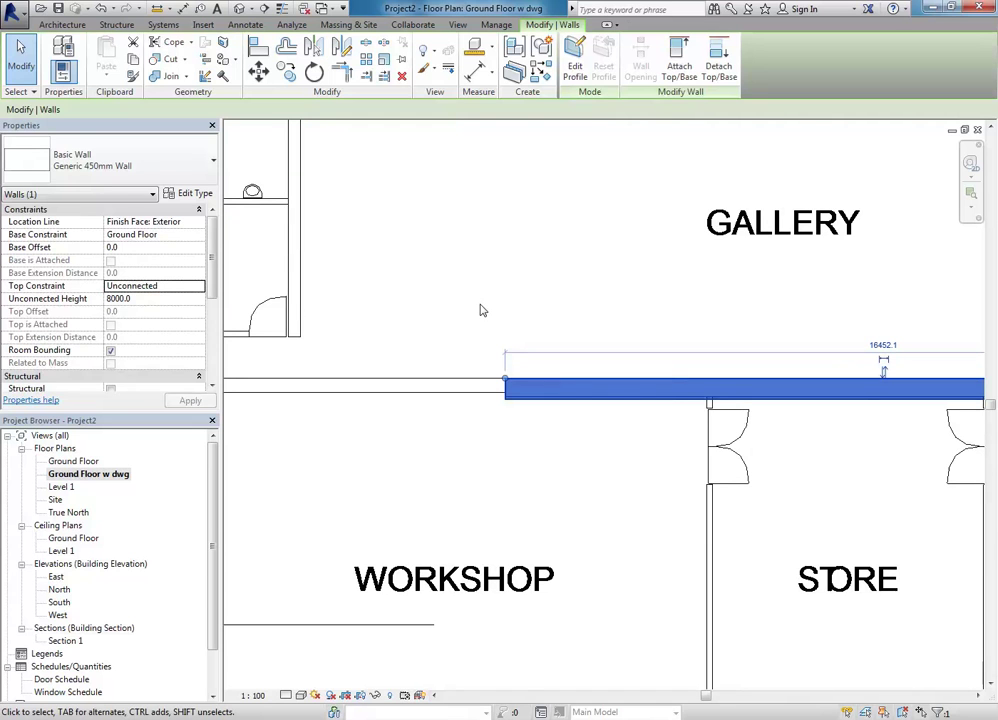
left_click(480, 310)
scroll(480, 310, "down", 2)
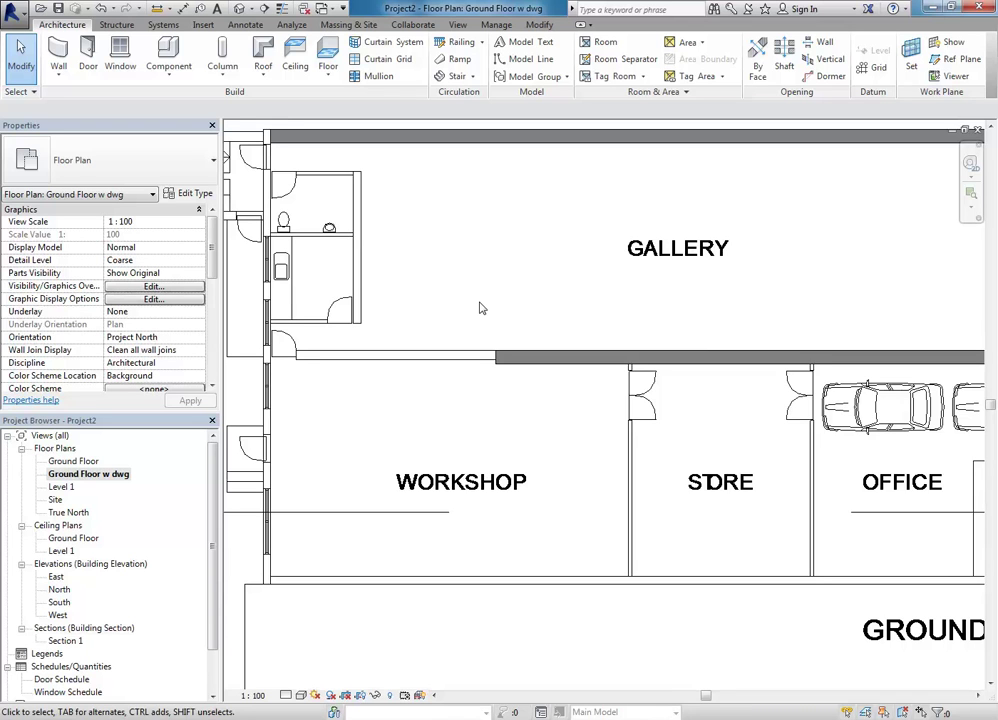
scroll(552, 261, "down", 4)
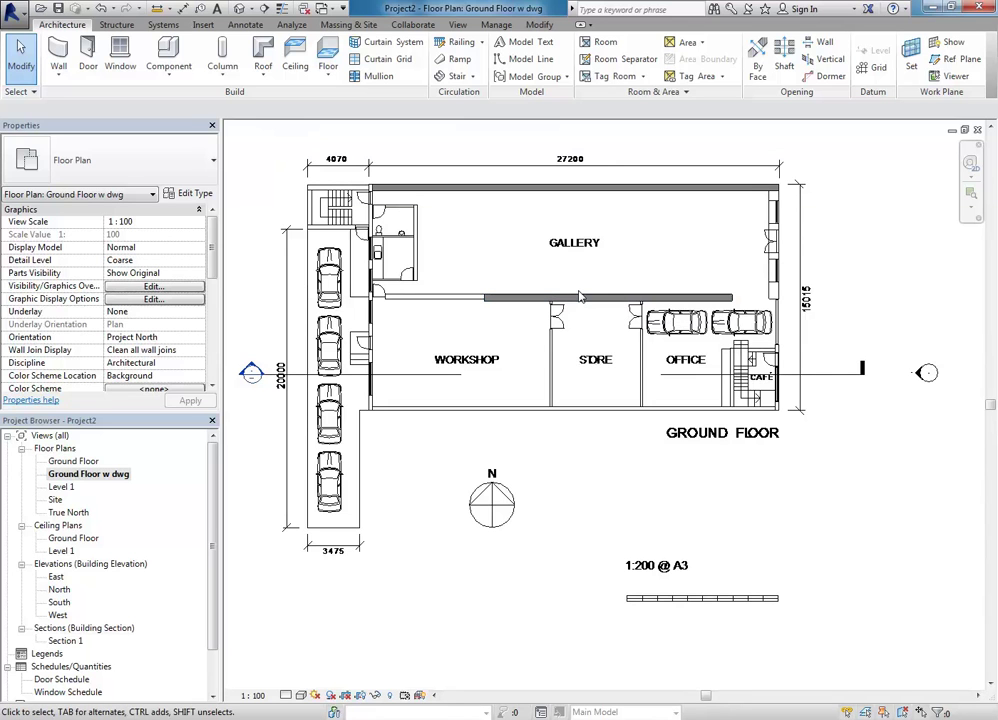
scroll(456, 248, "up", 3)
- Select the gallery–workshop wall and duplicate its type as 'Generic 400mm Wall'
left_click(528, 342)
scroll(470, 300, "down", 1)
scroll(450, 317, "up", 2)
scroll(450, 317, "up", 2)
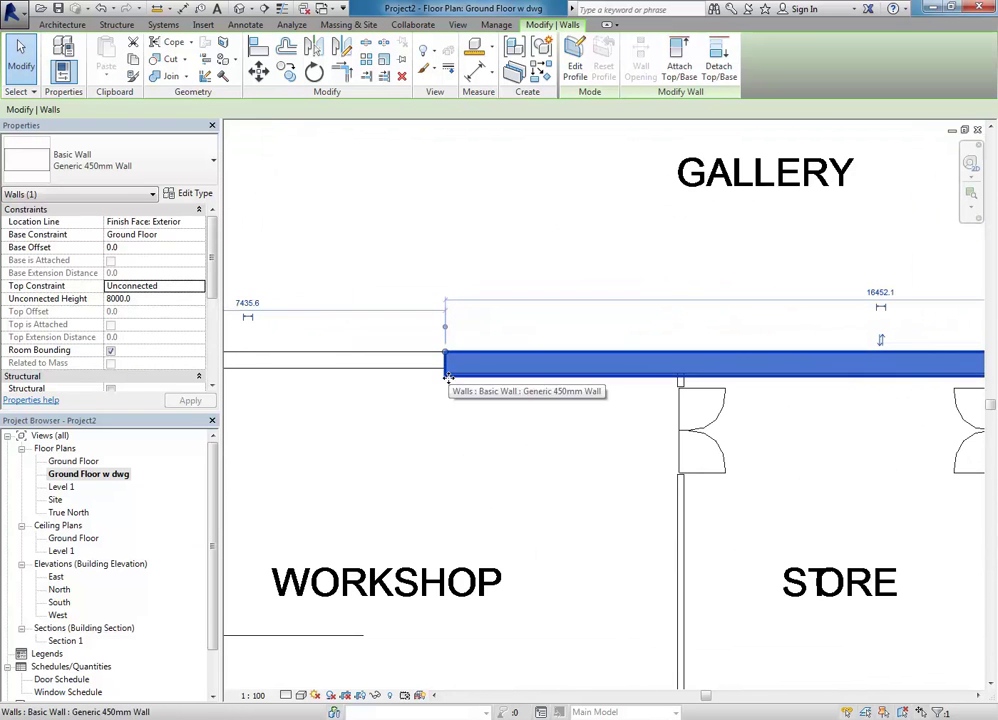
left_click(195, 194)
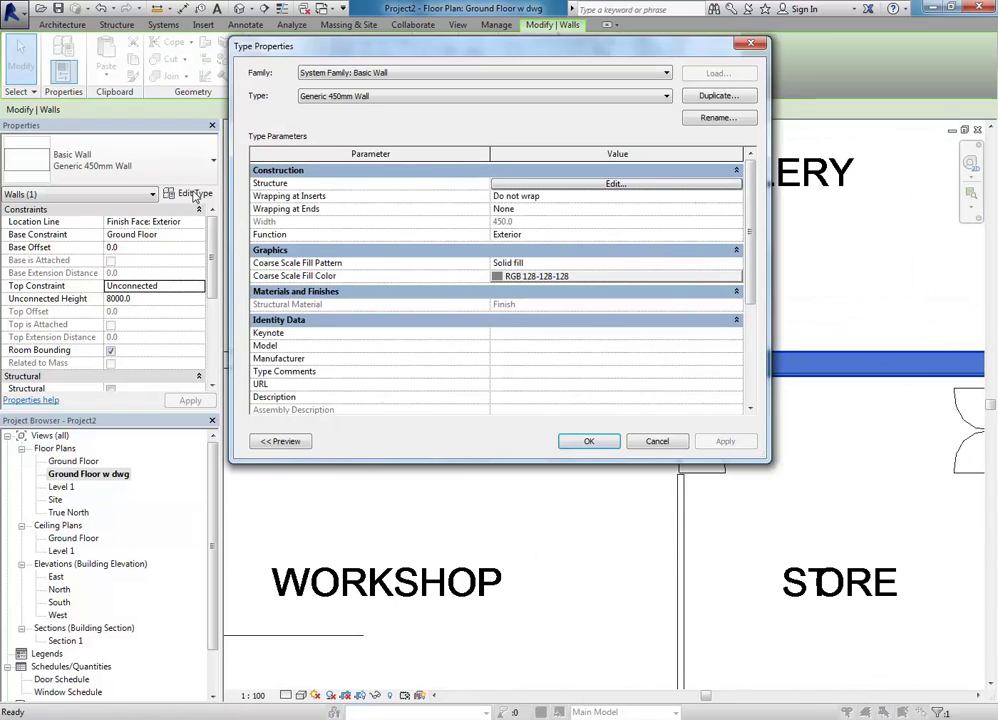
left_click(727, 103)
left_click(305, 160)
key("BackSpace")
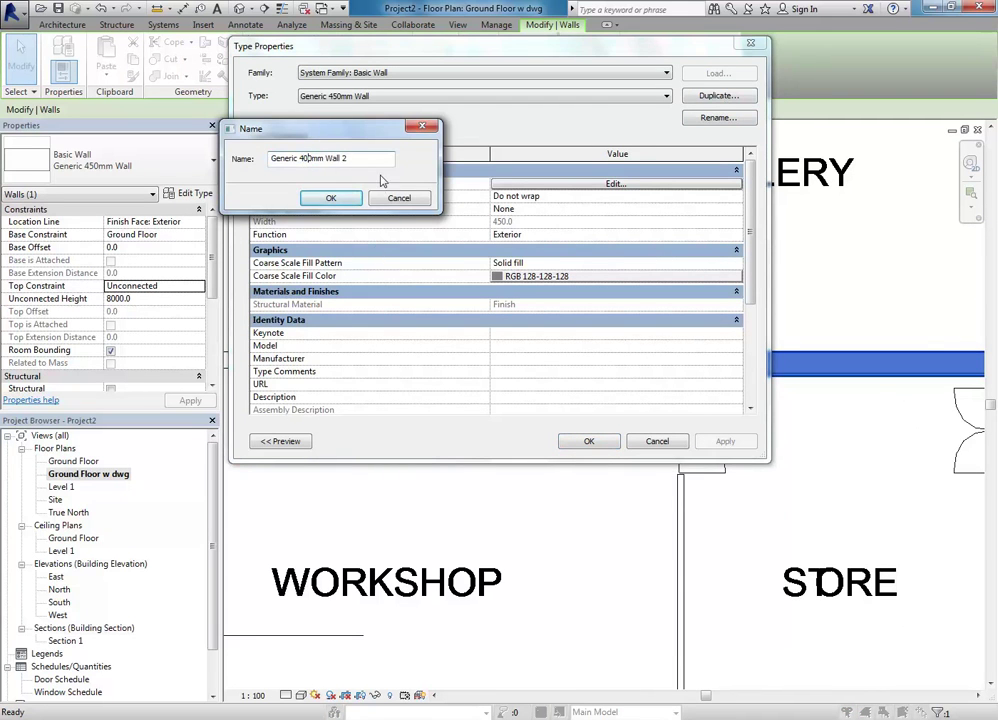
left_click(331, 197)
- Set the structure layer thickness to 400, apply the type, and deselect the wall
left_click(565, 184)
left_click(497, 182)
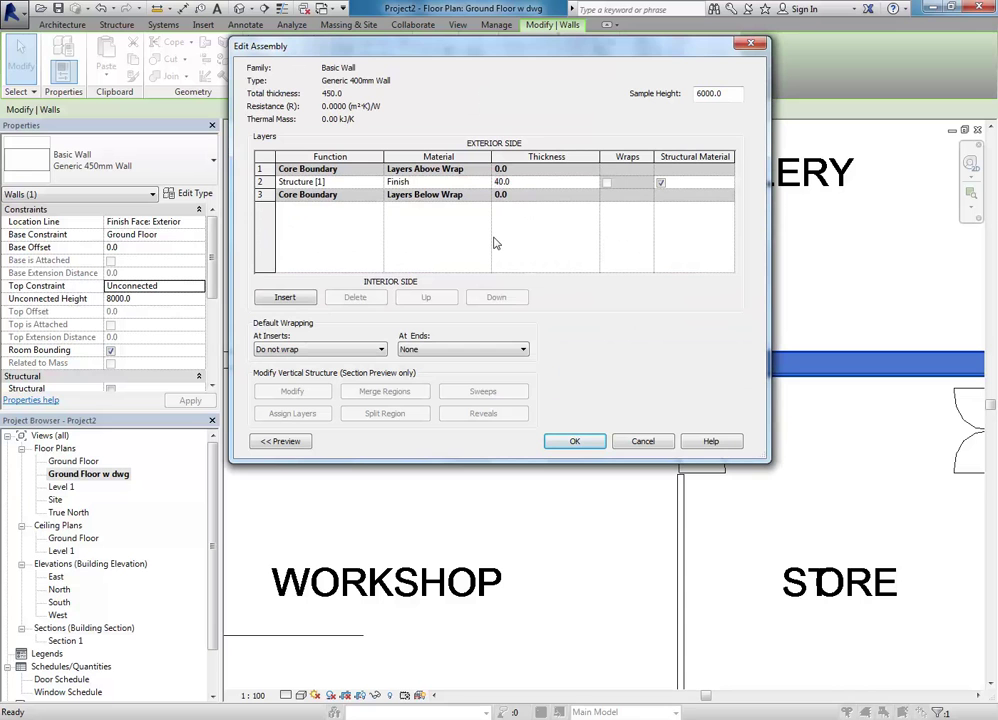
left_click(568, 443)
left_click(578, 444)
scroll(360, 249, "down", 5)
scroll(423, 227, "up", 3)
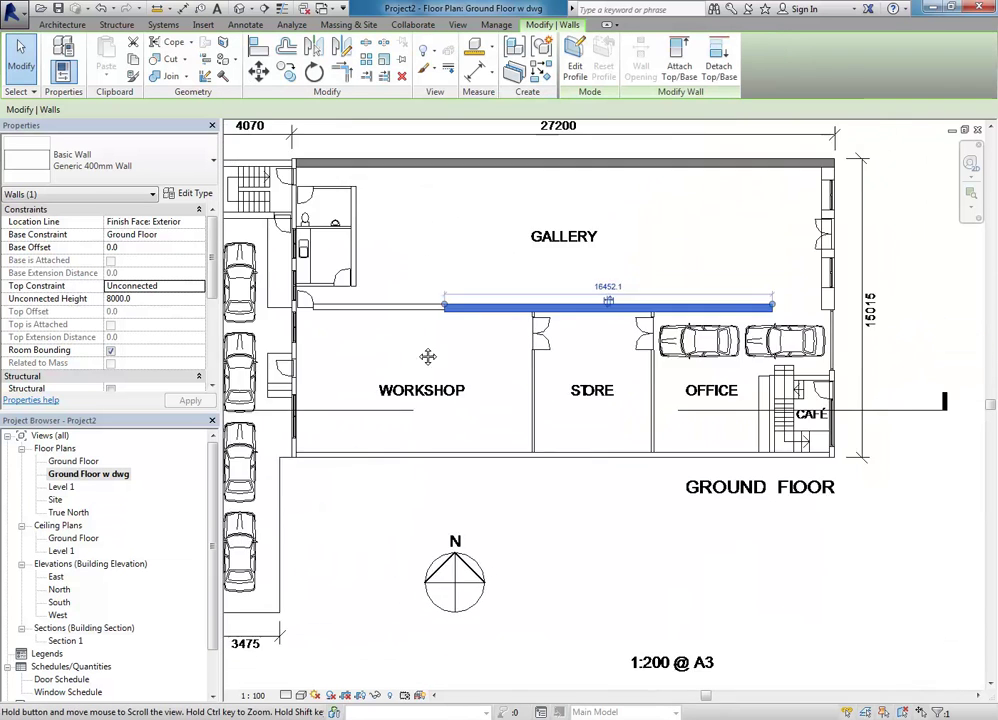
left_click(360, 463)
scroll(405, 417, "down", 5)
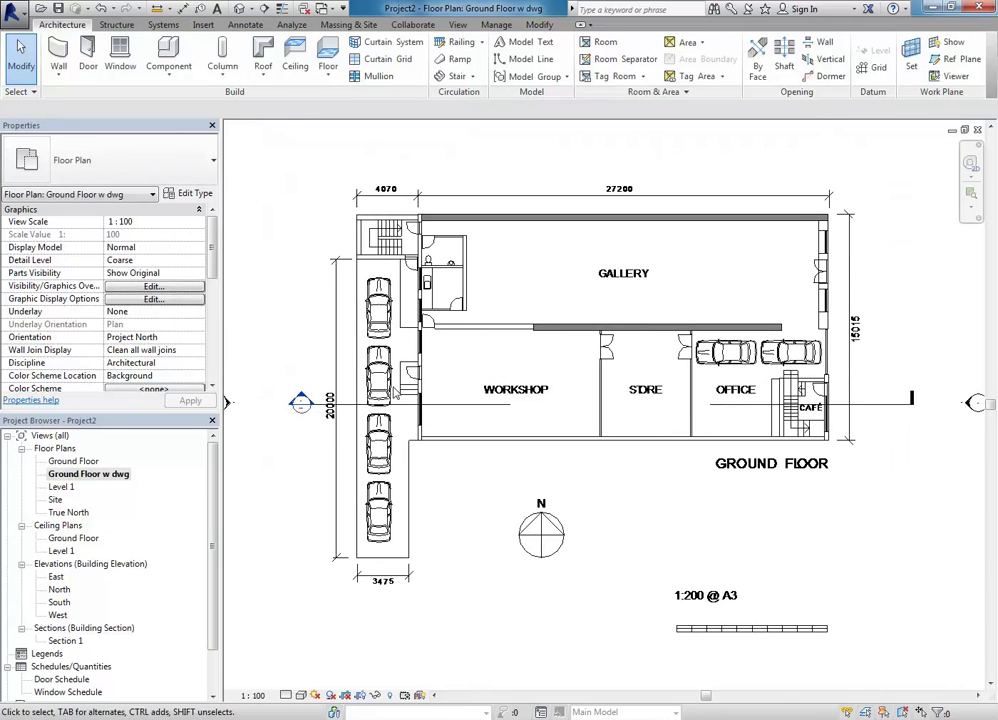
left_click(310, 357)
middle_click_drag(310, 357, 357, 348)
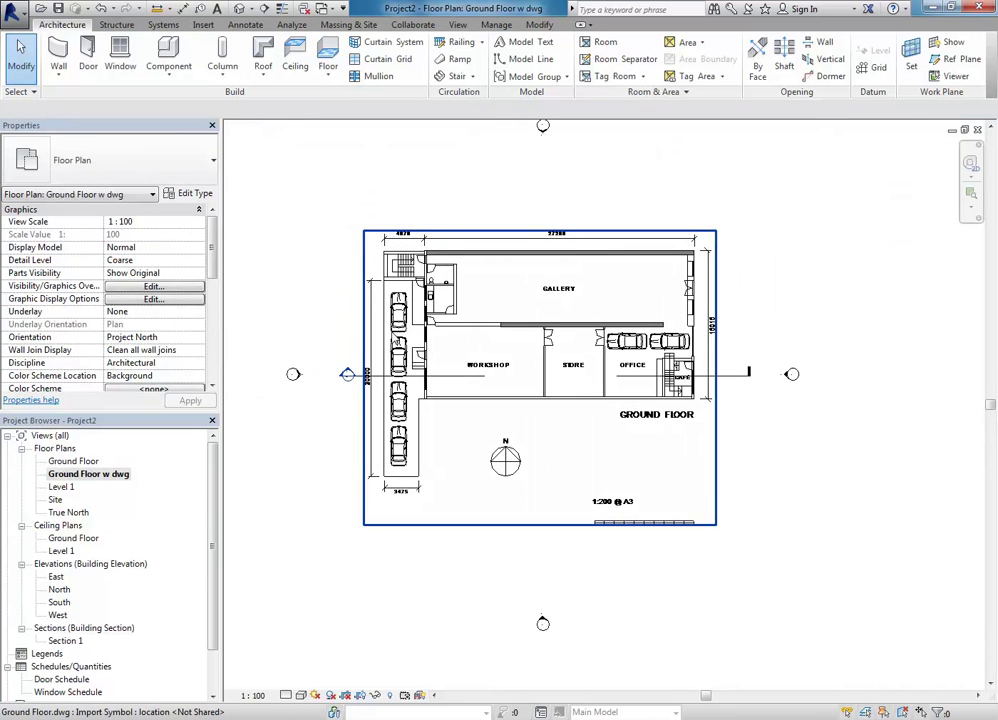
left_click(68, 463)
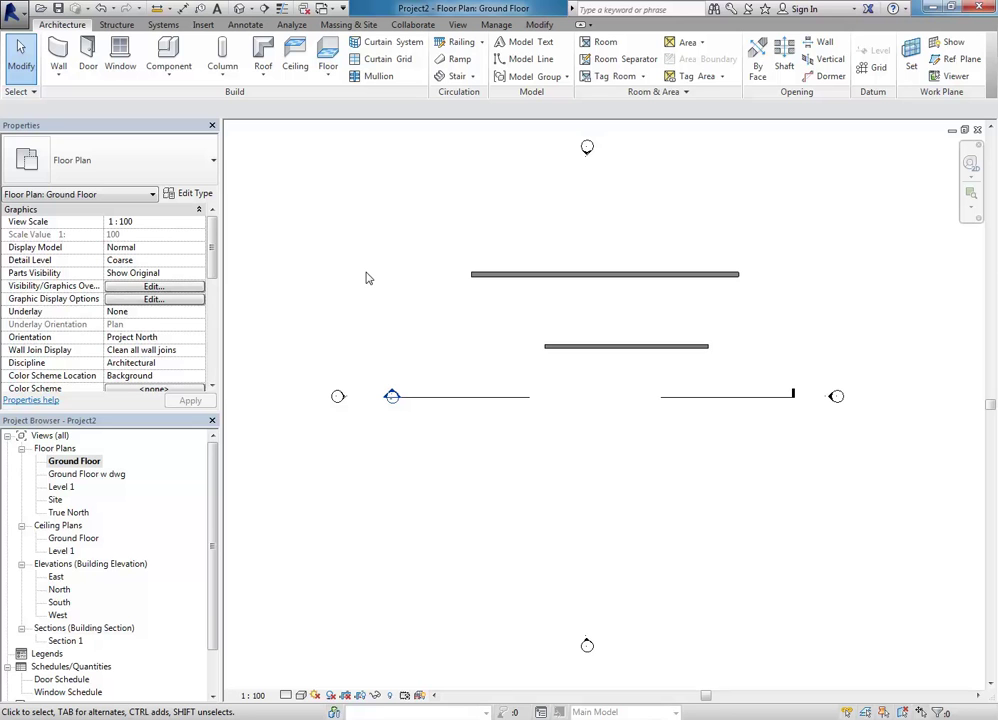
double_click(107, 474)
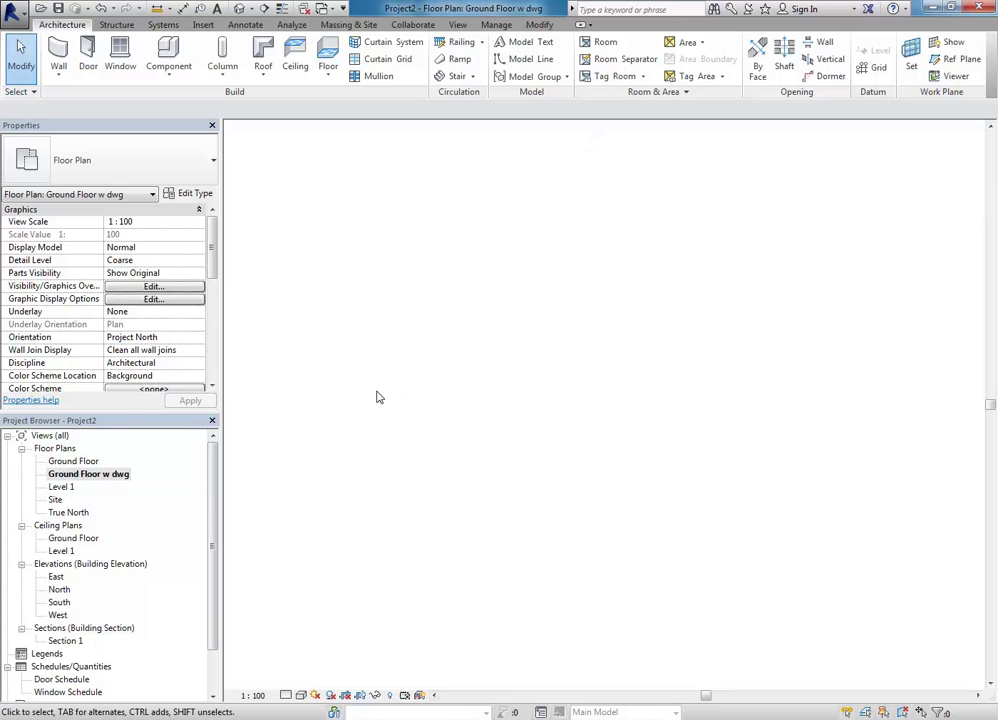
scroll(434, 283, "up", 5)
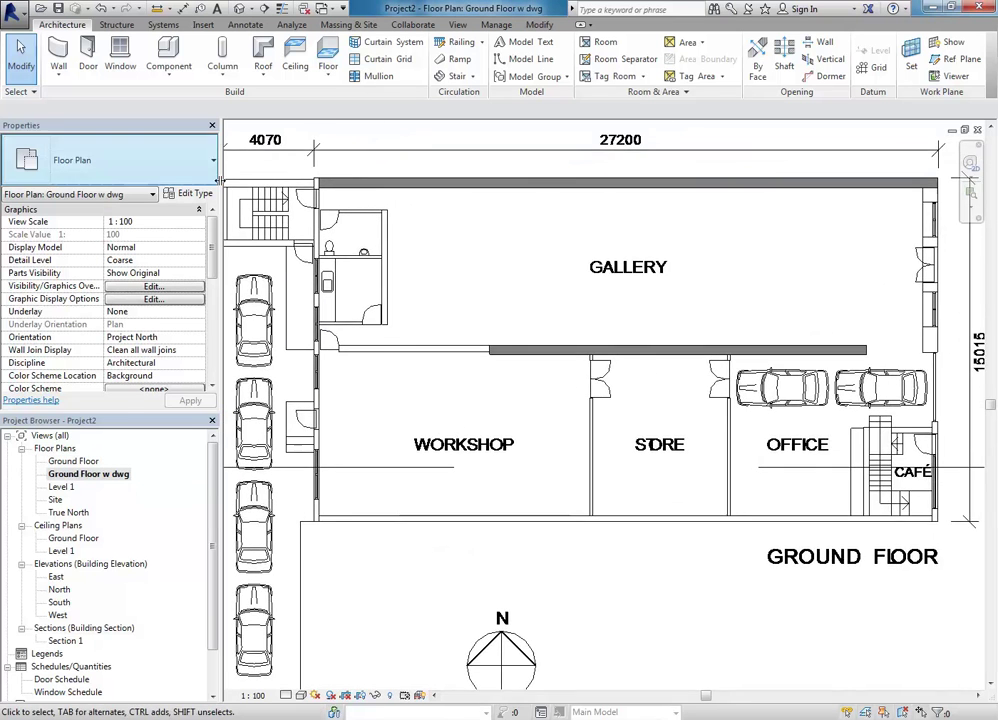
- Measure the workshop's lower wall thickness, about 250 mm, then go back to the Wall tool
left_click(62, 62)
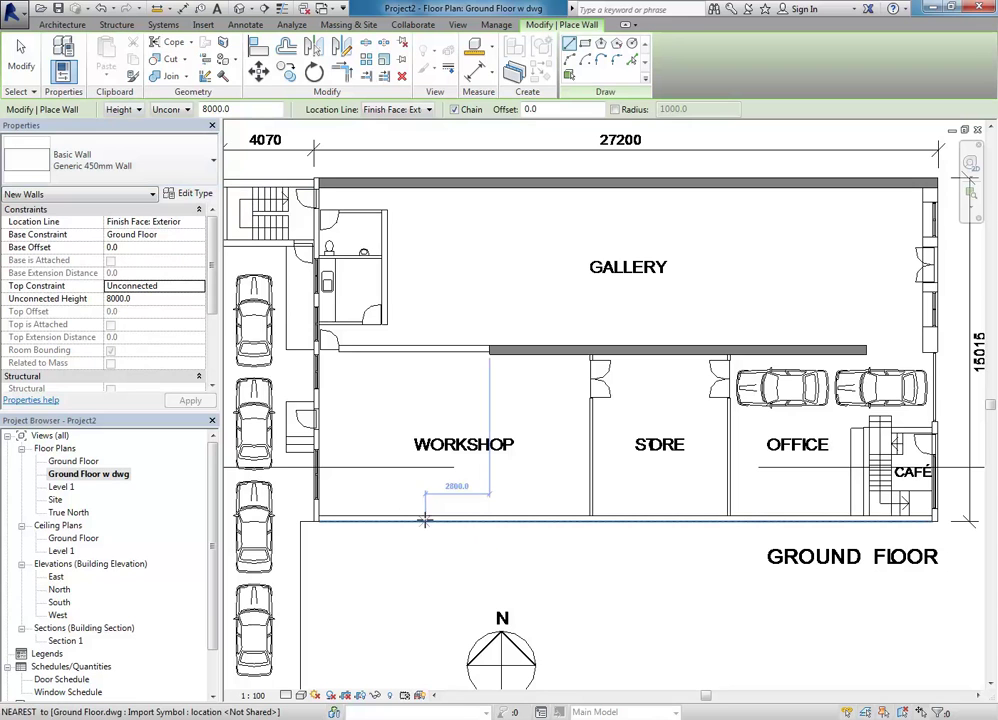
scroll(425, 518, "up", 3)
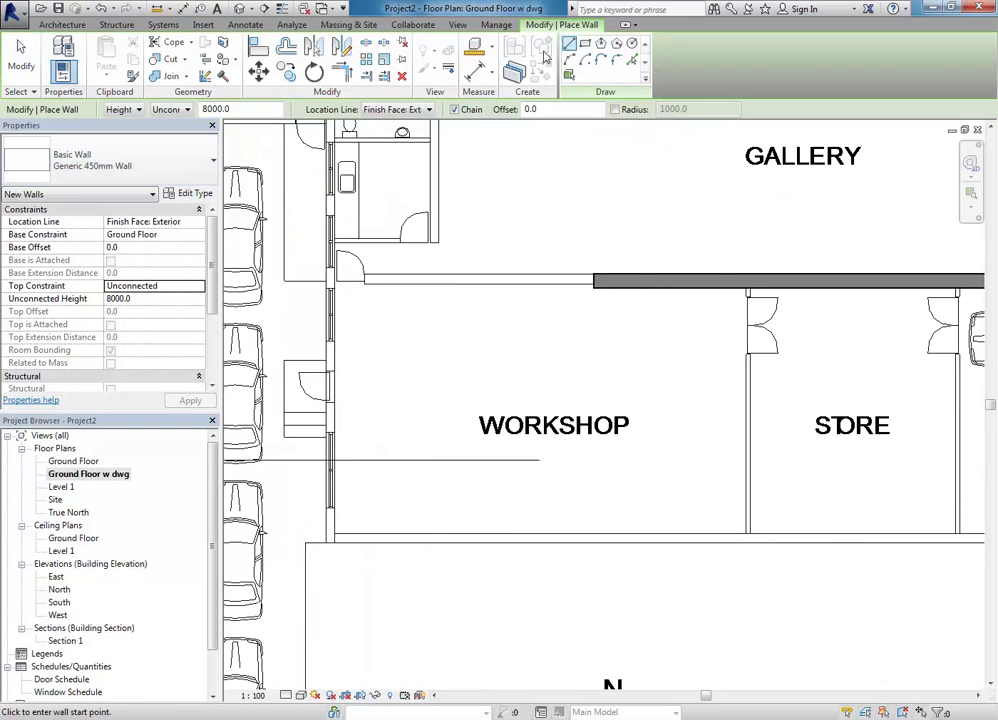
left_click(491, 48)
left_click(491, 73)
scroll(448, 544, "up", 3)
left_click(452, 555)
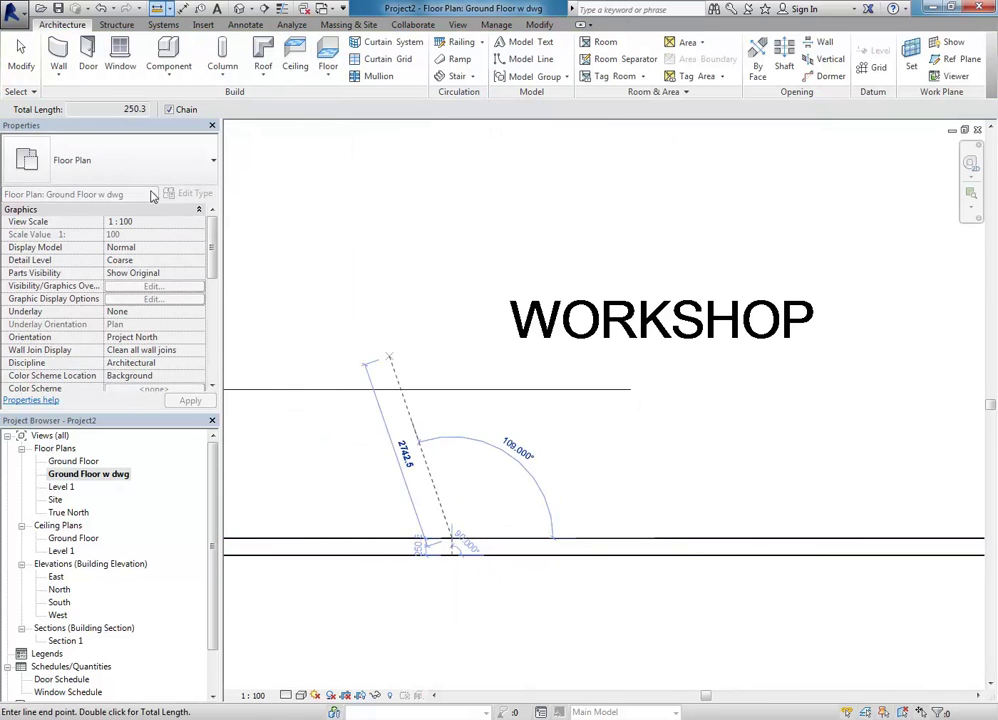
right_click(277, 210)
left_click(58, 55)
left_click(58, 55)
- Duplicate the Generic 450mm Wall type as 'Generic 250mm Wall'
left_click(117, 154)
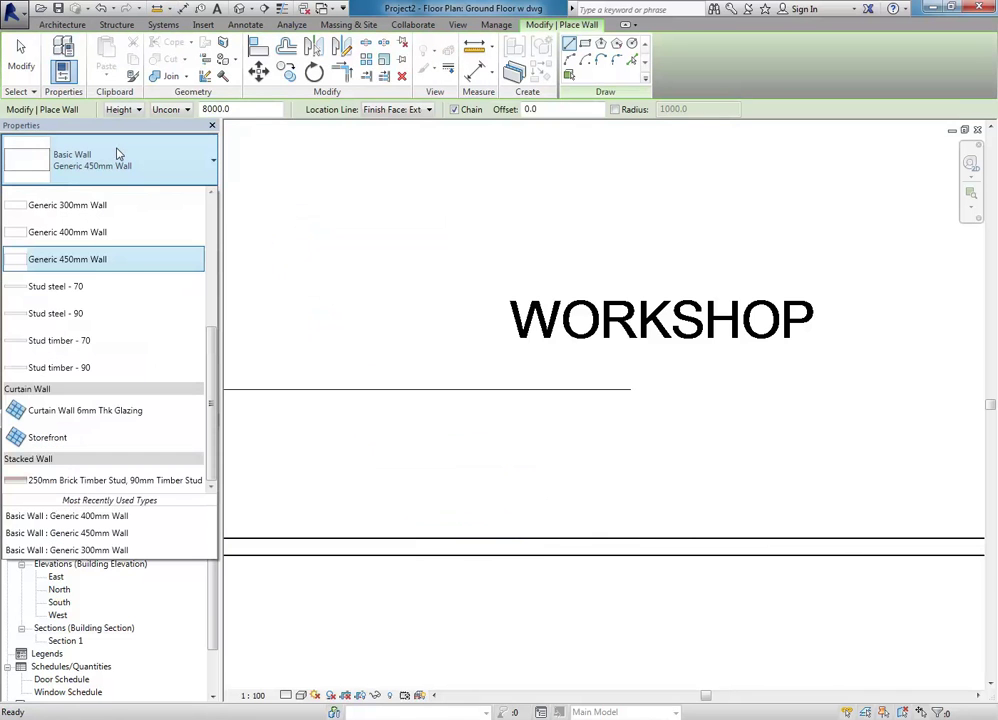
left_click(117, 154)
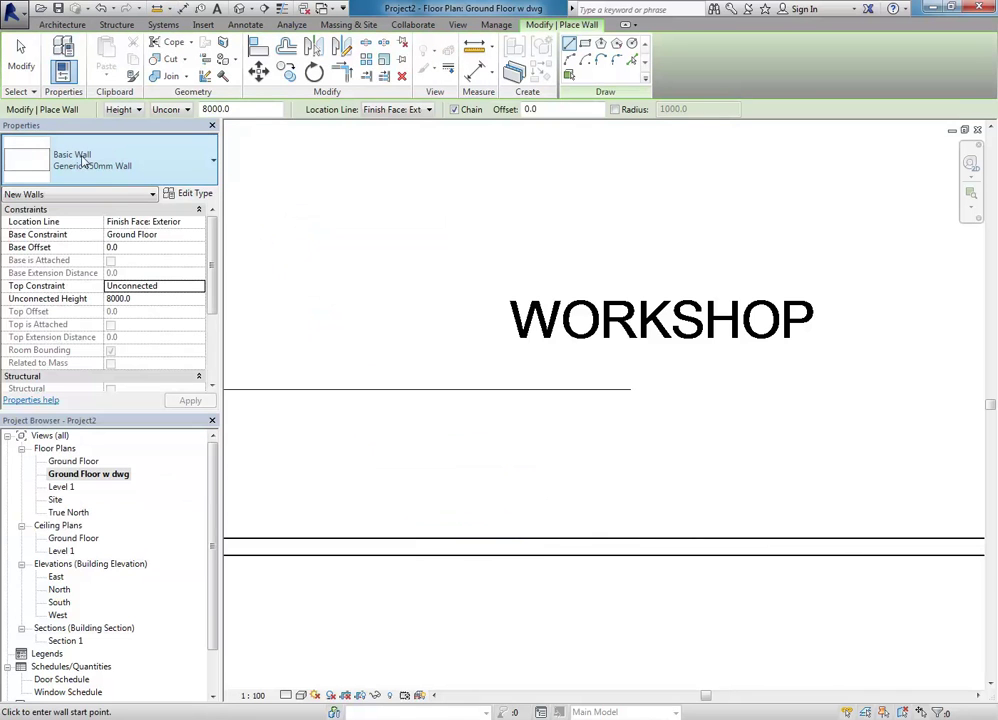
left_click(193, 194)
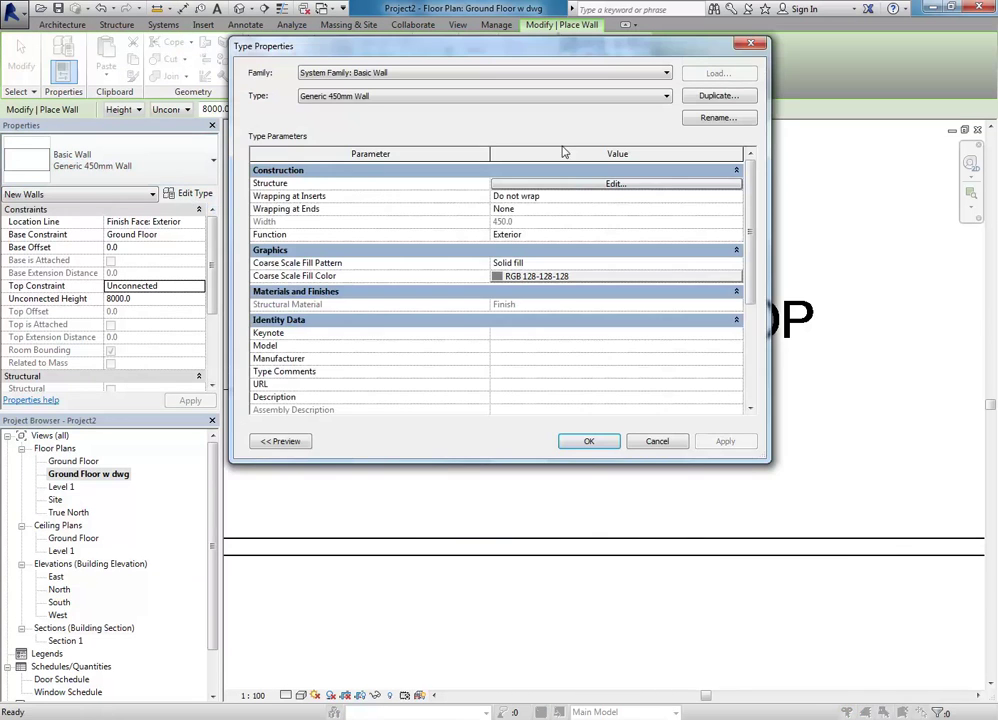
left_click(719, 96)
left_click(297, 159)
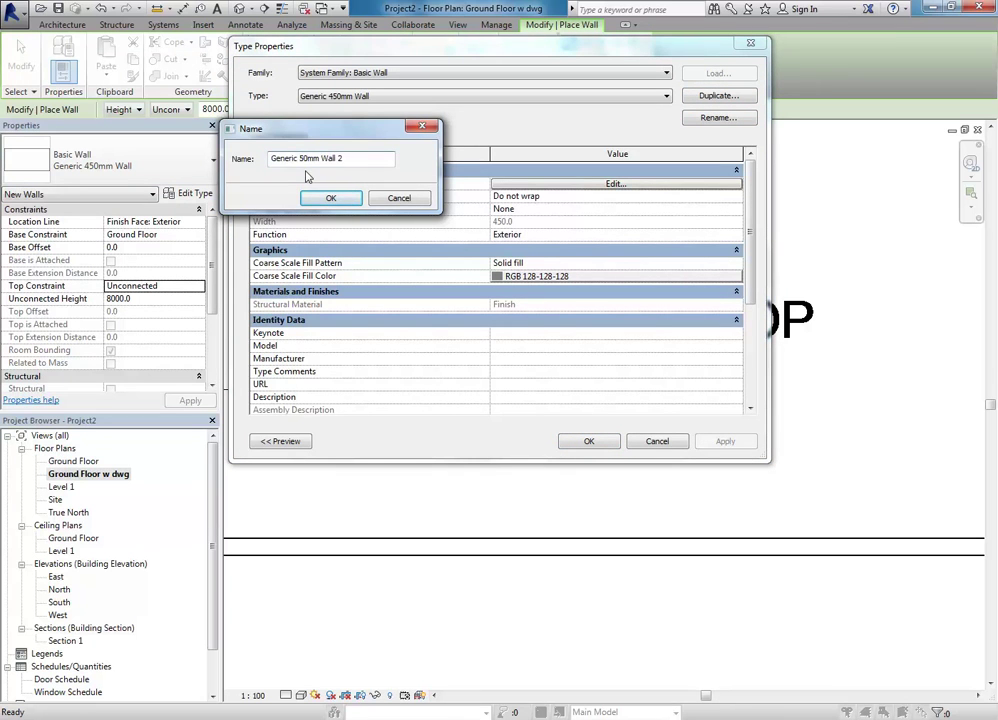
key("Delete")
type("2")
left_click(328, 205)
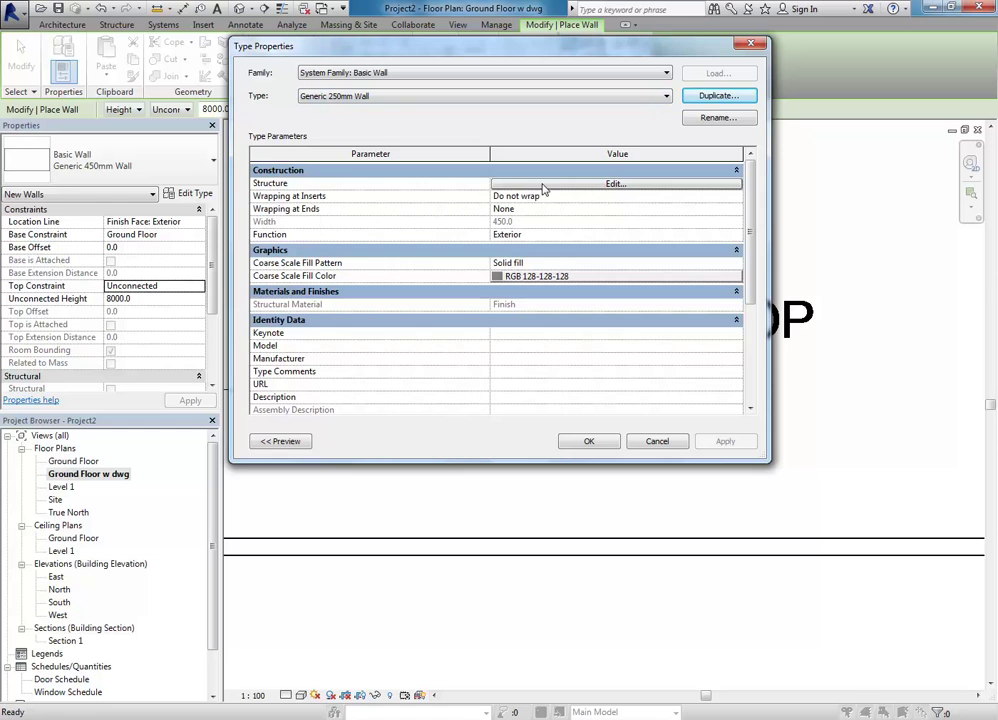
- Set the new type's structure layer thickness to 250 mm and apply it
left_click(536, 184)
left_click(543, 183)
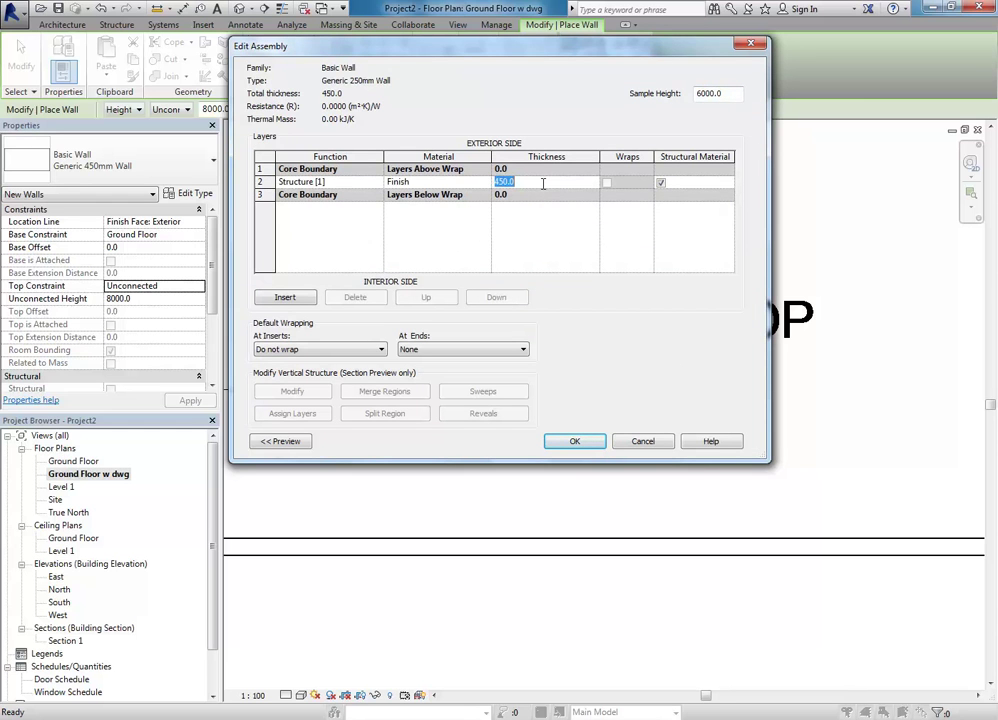
type("3")
type("50")
left_click(574, 441)
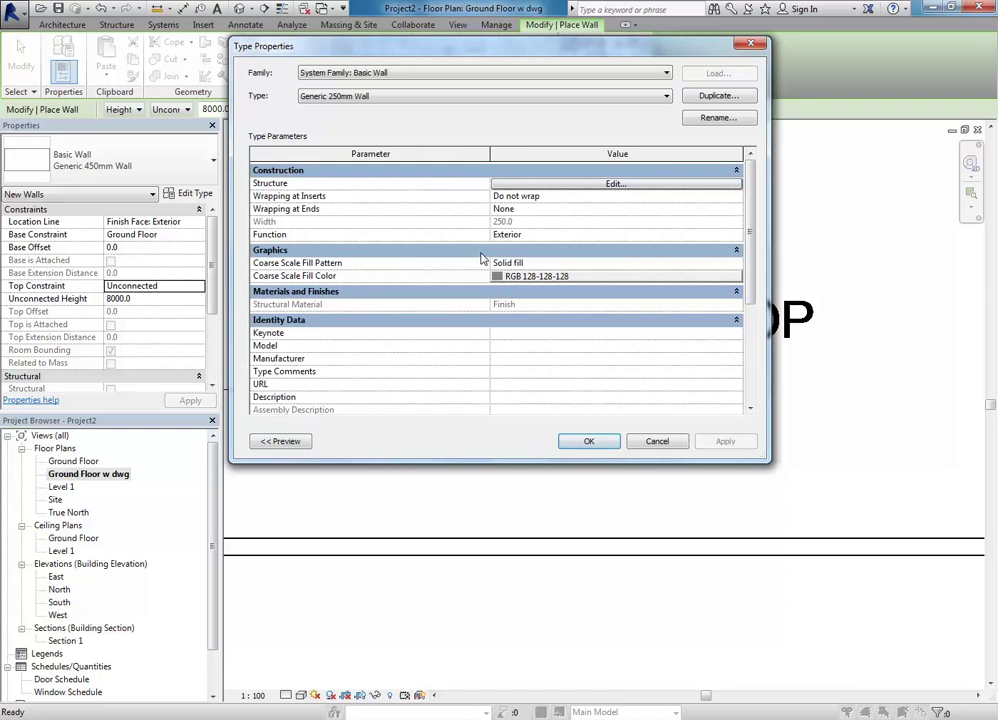
left_click(589, 441)
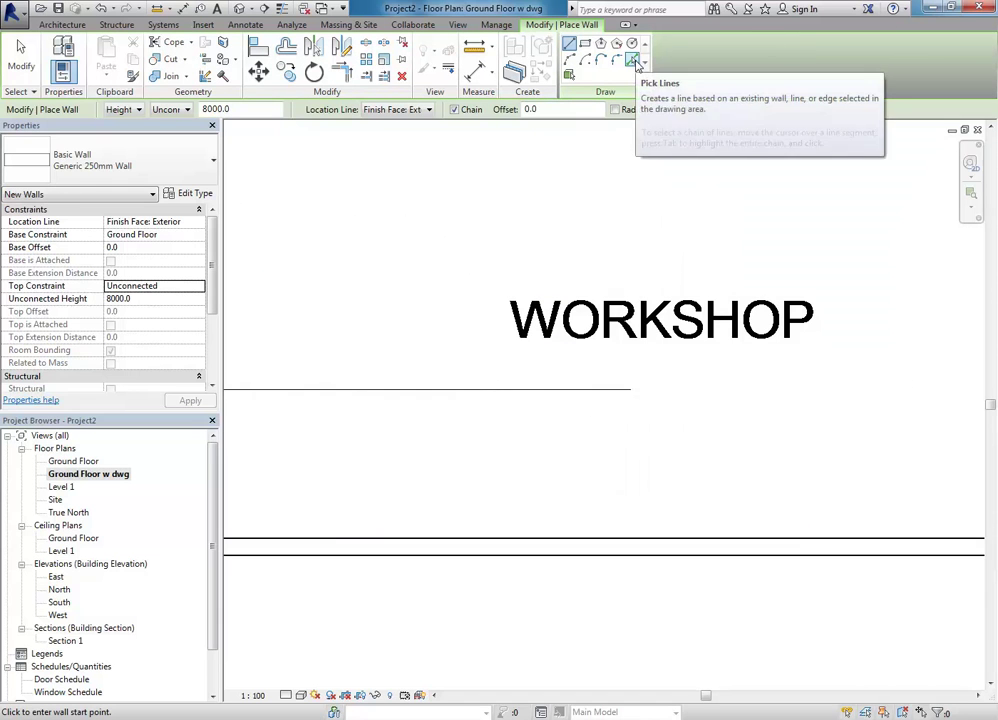
- Draw a 250mm wall from the drawing's endpoint to the corner beside the parking bays
scroll(497, 452, "down", 4)
scroll(425, 453, "down", 2)
scroll(470, 460, "down", 1)
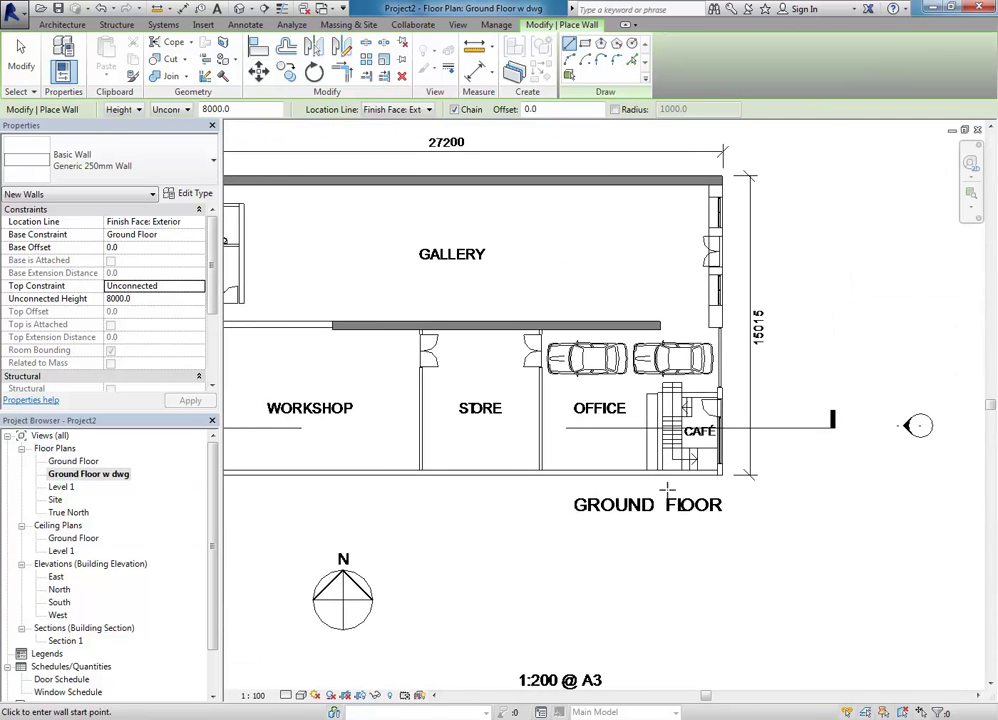
scroll(705, 476, "up", 6)
scroll(705, 476, "up", 1)
left_click(800, 466)
scroll(630, 452, "down", 3)
middle_click_drag(535, 452, 626, 479)
scroll(626, 479, "down", 2)
middle_click_drag(535, 439, 717, 477)
scroll(717, 477, "down", 1)
middle_click_drag(323, 430, 320, 340)
scroll(505, 443, "up", 5)
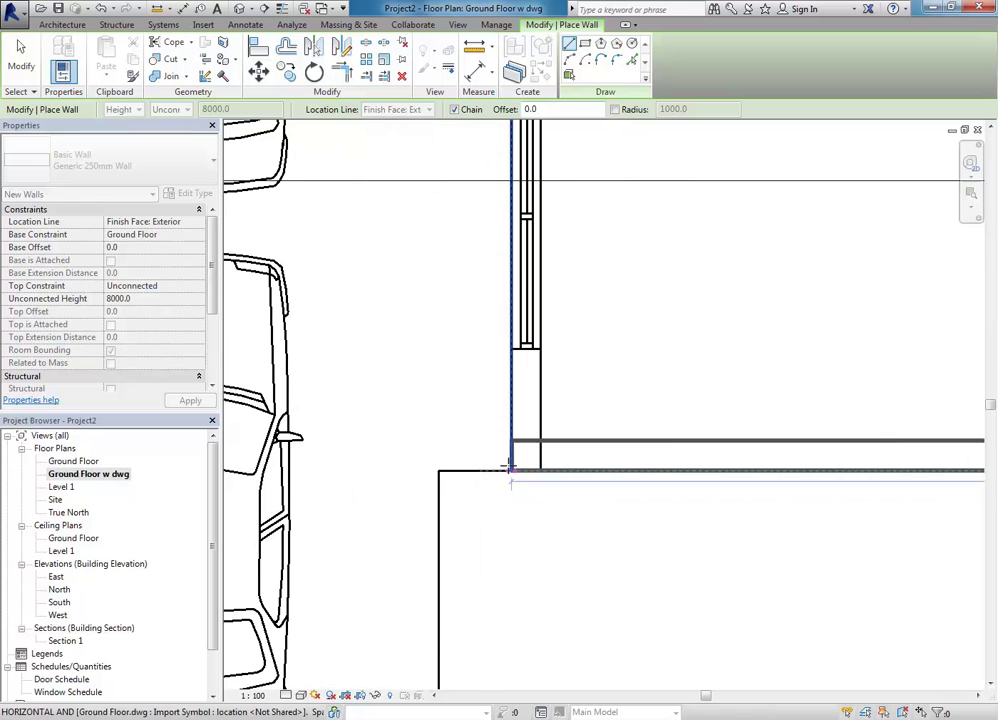
left_click(512, 470)
- Begin a wall at the stairs-area corner, then cancel and exit wall placement
scroll(512, 470, "down", 3)
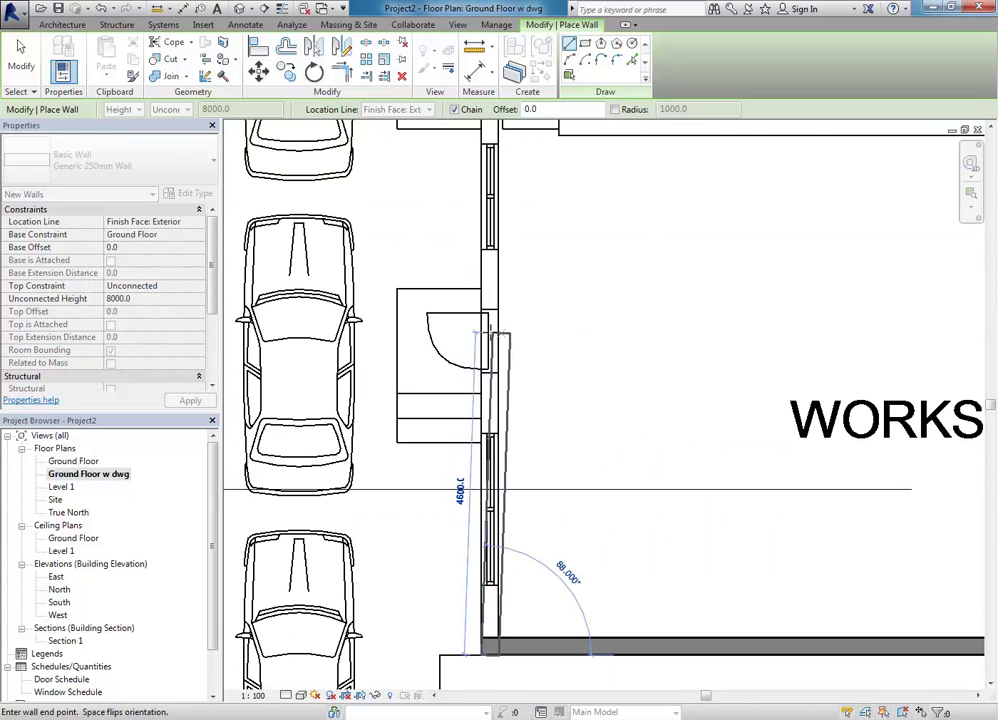
middle_click_drag(487, 257, 475, 490)
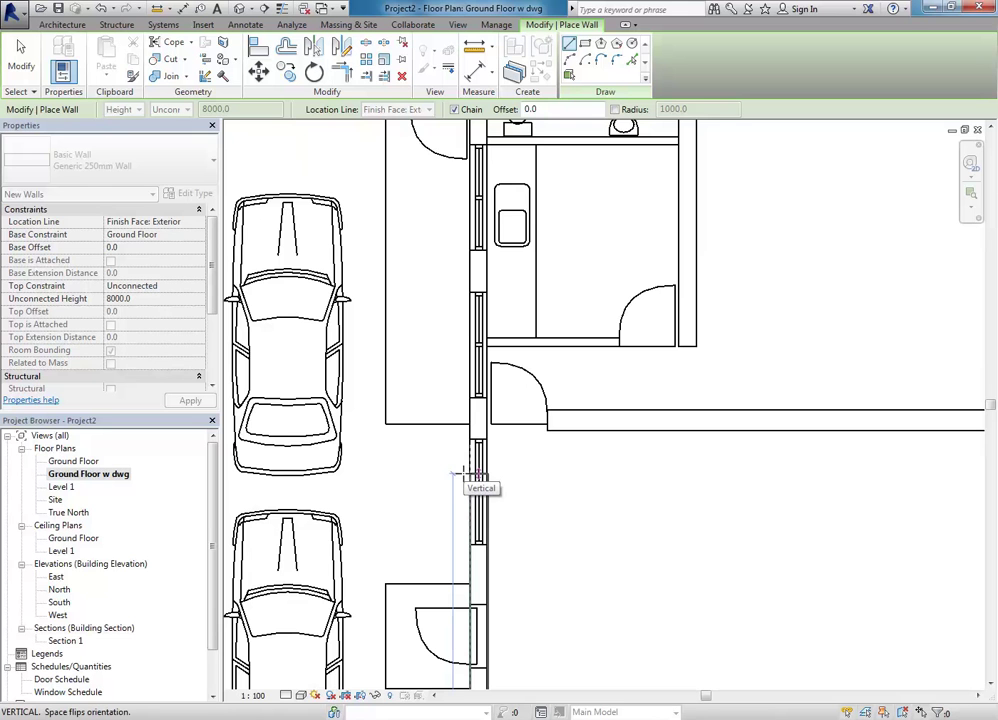
middle_click_drag(461, 296, 466, 425)
scroll(466, 425, "up", 6)
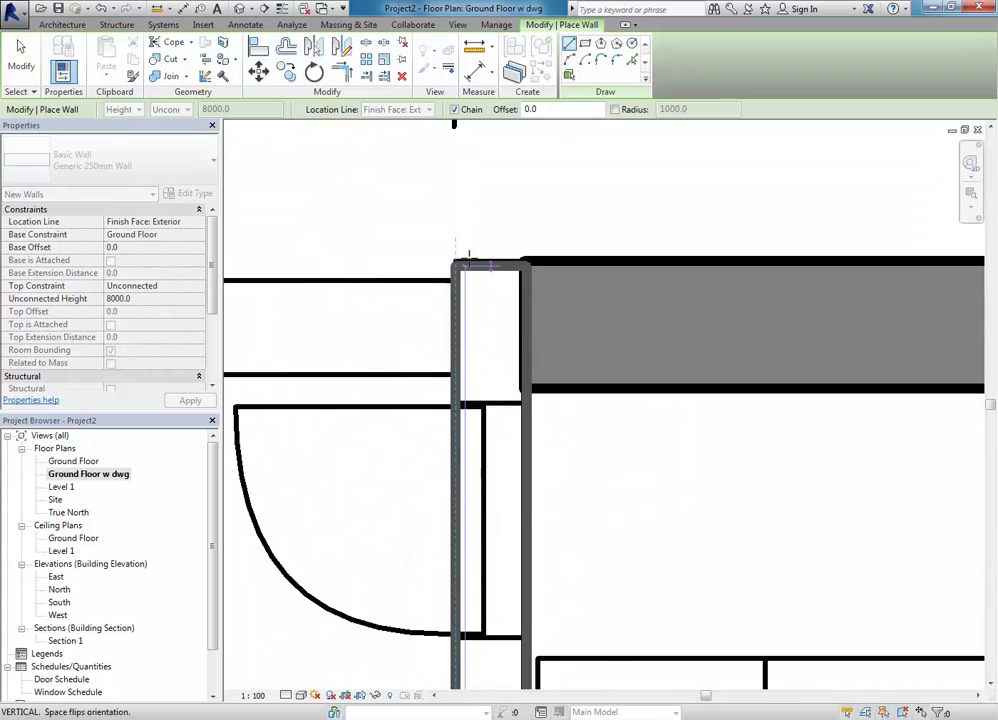
left_click(455, 262)
right_click(425, 208)
left_click(430, 218)
right_click(440, 209)
left_click(452, 218)
scroll(408, 204, "down", 1)
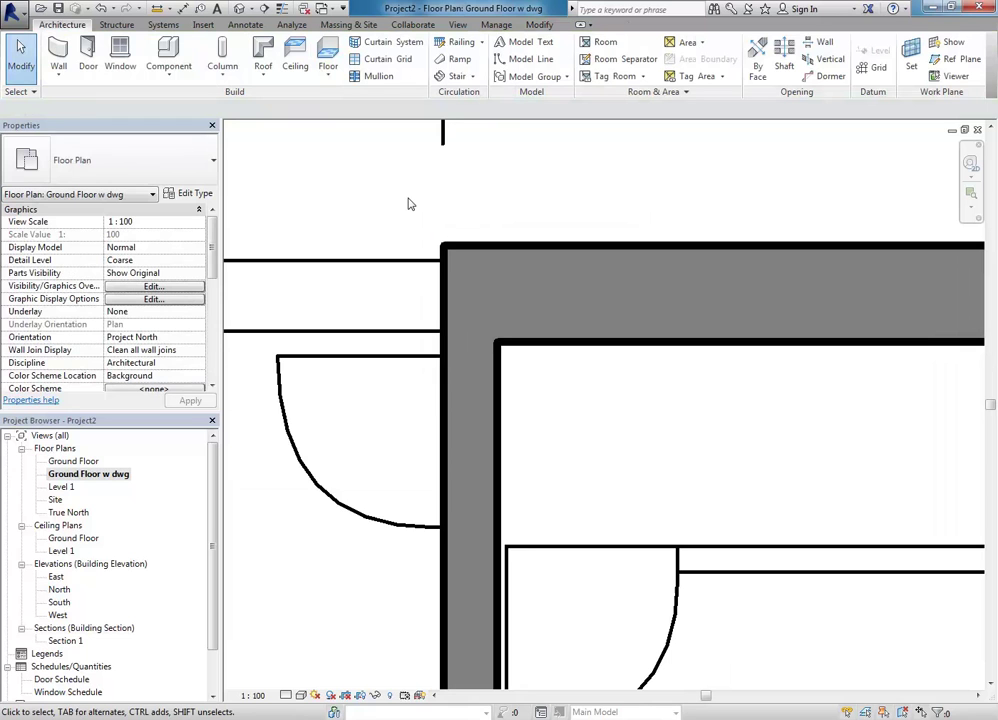
middle_click_drag(426, 356, 446, 289)
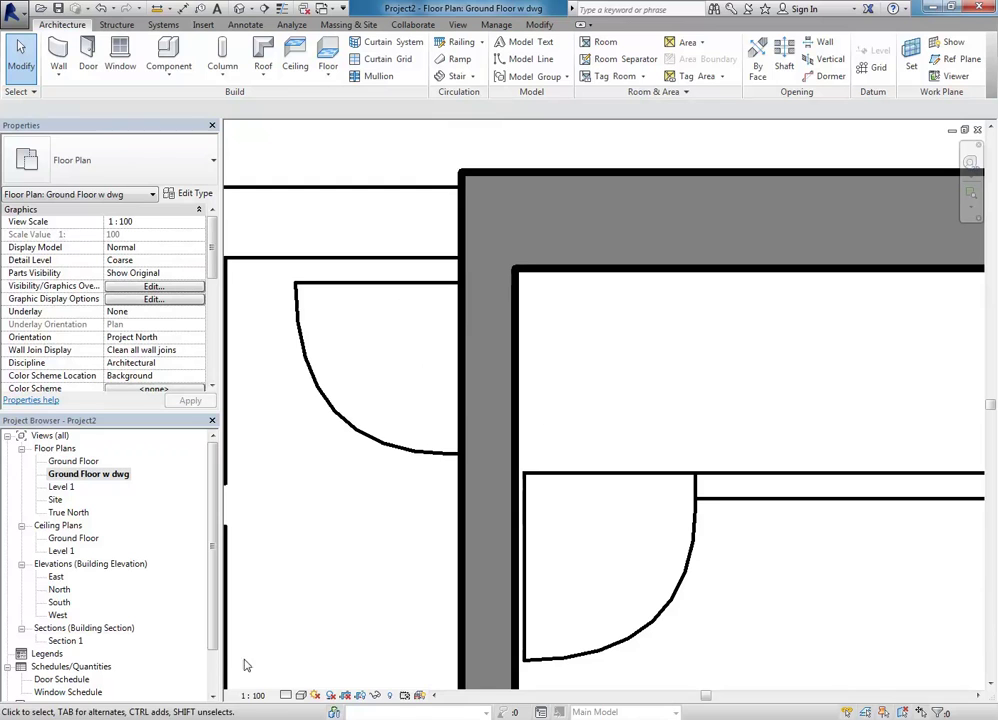
- Switch the plan to Wireframe visual style and Fine detail level
left_click(300, 696)
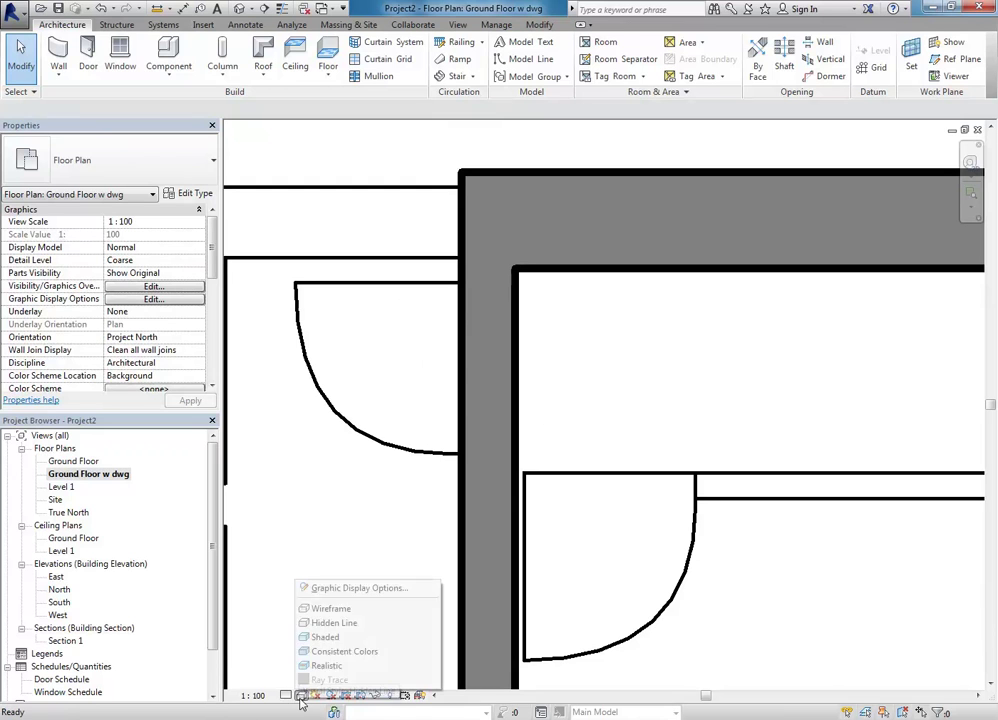
left_click(323, 610)
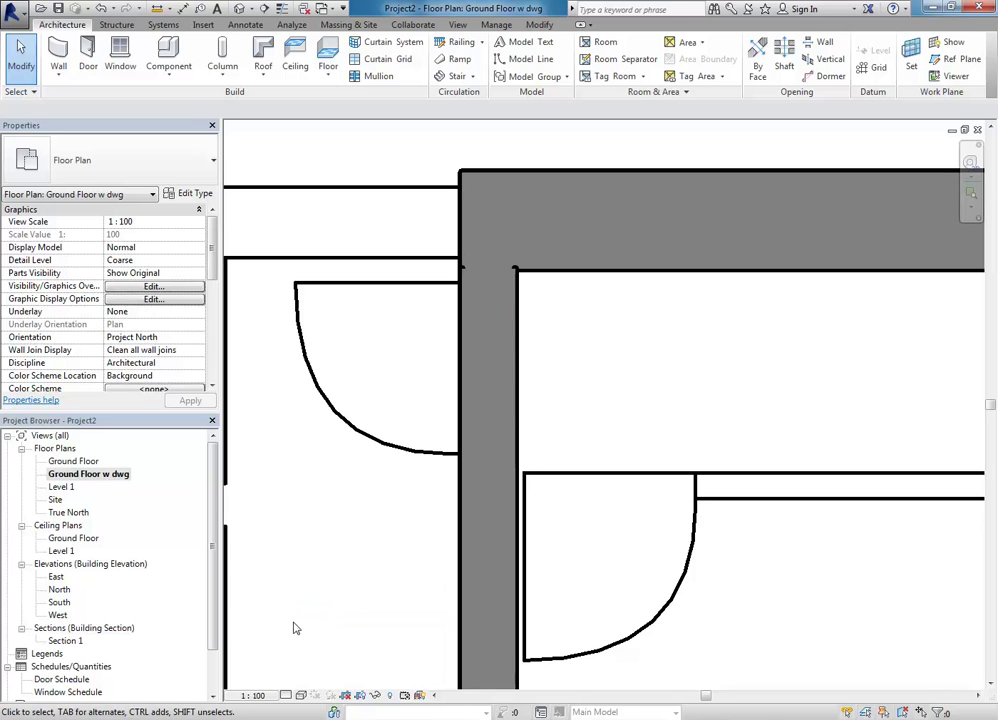
left_click(256, 695)
left_click(288, 695)
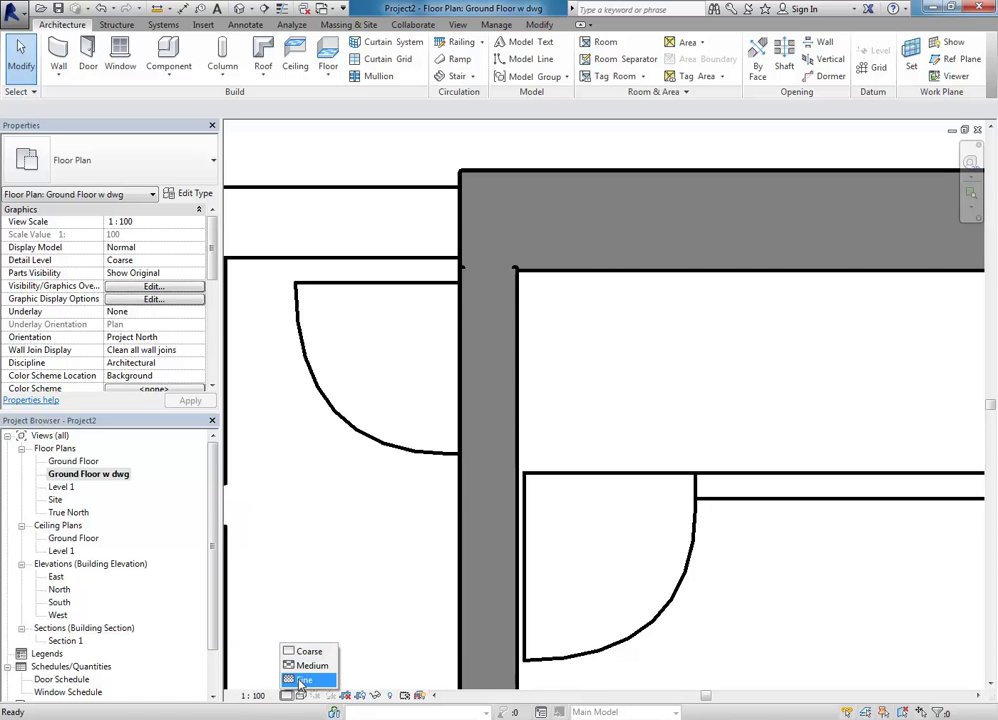
left_click(301, 680)
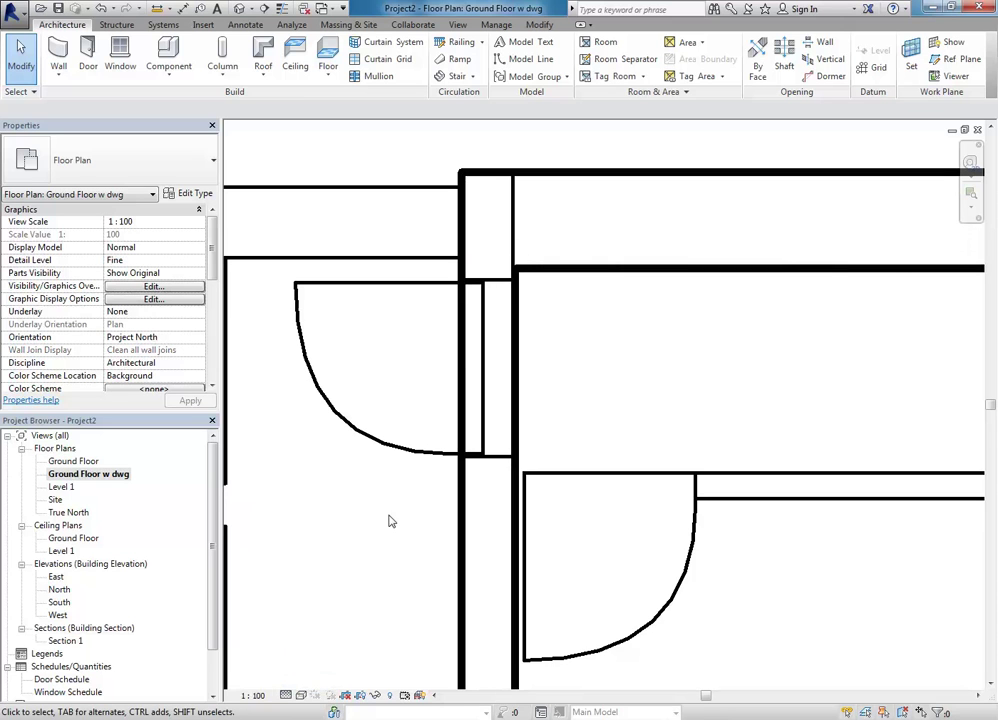
left_click(301, 695)
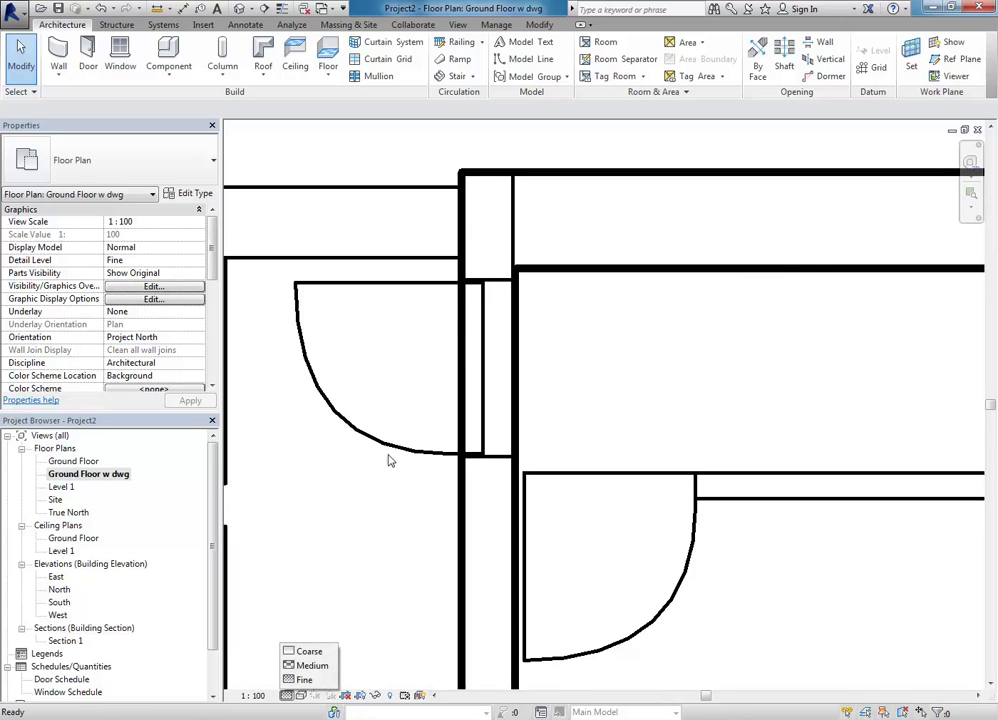
scroll(486, 241, "up", 6)
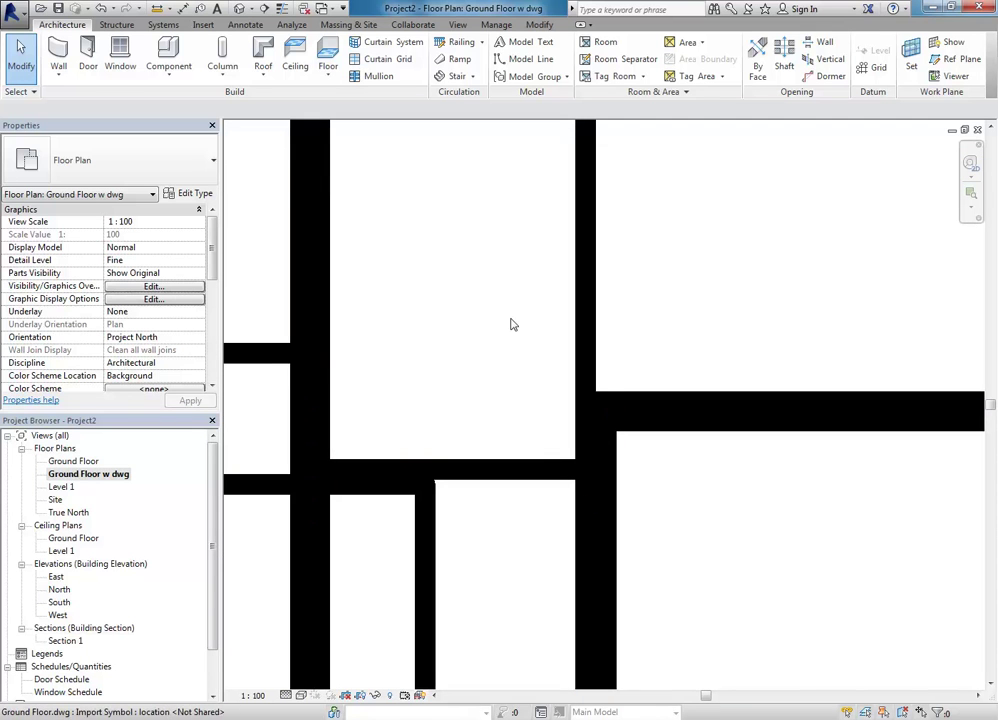
- Turn on Thin Lines and measure along the wall edge beside the parking bays
left_click(283, 9)
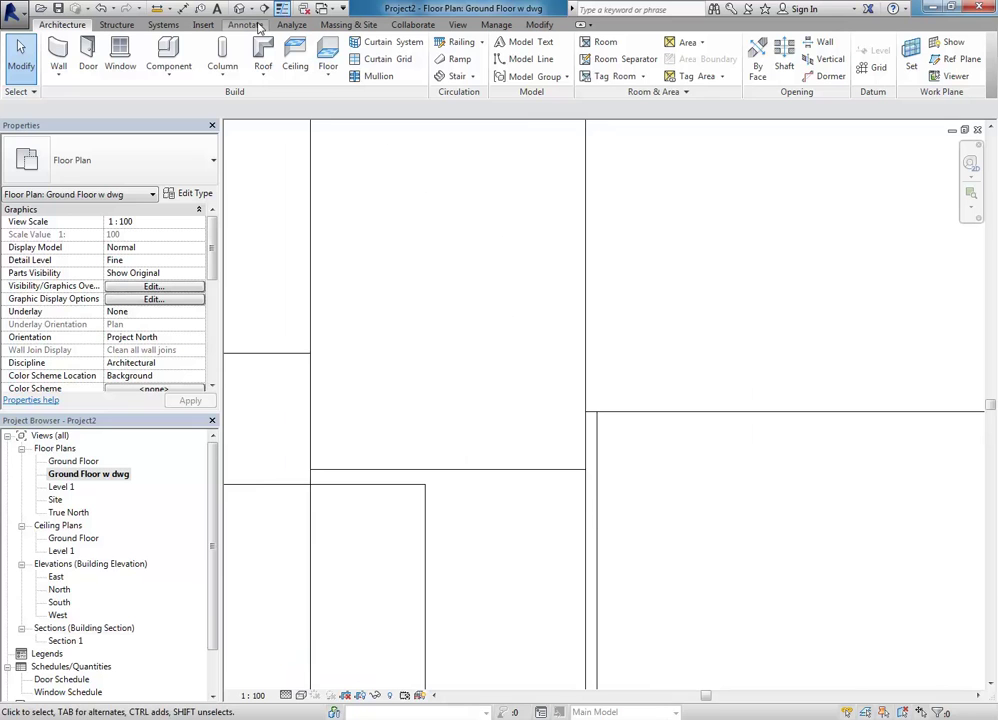
left_click(158, 9)
scroll(540, 470, "up", 3)
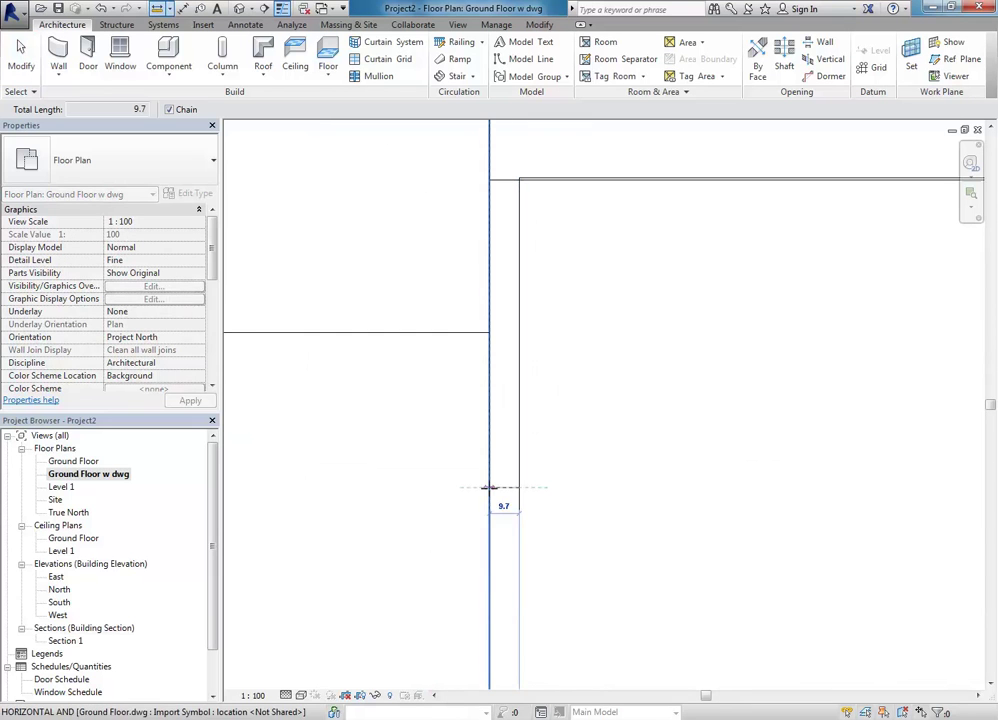
left_click(489, 488)
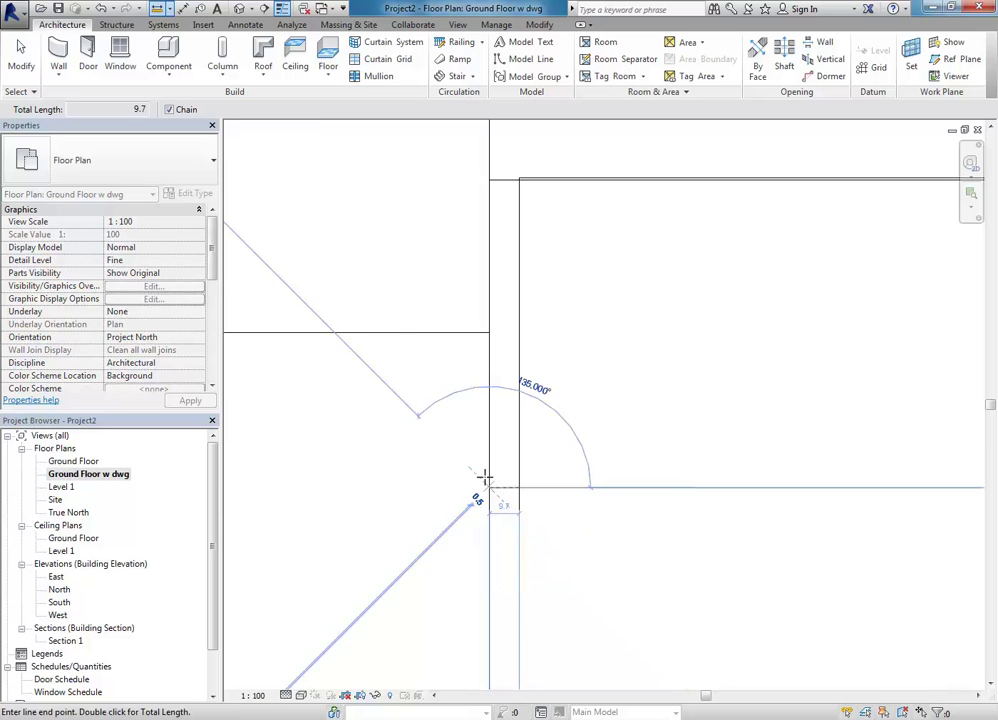
left_click(557, 468)
left_click(540, 383)
scroll(540, 383, "down", 4)
middle_click_drag(461, 434, 484, 364)
scroll(463, 314, "down", 2)
key("Escape")
key("Escape")
scroll(461, 483, "down", 2)
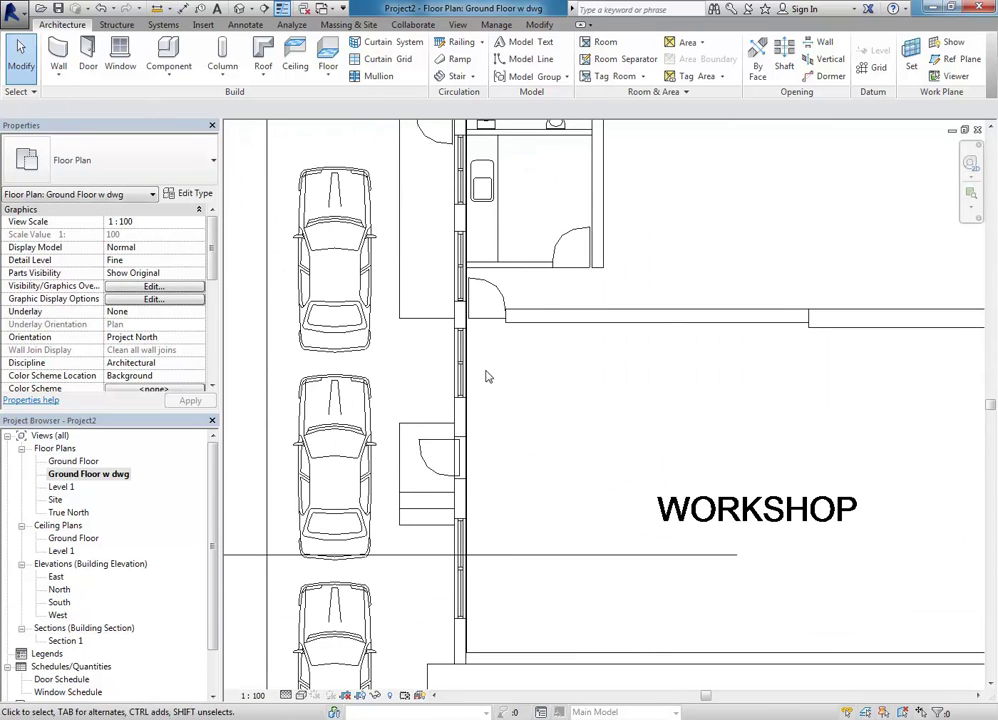
middle_click_drag(540, 600, 517, 526)
scroll(517, 526, "up", 3)
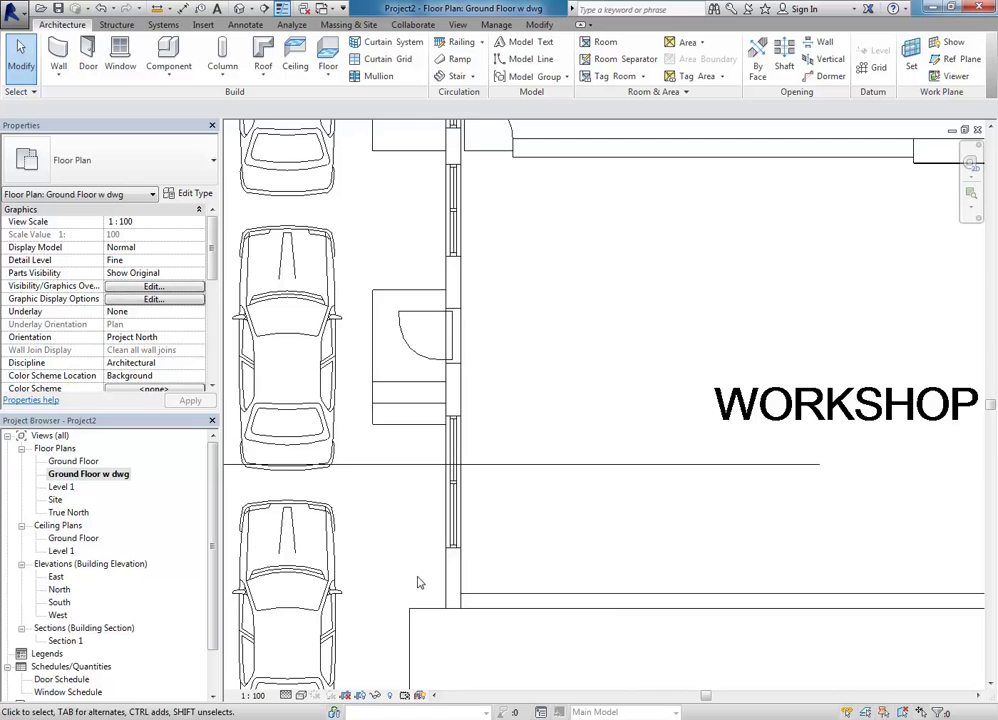
- Switch the visual style to Hidden Line, then back to Wireframe
scroll(368, 541, "up", 3)
left_click(302, 695)
left_click(311, 626)
left_click(303, 694)
left_click(330, 608)
- Open the Ground Floor plan view and centre the traced walls
double_click(73, 461)
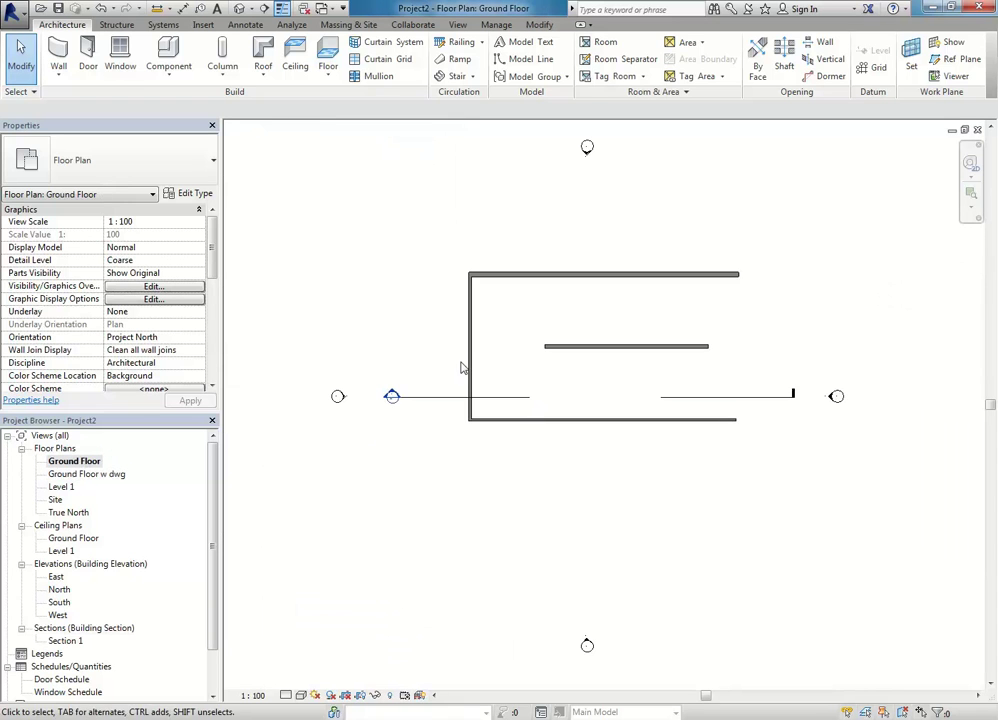
middle_click_drag(464, 363, 461, 446)
scroll(533, 386, "up", 1)
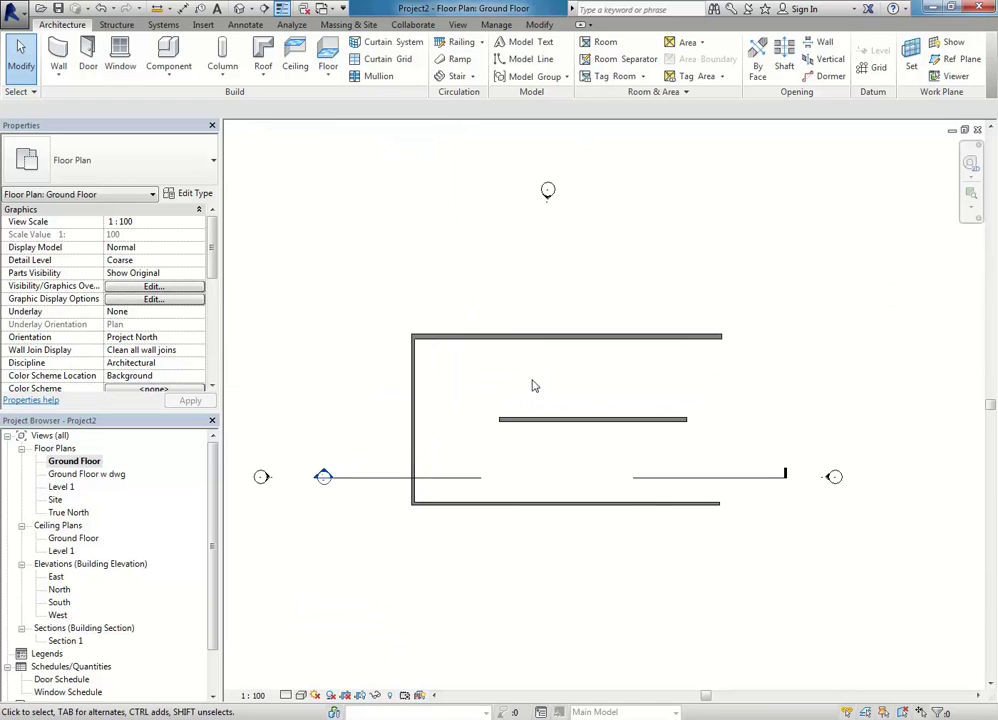